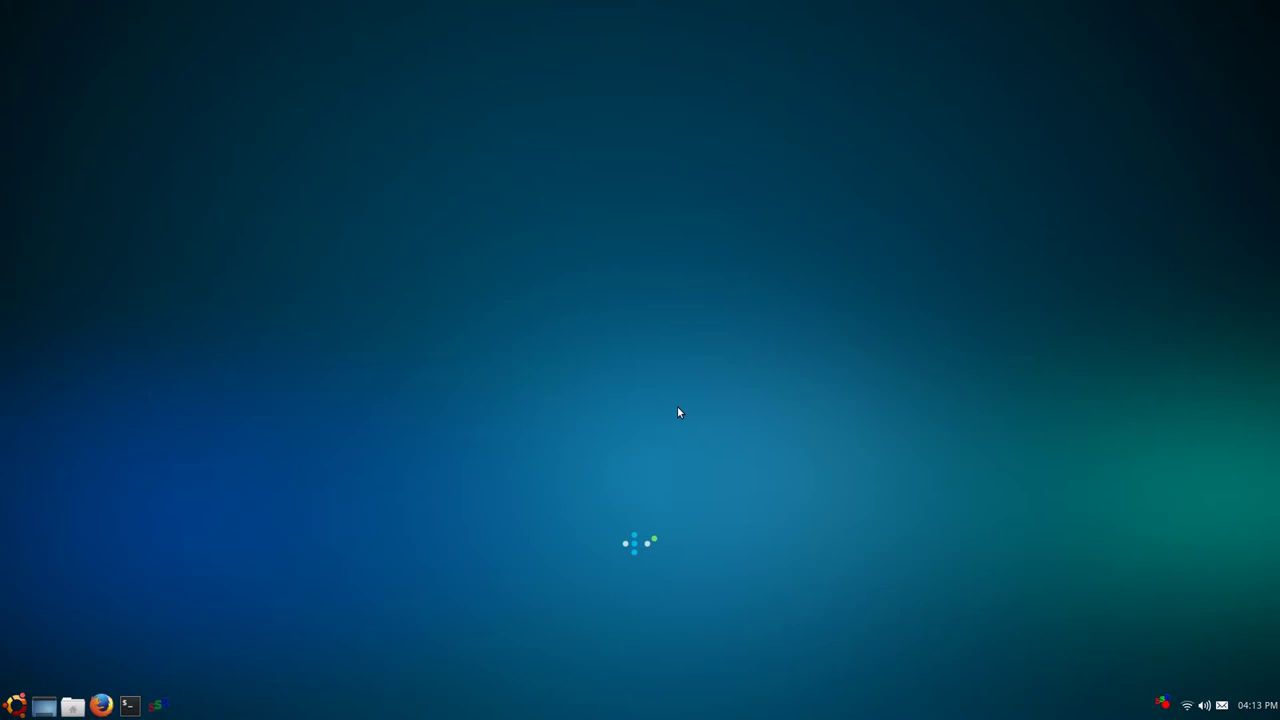
- Open a terminal, reposition its window toward the middle of the desktop, and close it
{"action": "left_click", "coordinate": [128, 705]}
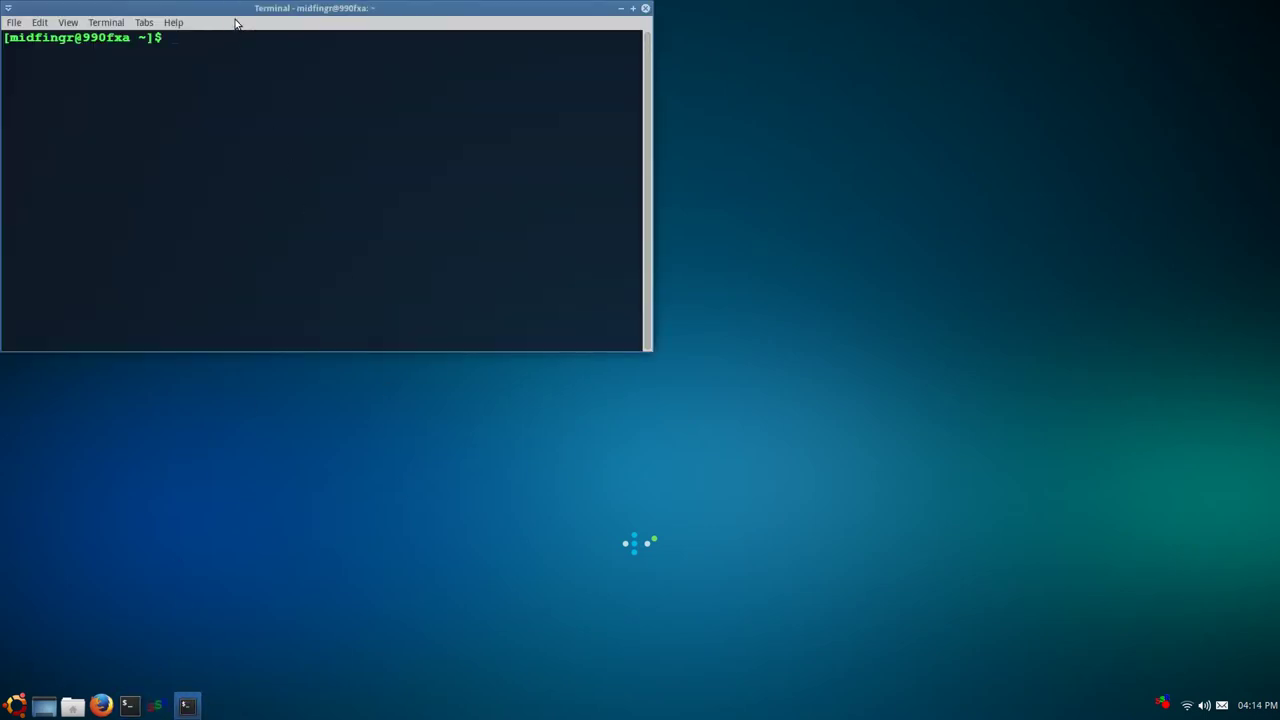
{"action": "left_click_drag", "start_coordinate": [234, 22], "coordinate": [356, 72]}
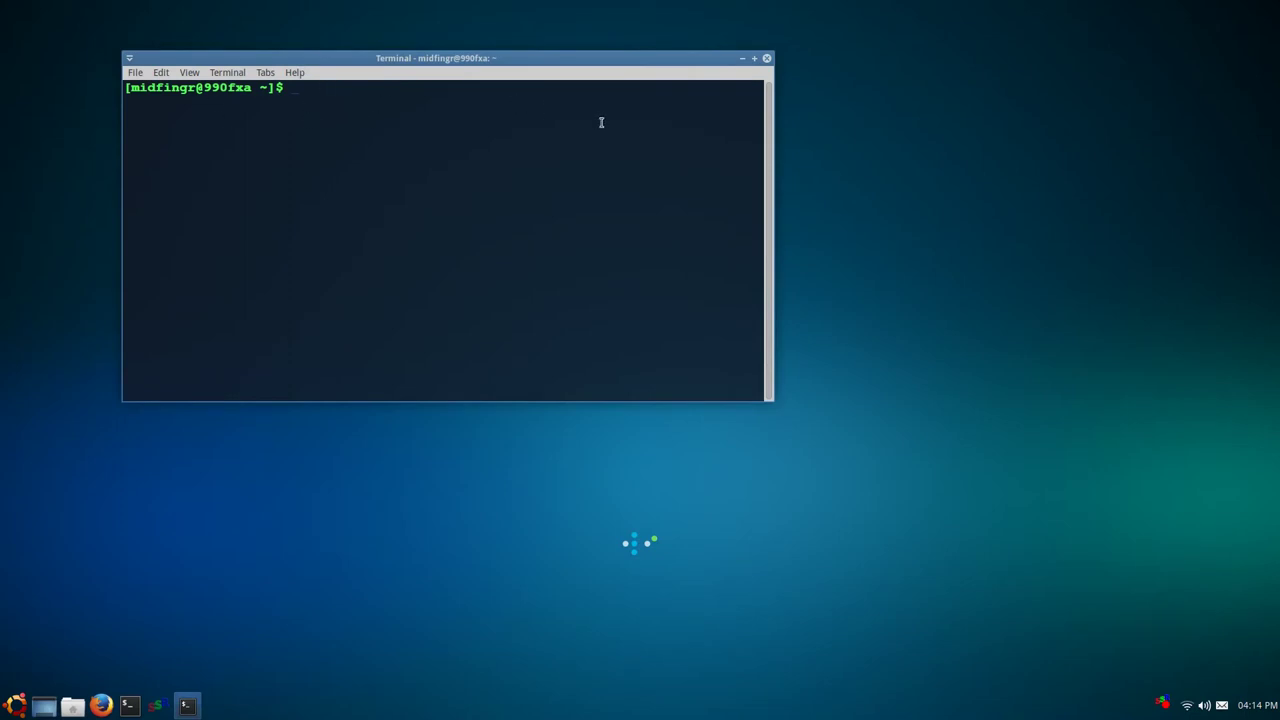
{"action": "left_click_drag", "start_coordinate": [522, 70], "coordinate": [624, 109]}
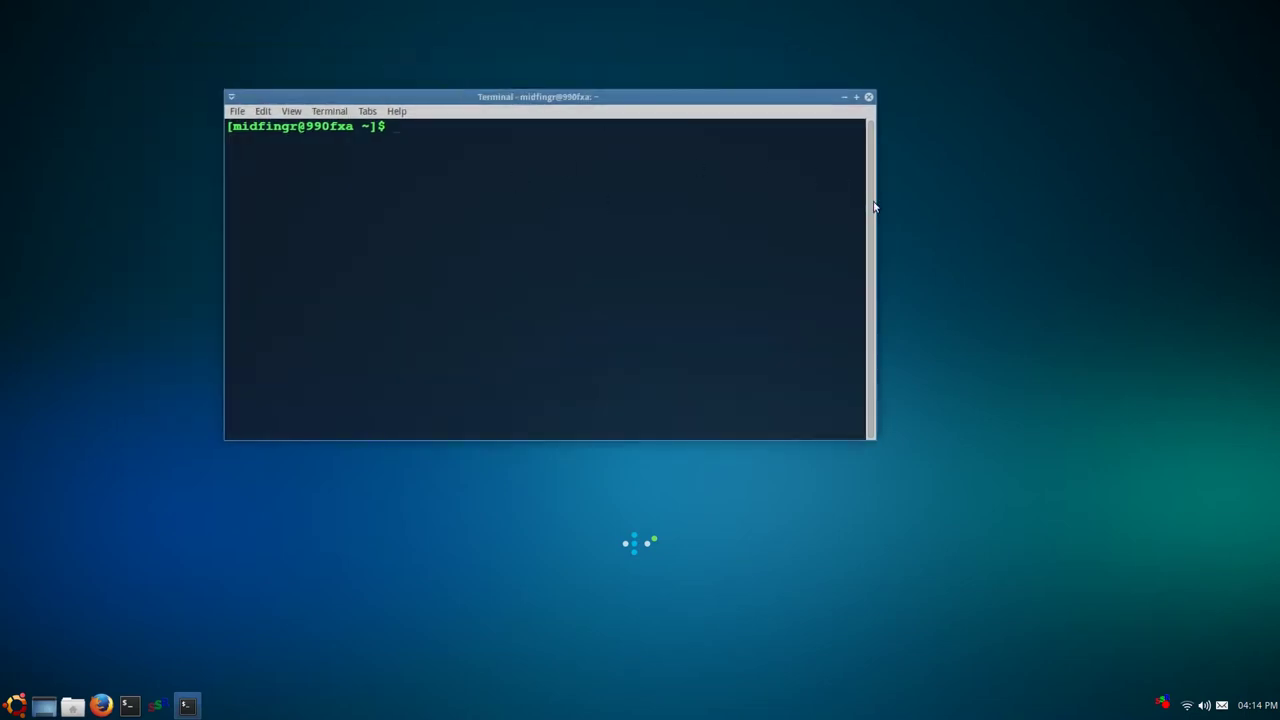
{"action": "left_click", "coordinate": [868, 96]}
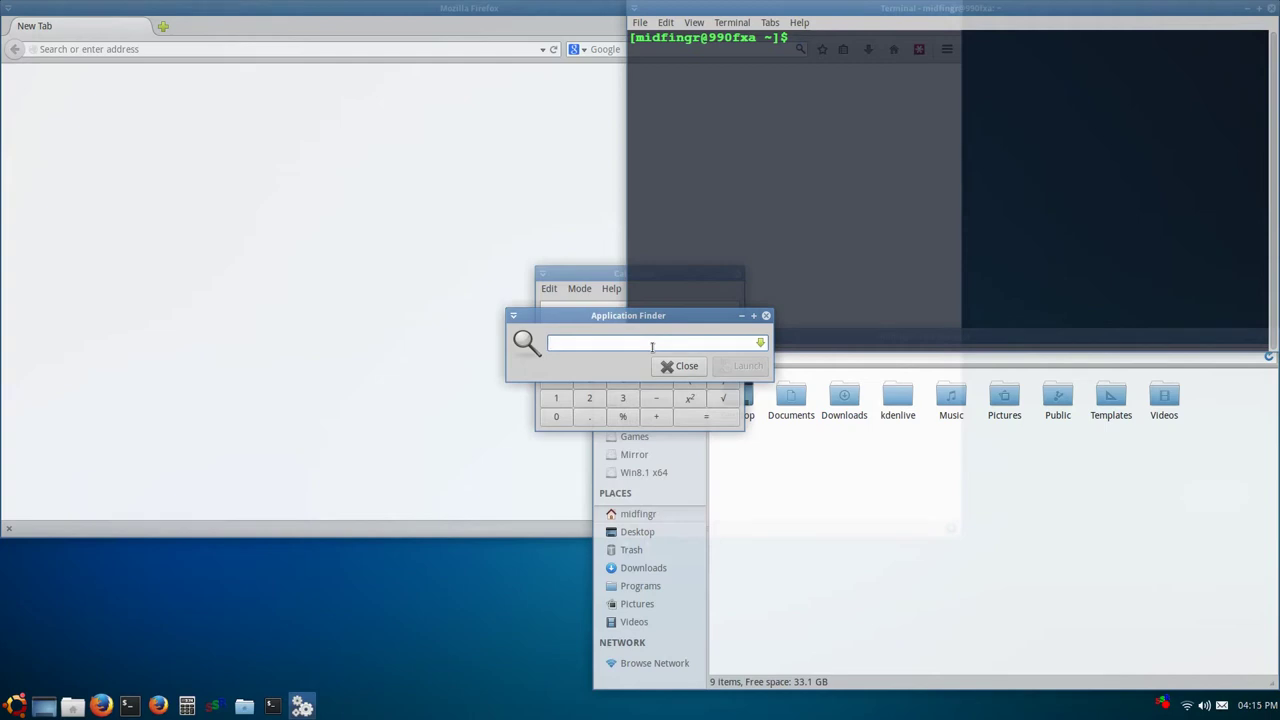
- Try to look up PulseAudio Volume Control in the Application Finder and close the finder
{"action": "type", "text": "ha"}
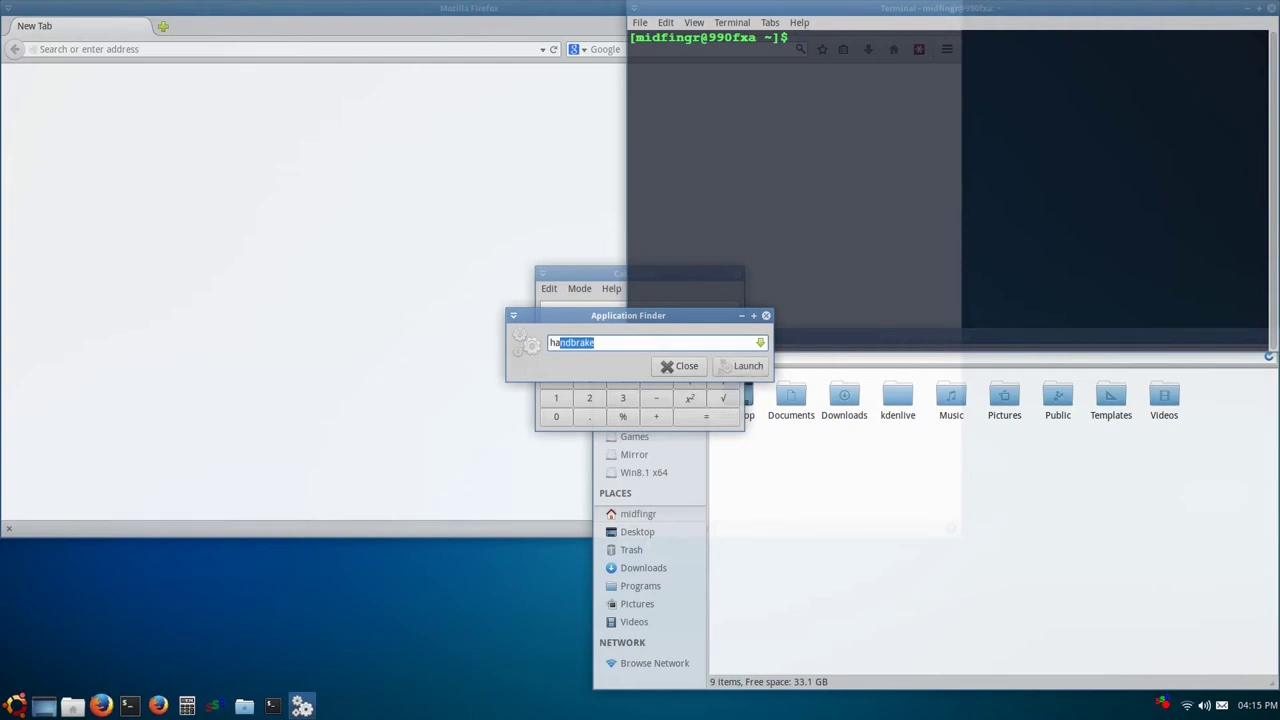
{"action": "key", "text": "BackSpace"}
{"action": "key", "text": "BackSpace"}
{"action": "key", "text": "BackSpace"}
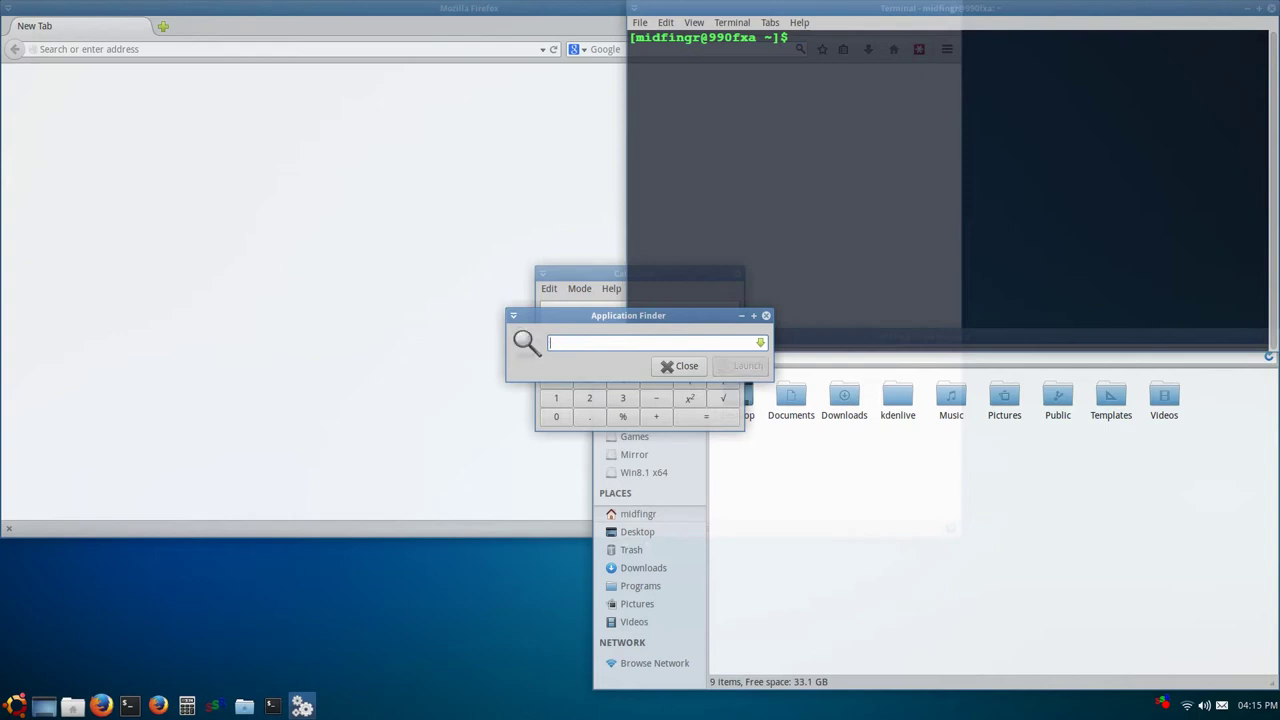
{"action": "type", "text": "pulseaudio v"}
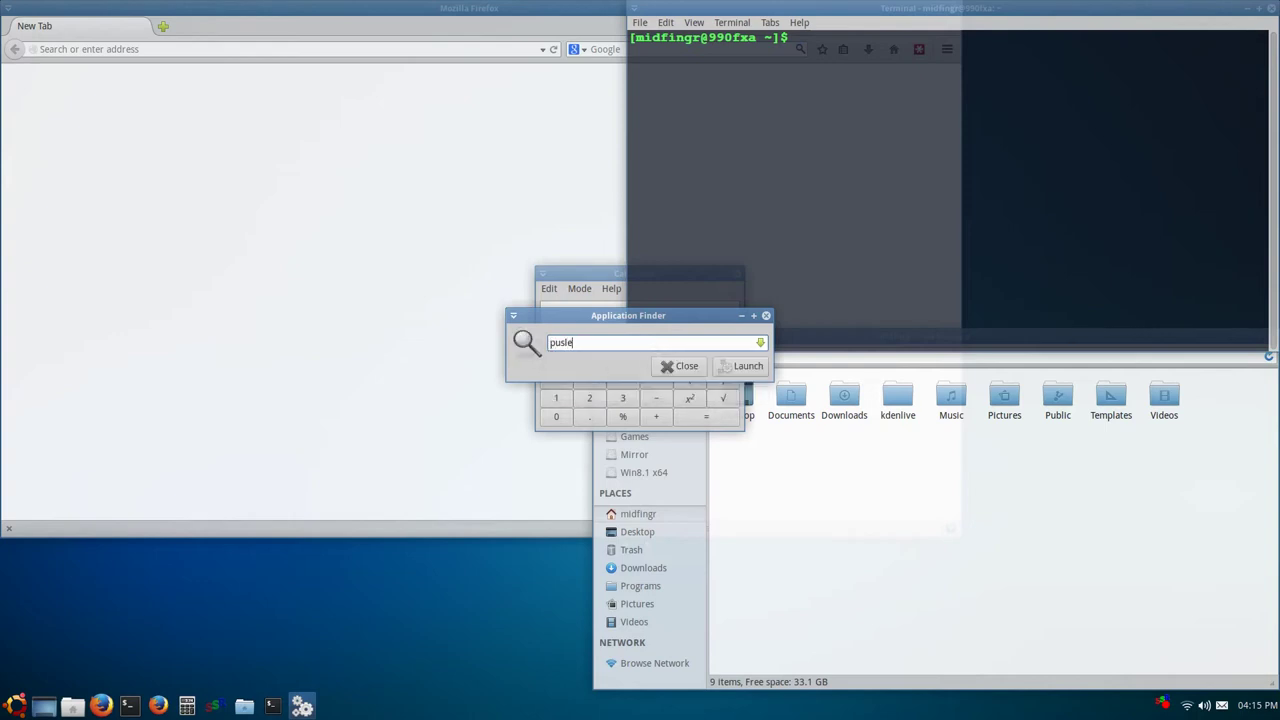
{"action": "type", "text": "olu"}
{"action": "left_click", "coordinate": [766, 318]}
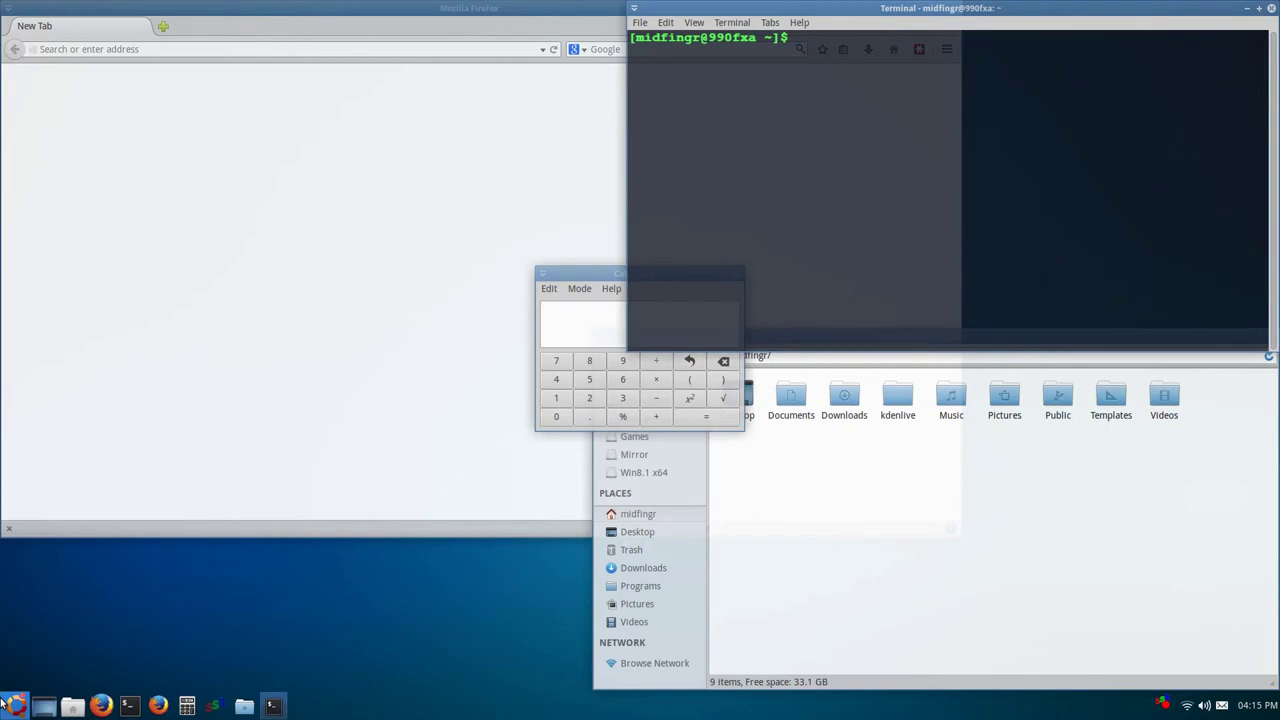
- View the Multimedia category of the applications menu and dismiss the menu
{"action": "left_click", "coordinate": [6, 706]}
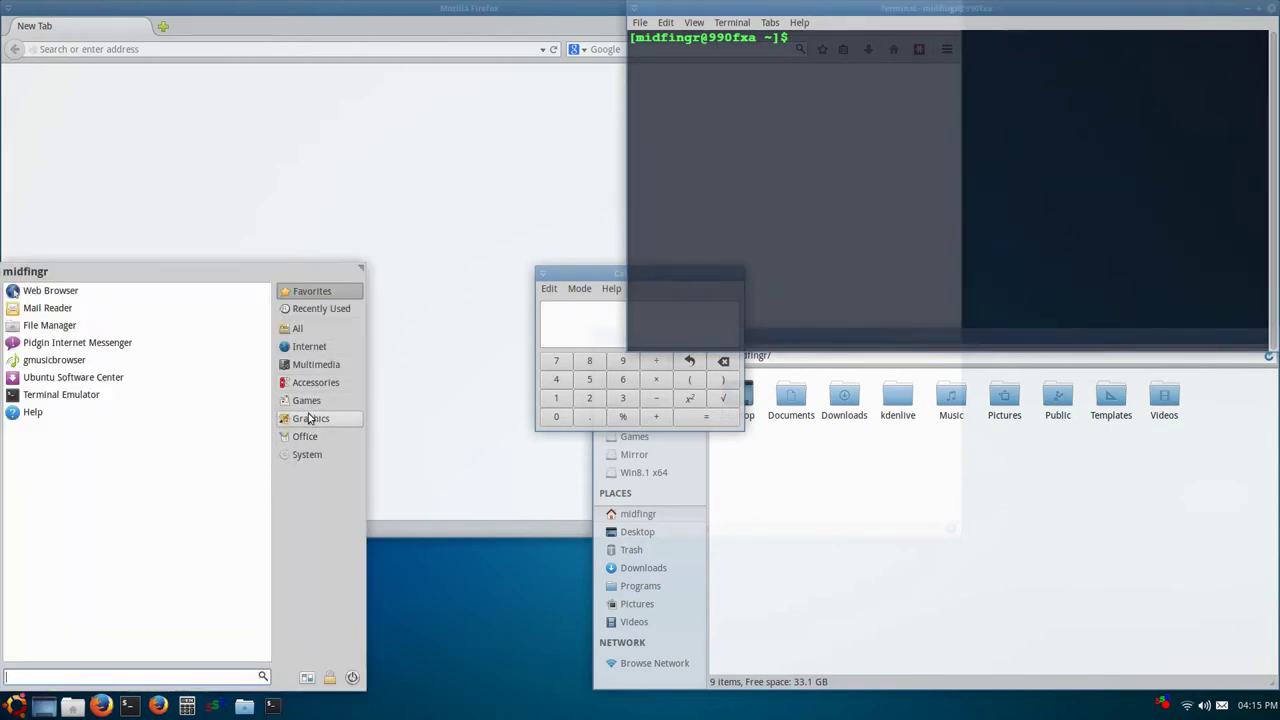
{"action": "left_click", "coordinate": [316, 364]}
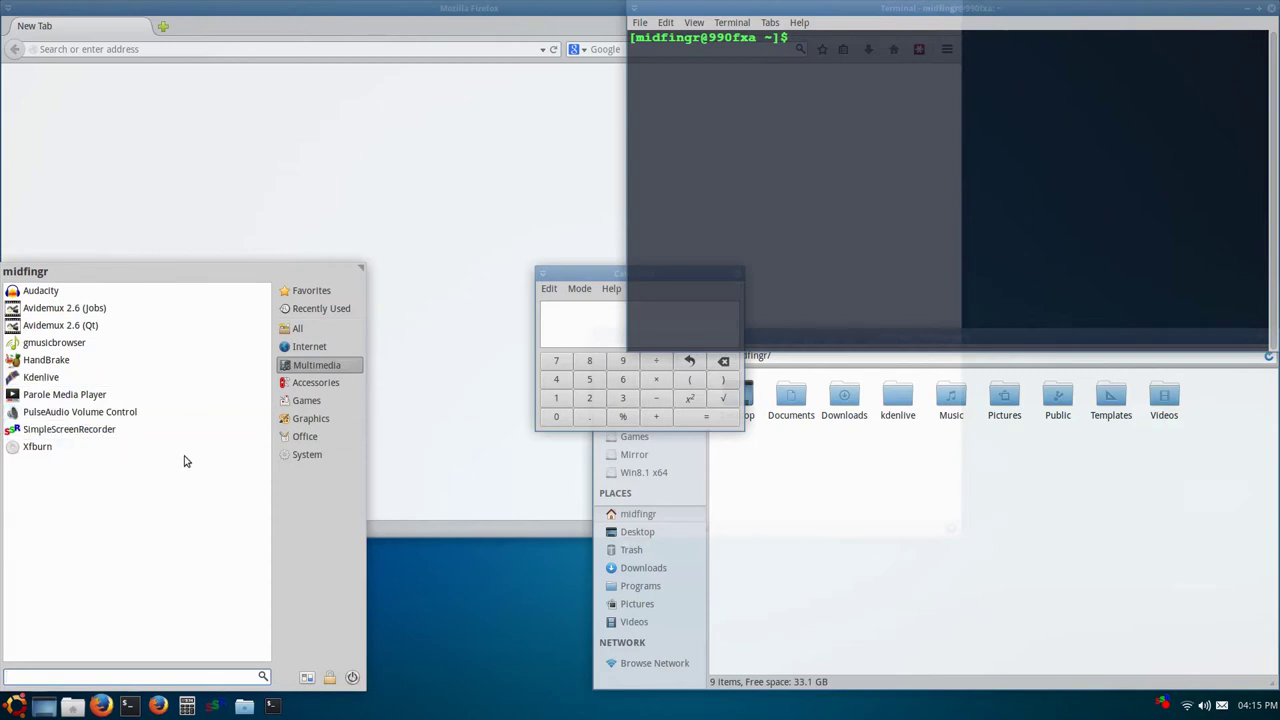
{"action": "left_click", "coordinate": [571, 274]}
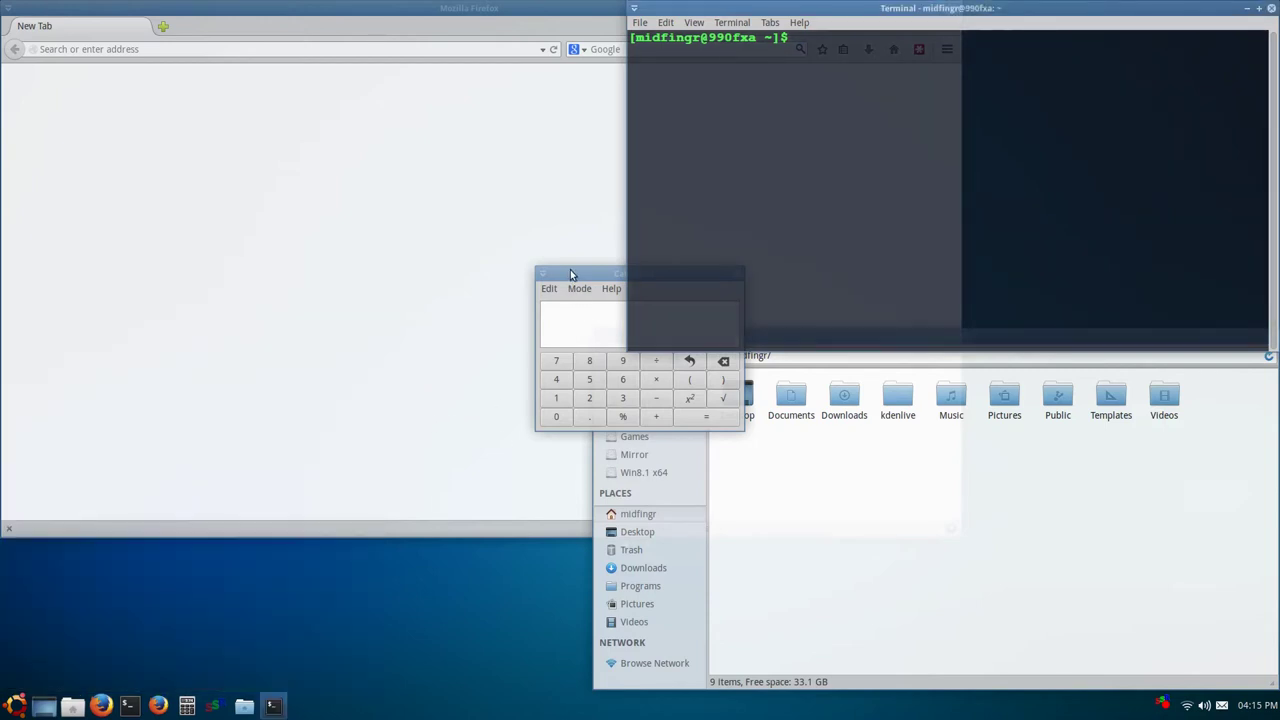
- End the terminal session with the exit command
{"action": "type", "text": "exit"}
{"action": "key", "text": "Return"}
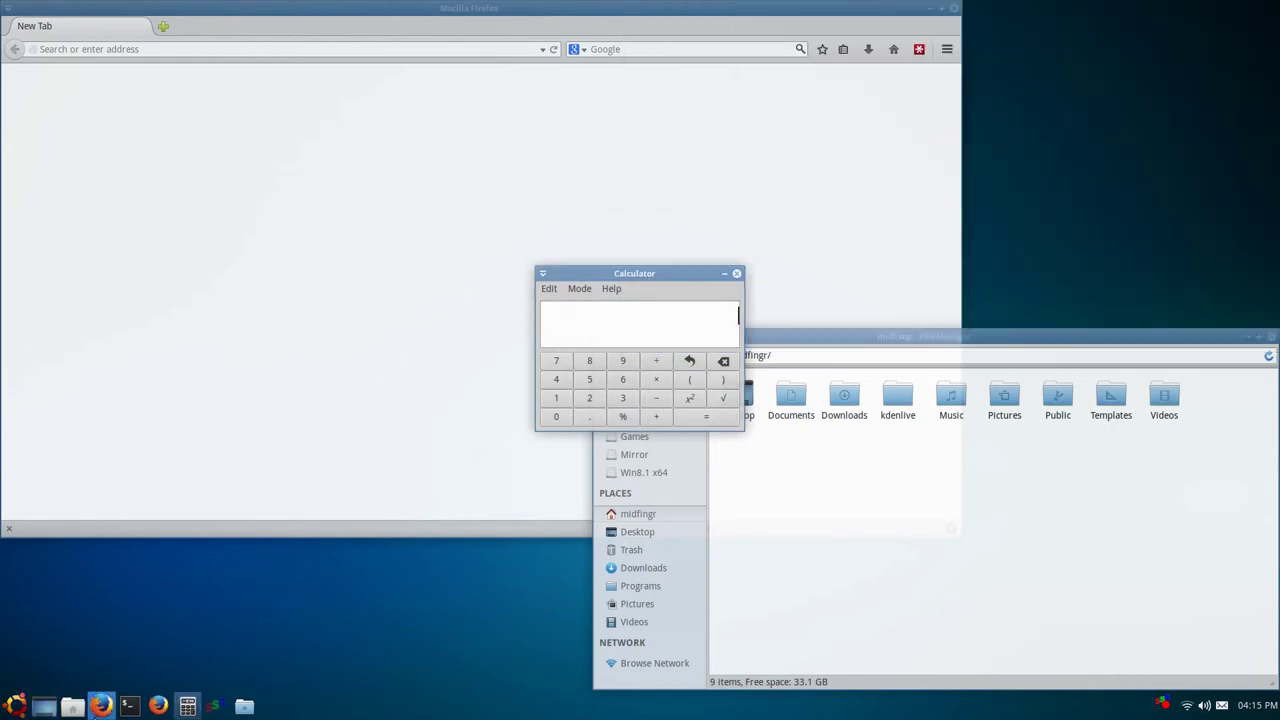
- Search the applications menu for "grub", clear the search, and dismiss the menu
{"action": "left_click", "coordinate": [15, 706]}
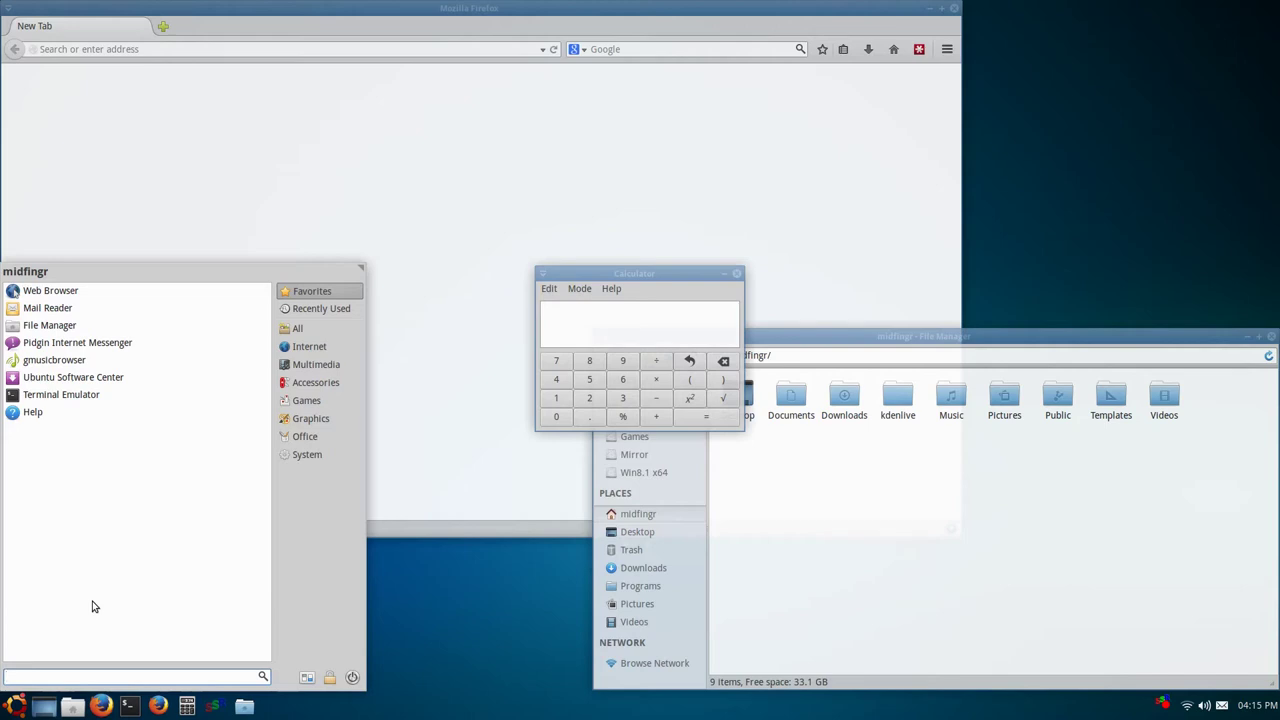
{"action": "type", "text": "grub"}
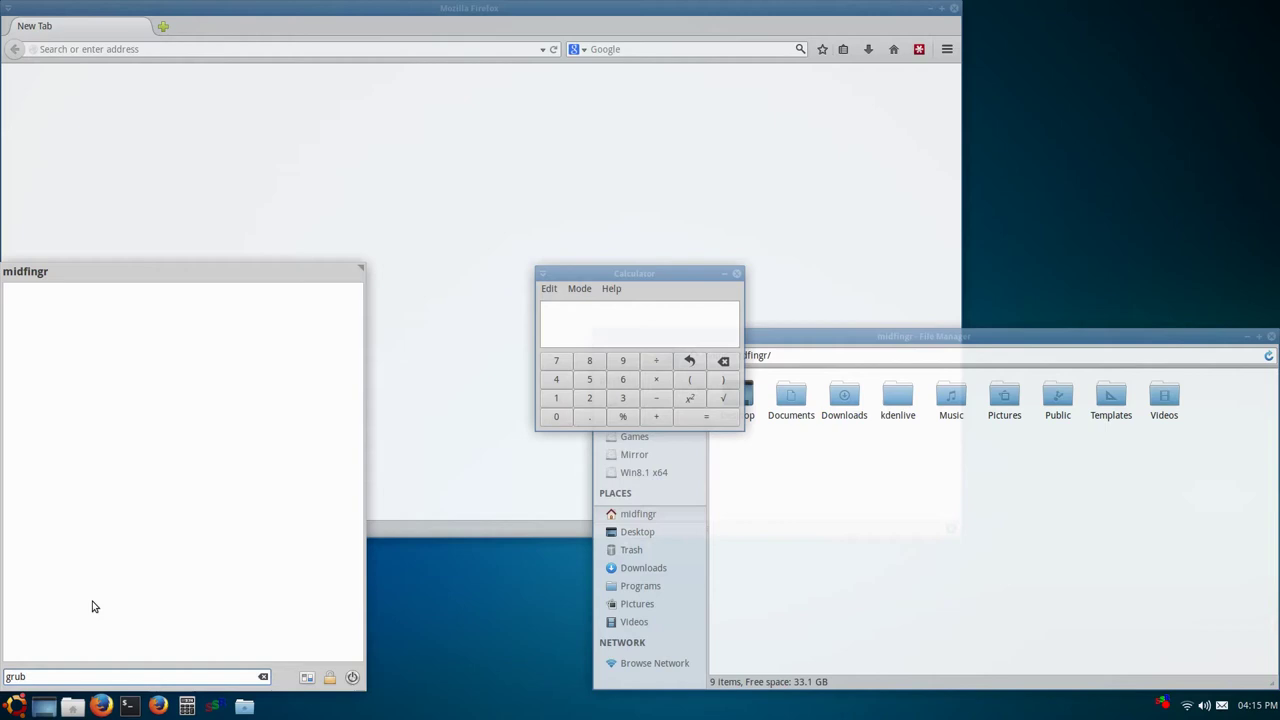
{"action": "left_click", "coordinate": [92, 606]}
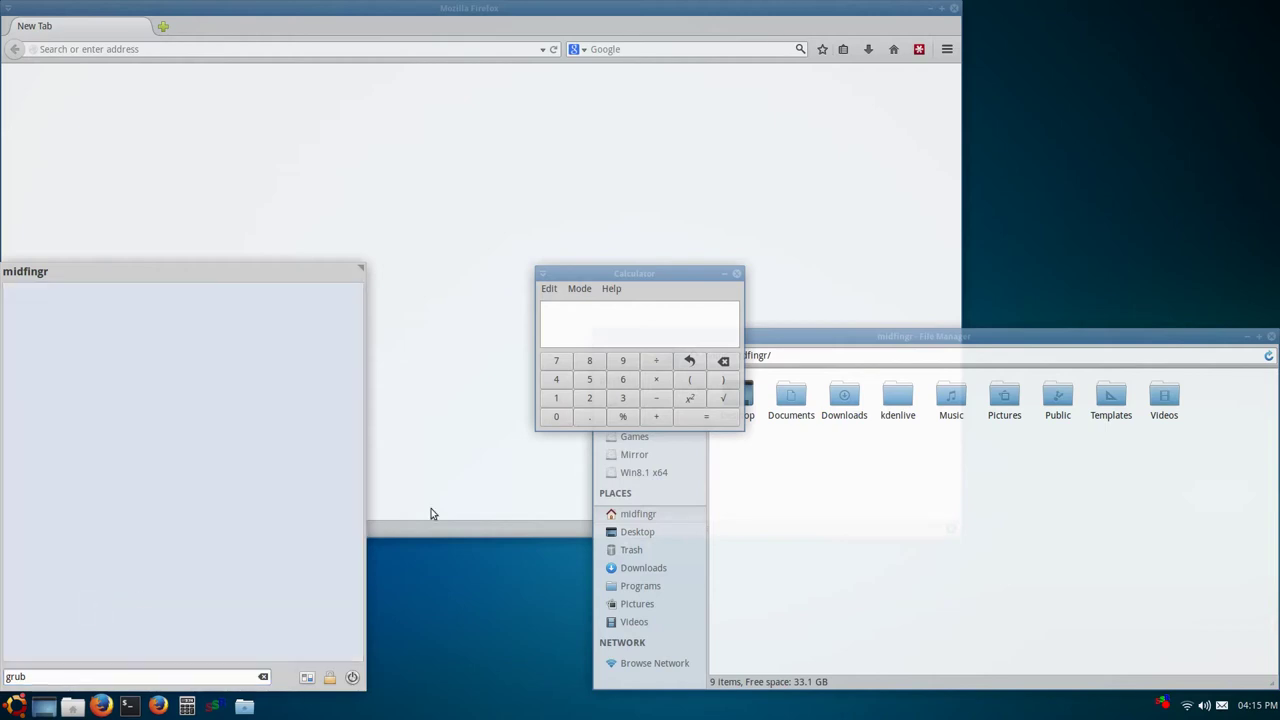
{"action": "left_click", "coordinate": [263, 677]}
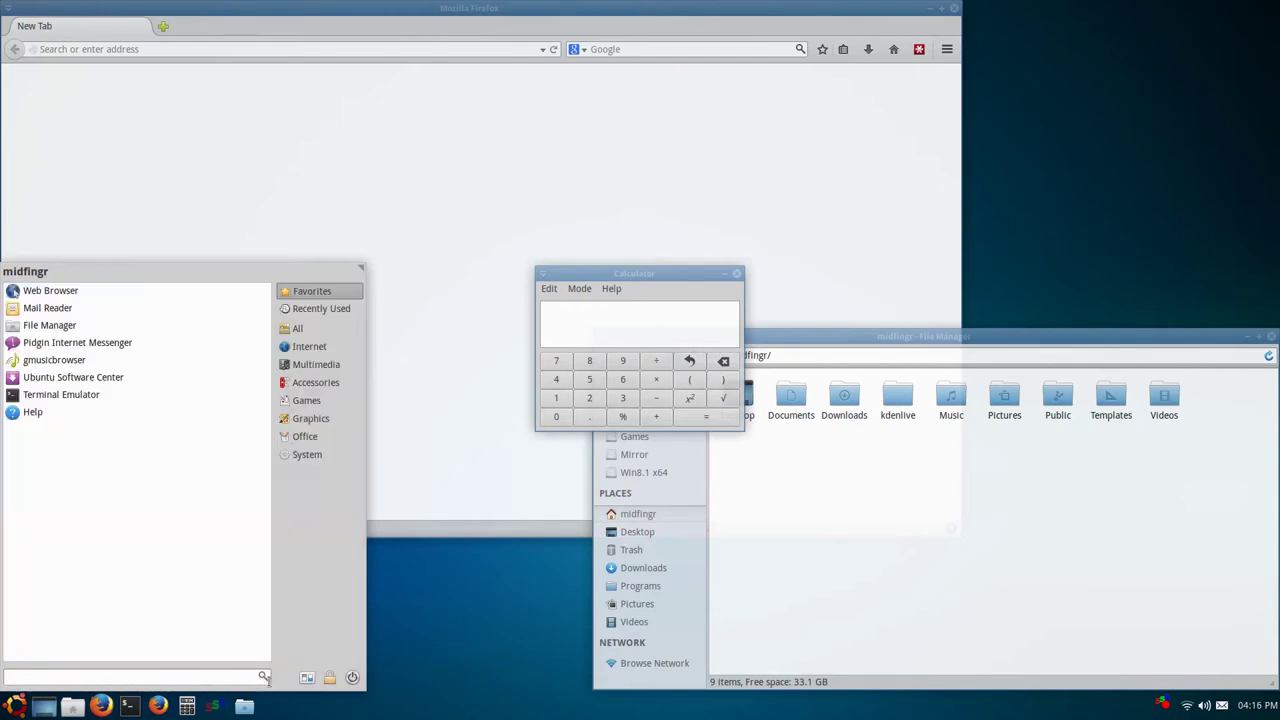
{"action": "left_click", "coordinate": [736, 274]}
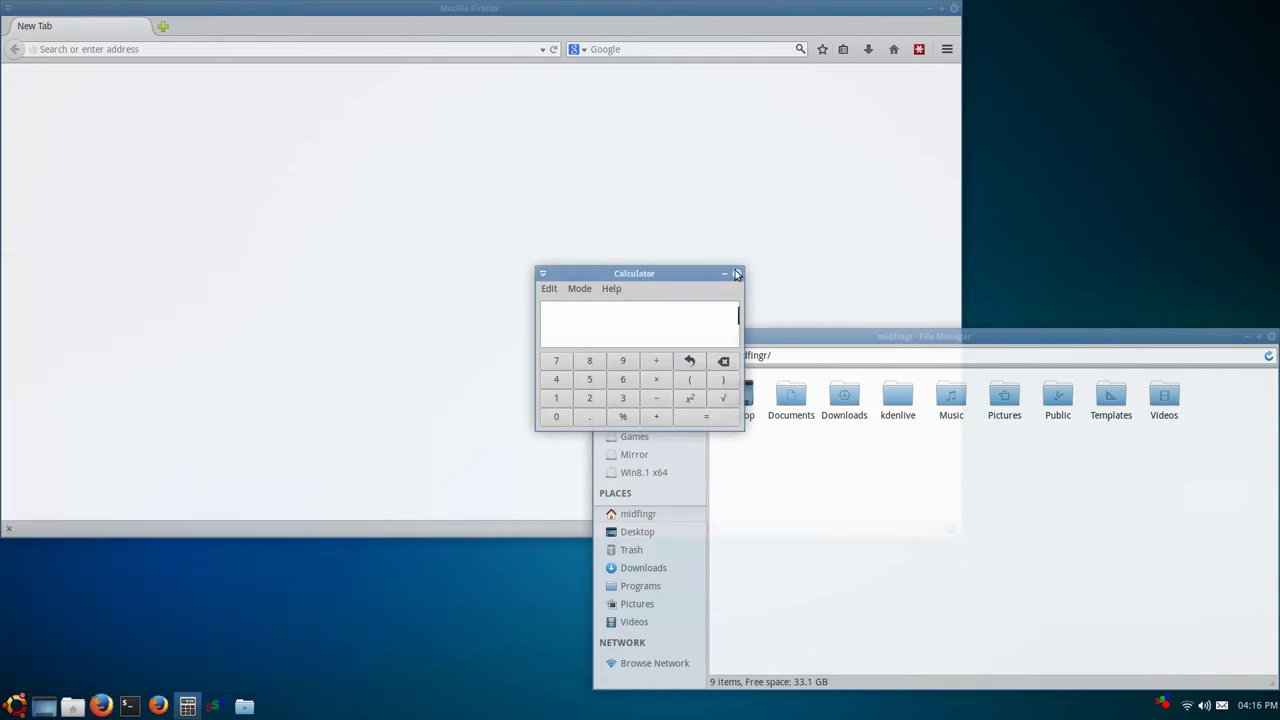
- Close the calculator and show the Programs folder in the file manager, moved over the browser window
{"action": "left_click", "coordinate": [737, 274]}
{"action": "left_click_drag", "start_coordinate": [803, 340], "coordinate": [510, 113]}
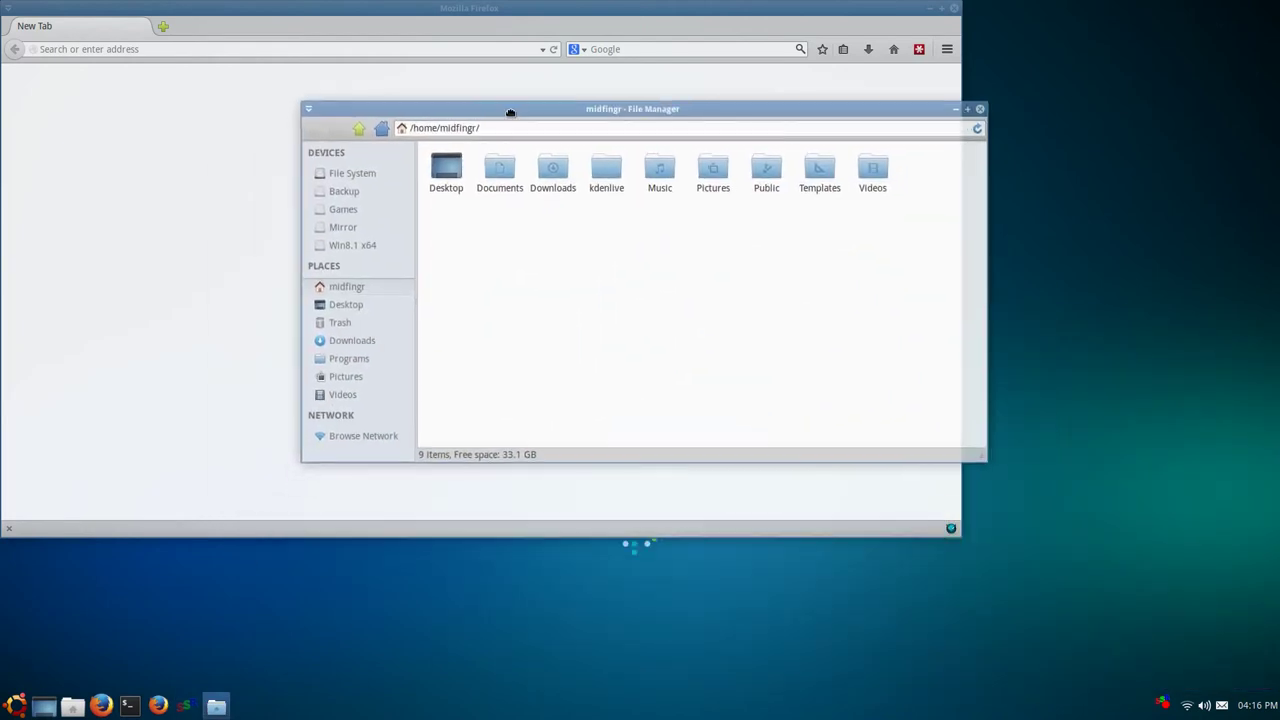
{"action": "left_click", "coordinate": [349, 360]}
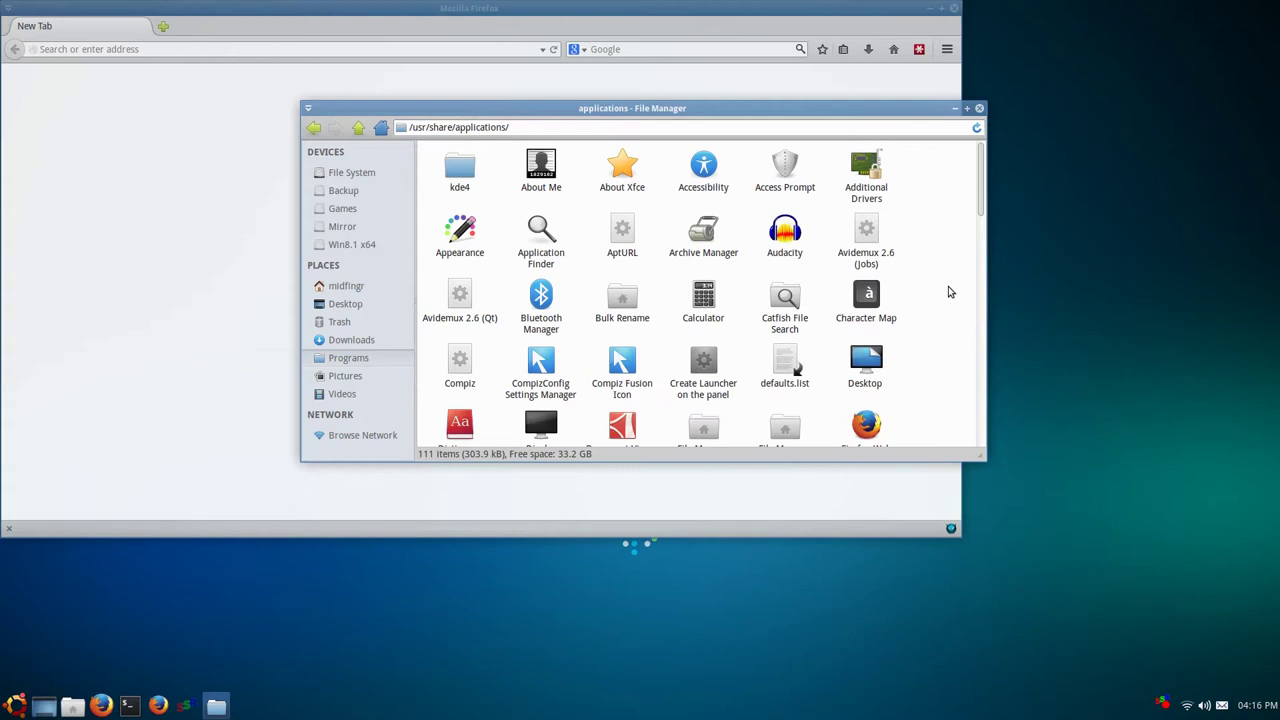
- Launch Grub Customizer from the Programs folder and cancel its authentication request
{"action": "scroll", "coordinate": [950, 290], "scroll_direction": "down", "scroll_amount": 3}
{"action": "scroll", "coordinate": [951, 290], "scroll_direction": "down", "scroll_amount": 2}
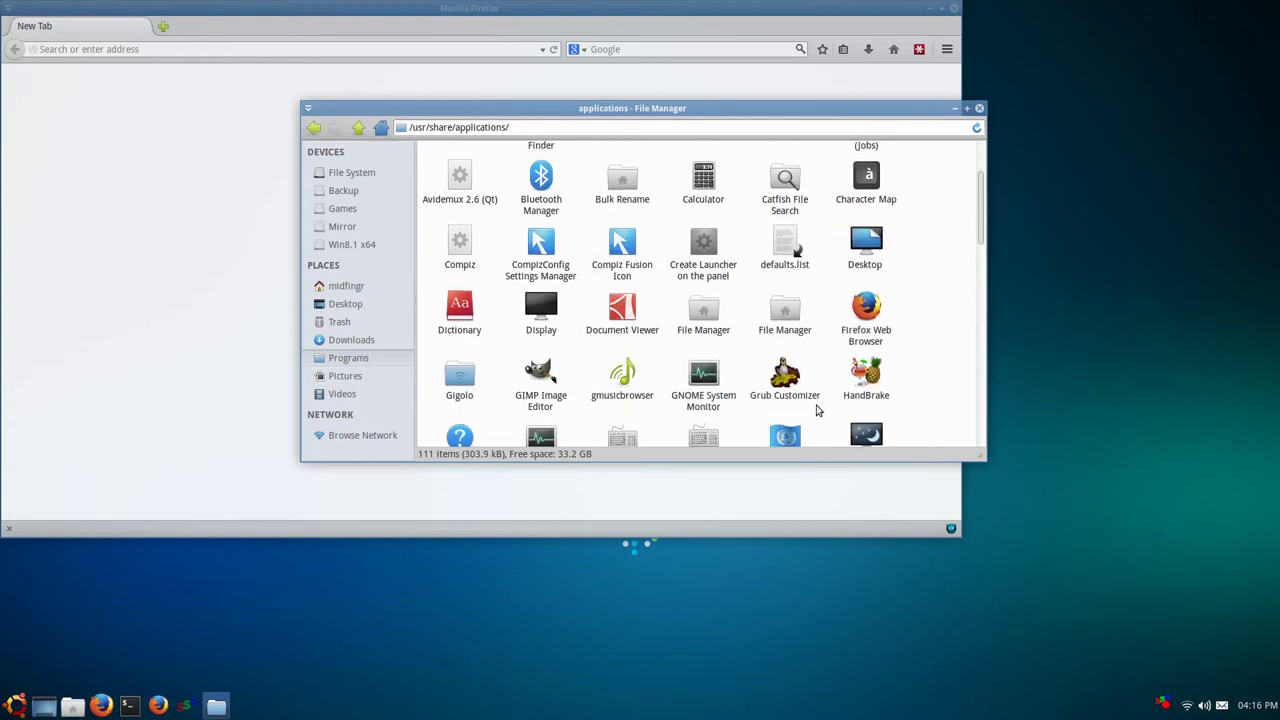
{"action": "double_click", "coordinate": [785, 380]}
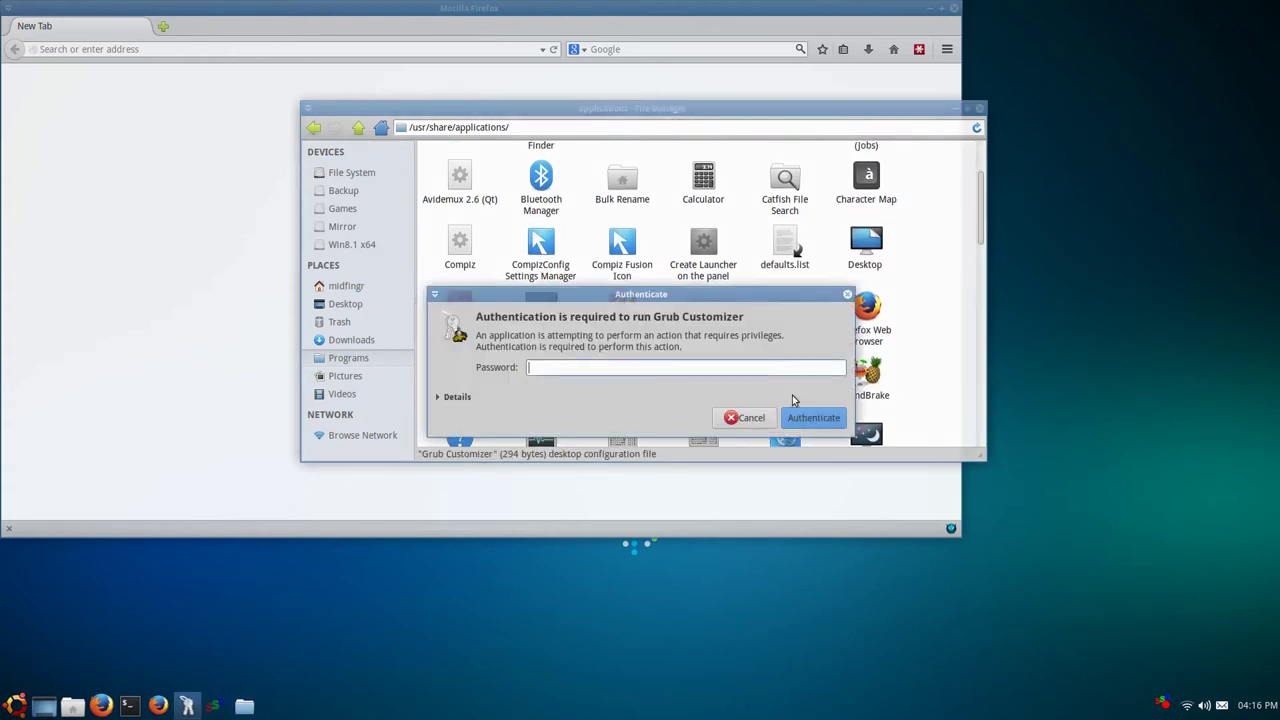
{"action": "left_click", "coordinate": [728, 423]}
{"action": "left_click", "coordinate": [927, 401]}
- Select the full folder path /usr/share/applications/ in the file manager
{"action": "scroll", "coordinate": [928, 368], "scroll_direction": "down", "scroll_amount": 2}
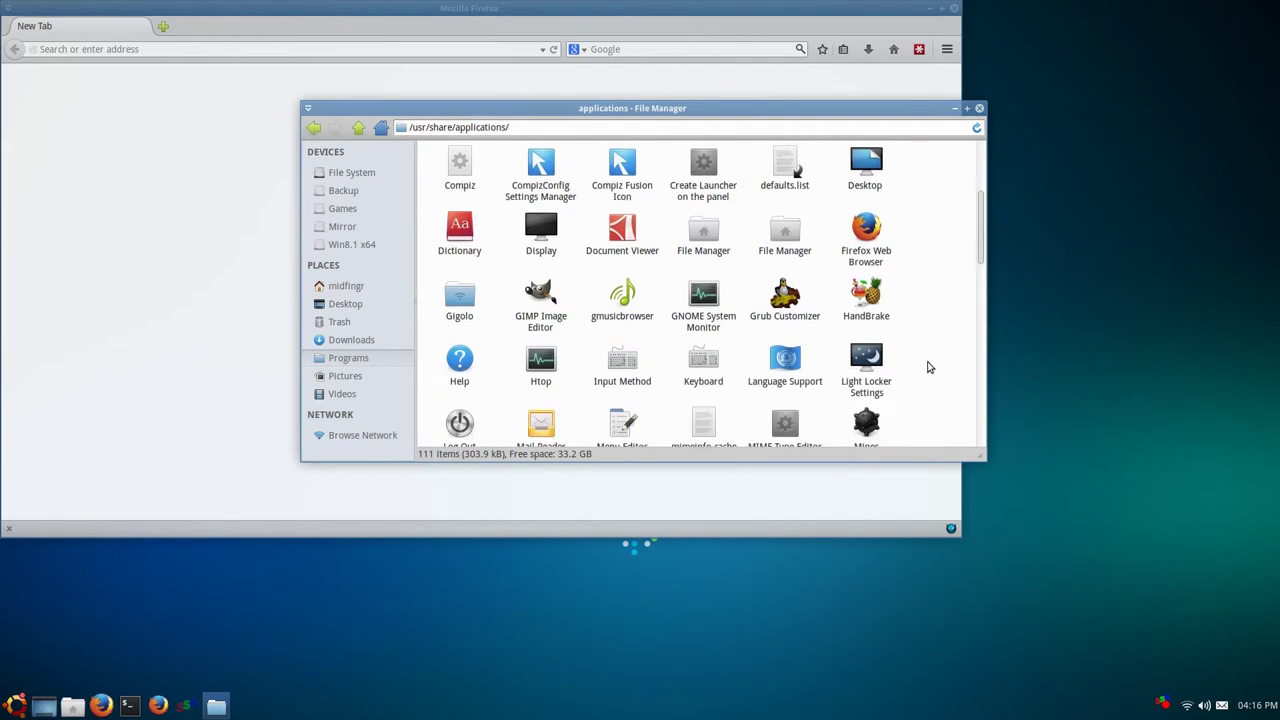
{"action": "scroll", "coordinate": [928, 368], "scroll_direction": "up", "scroll_amount": 2}
{"action": "scroll", "coordinate": [927, 368], "scroll_direction": "up", "scroll_amount": 2}
{"action": "left_click", "coordinate": [524, 127]}
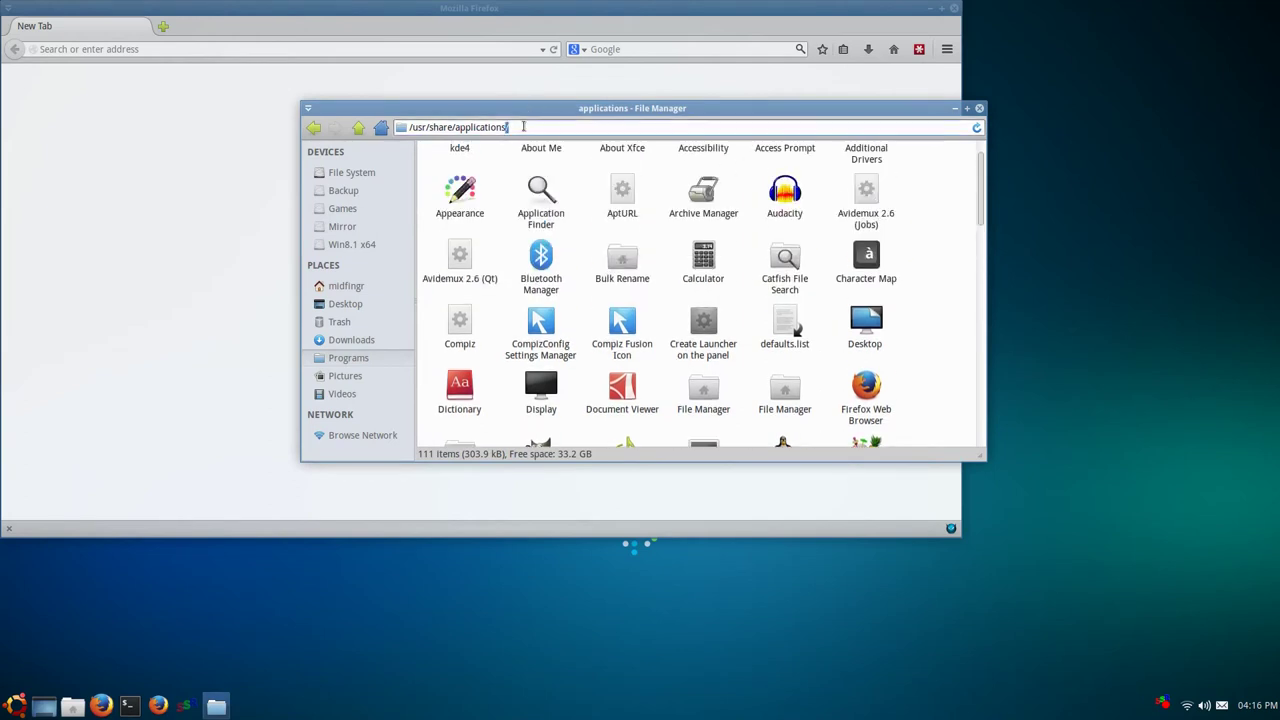
{"action": "triple_click", "coordinate": [524, 127]}
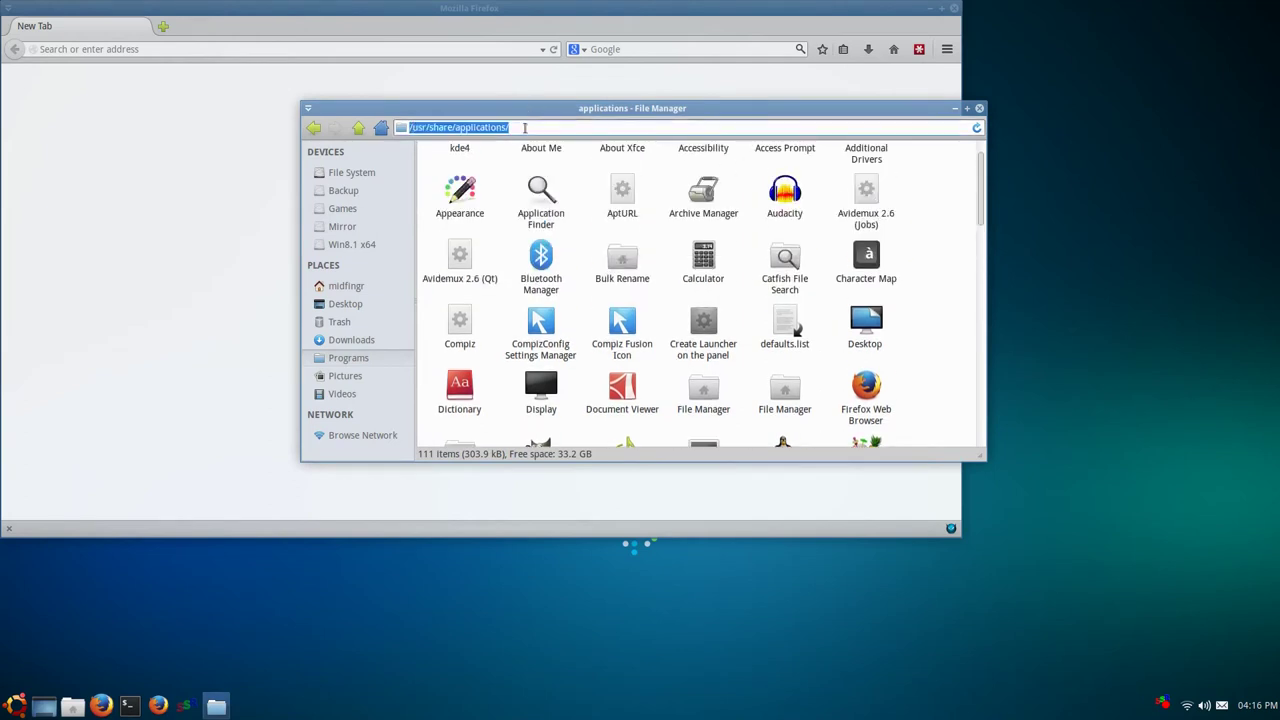
- Draft the symbolic link command ln -s /usr/share/applications/ in a new terminal, erase it without running it, and exit the terminal
{"action": "left_click", "coordinate": [129, 705]}
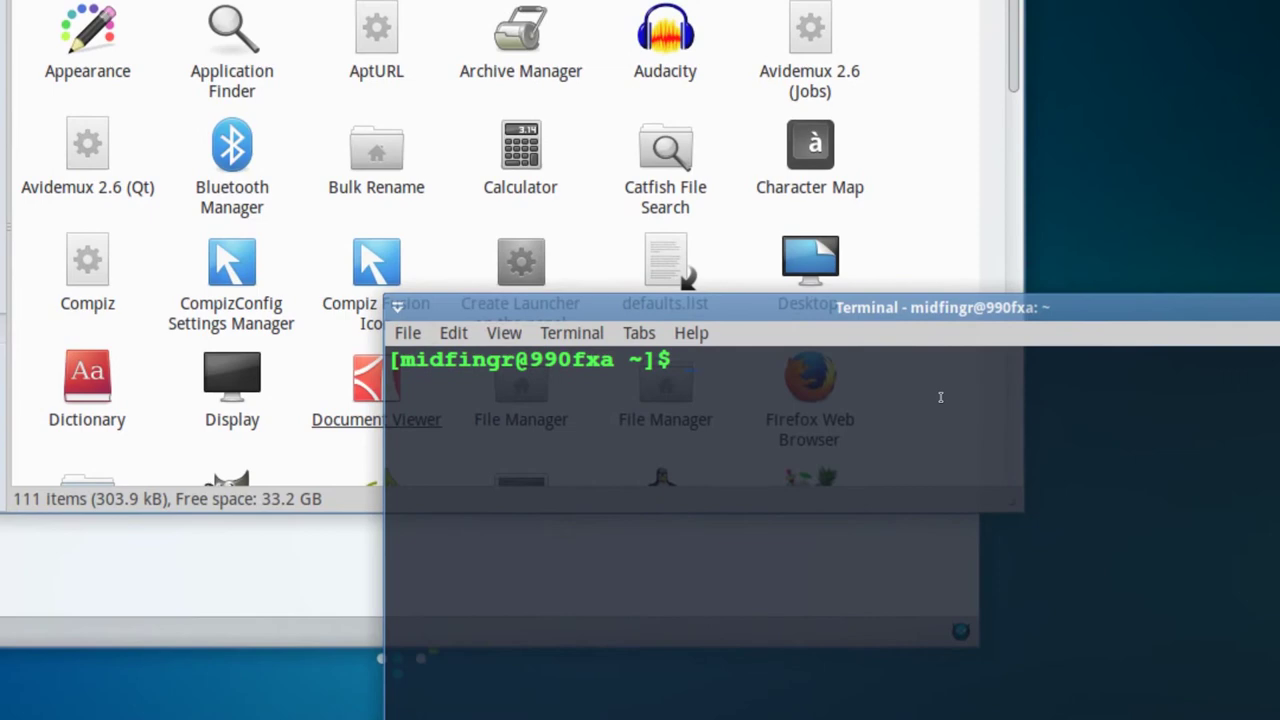
{"action": "type", "text": "ln -s /usr/"}
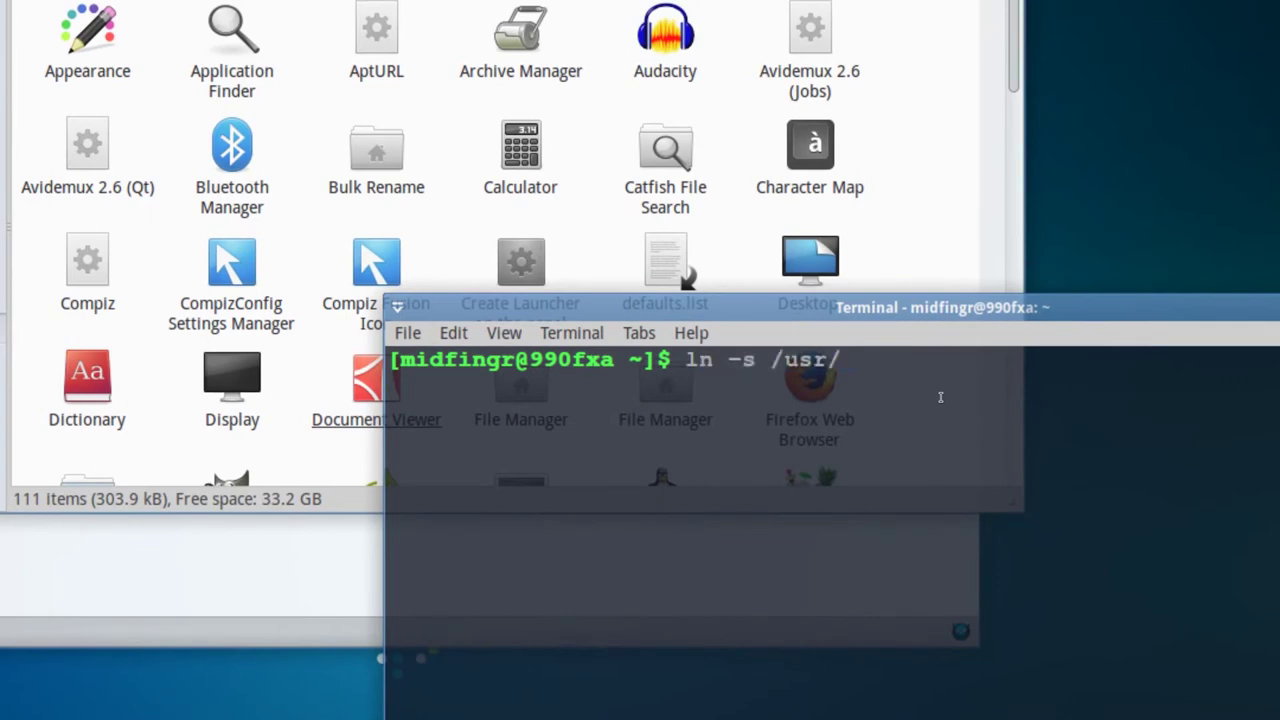
{"action": "type", "text": "share/appl"}
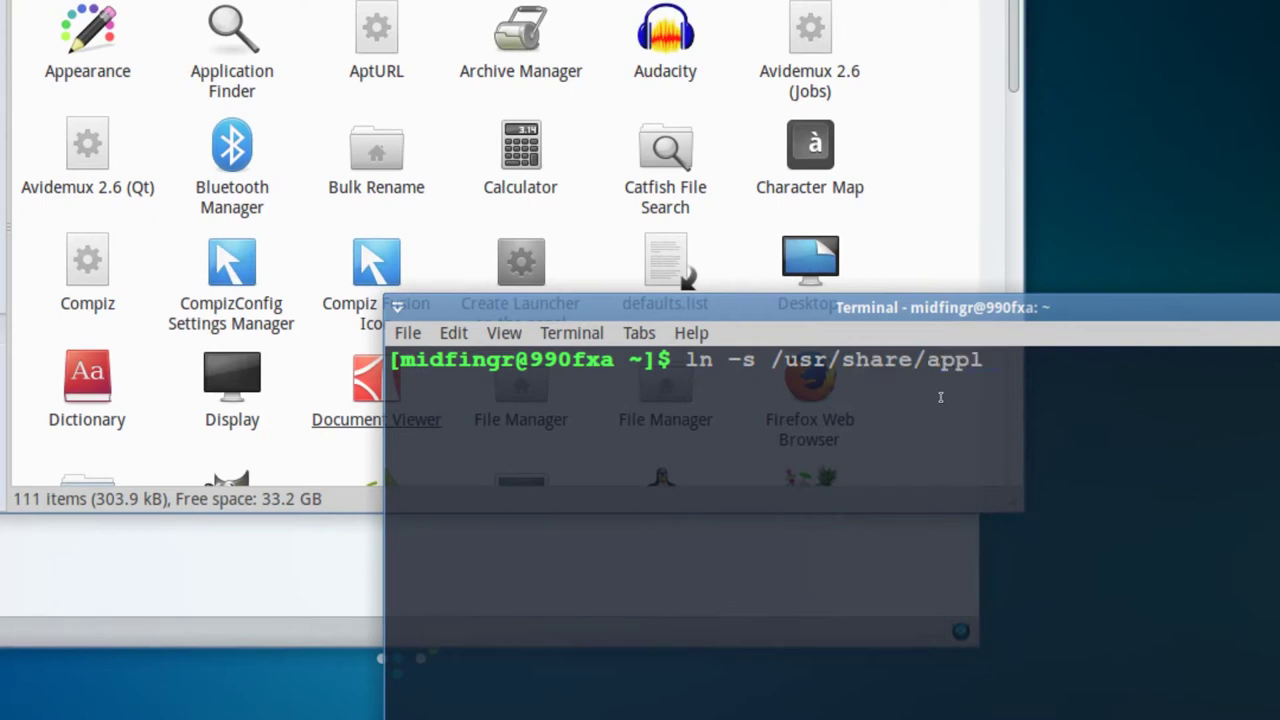
{"action": "key", "text": "Tab"}
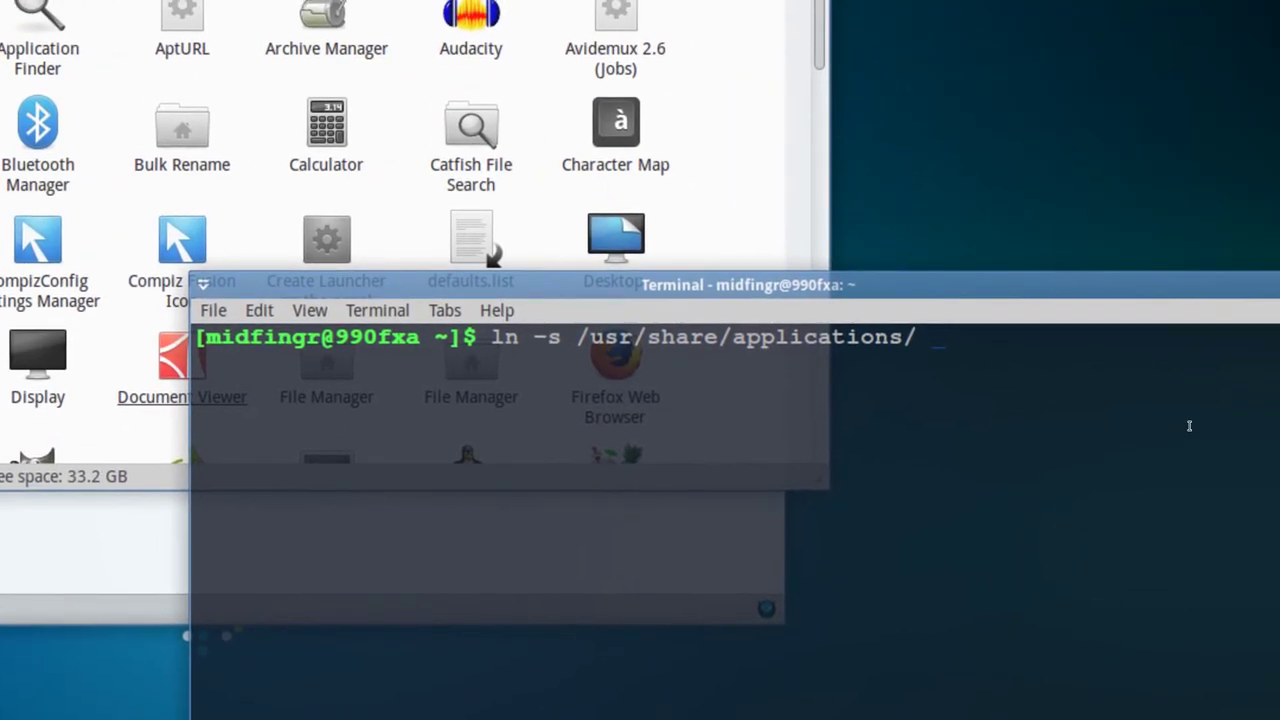
{"action": "type", "text": "Prog"}
{"action": "key", "text": "BackSpace"}
{"action": "key", "text": "BackSpace"}
{"action": "key", "text": "BackSpace"}
{"action": "key", "text": "BackSpace"}
{"action": "key", "text": "BackSpace"}
{"action": "key", "text": "BackSpace"}
{"action": "key", "text": "BackSpace"}
{"action": "key", "text": "BackSpace"}
{"action": "key", "text": "BackSpace"}
{"action": "key", "text": "BackSpace"}
{"action": "key", "text": "BackSpace"}
{"action": "key", "text": "BackSpace"}
{"action": "key", "text": "BackSpace"}
{"action": "key", "text": "BackSpace"}
{"action": "key", "text": "BackSpace"}
{"action": "key", "text": "BackSpace"}
{"action": "key", "text": "BackSpace"}
{"action": "key", "text": "BackSpace"}
{"action": "key", "text": "BackSpace"}
{"action": "key", "text": "BackSpace"}
{"action": "key", "text": "BackSpace"}
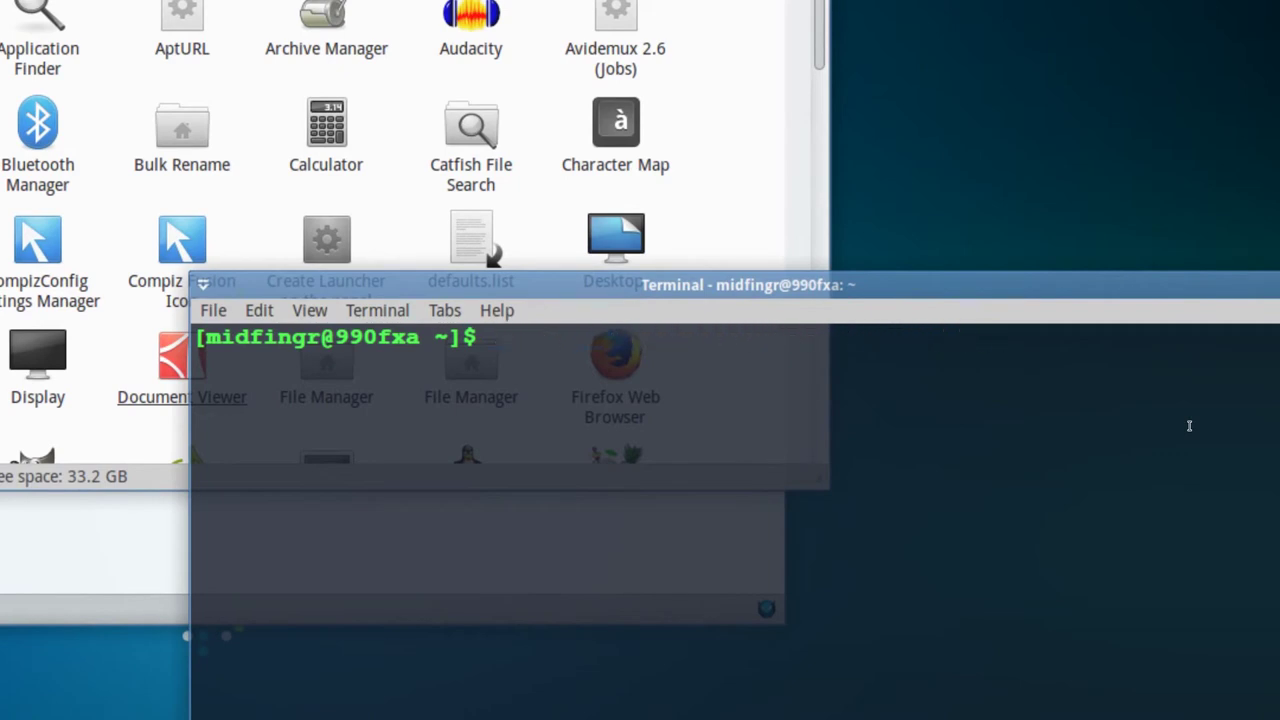
{"action": "type", "text": "exit"}
{"action": "key", "text": "Return"}
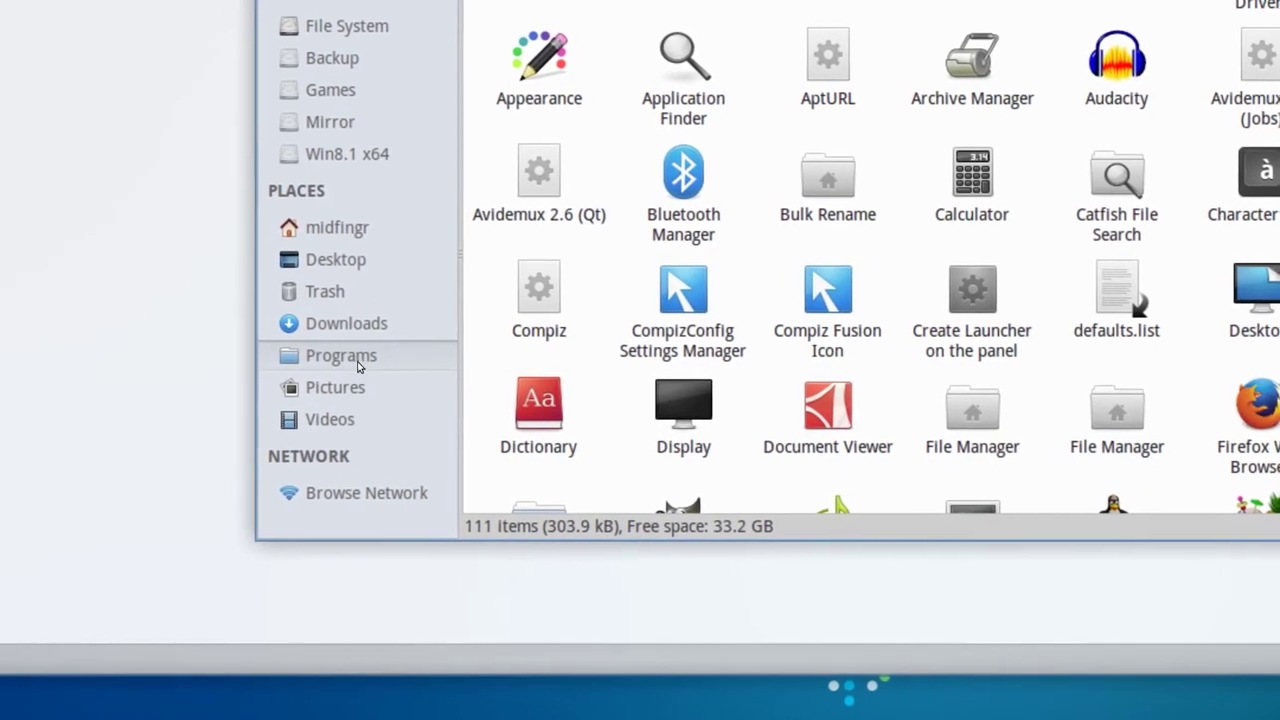
- Look through all the application launchers in the Programs folder and close the file manager
{"action": "right_click", "coordinate": [363, 366]}
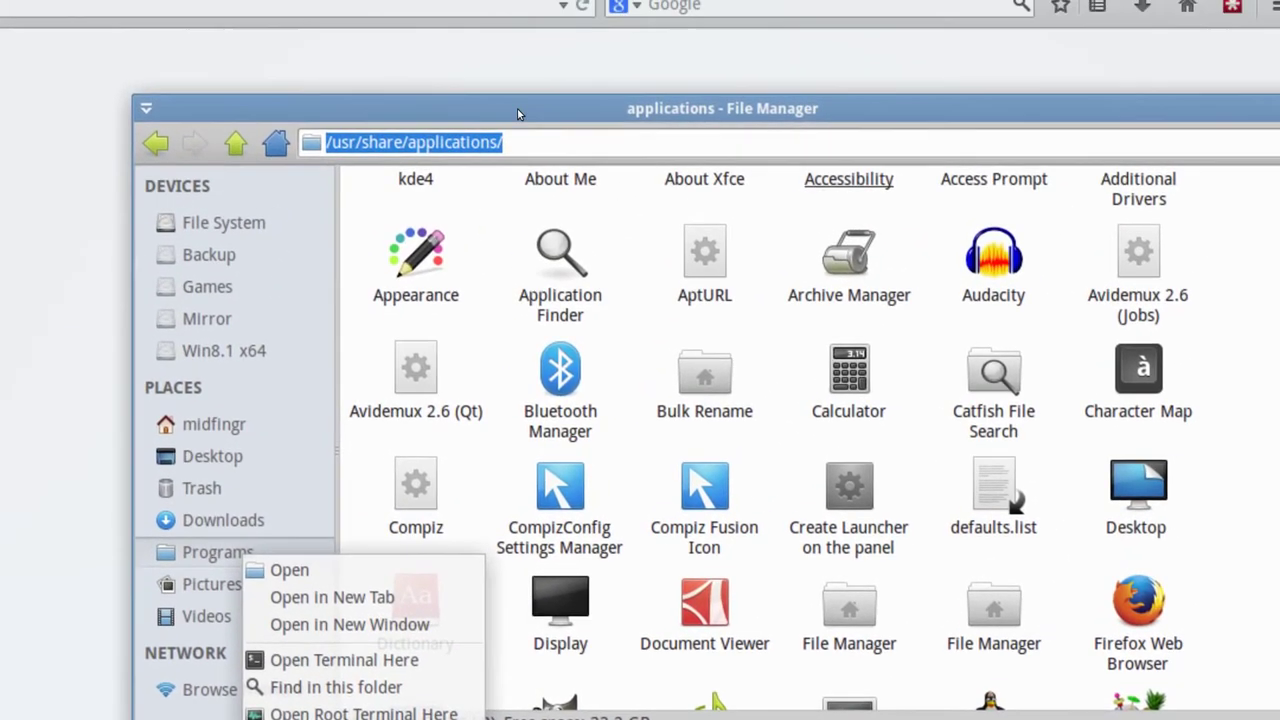
{"action": "left_click", "coordinate": [518, 113]}
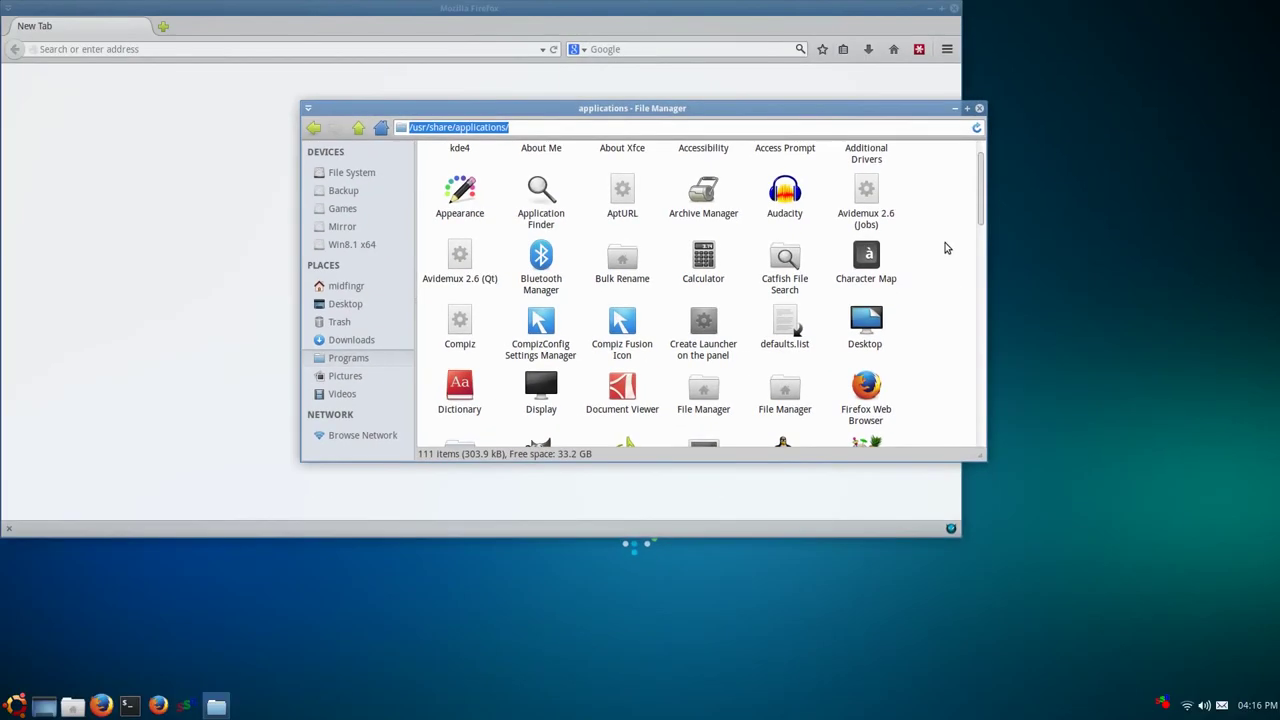
{"action": "scroll", "coordinate": [944, 256], "scroll_direction": "down", "scroll_amount": 5}
{"action": "scroll", "coordinate": [940, 266], "scroll_direction": "down", "scroll_amount": 8}
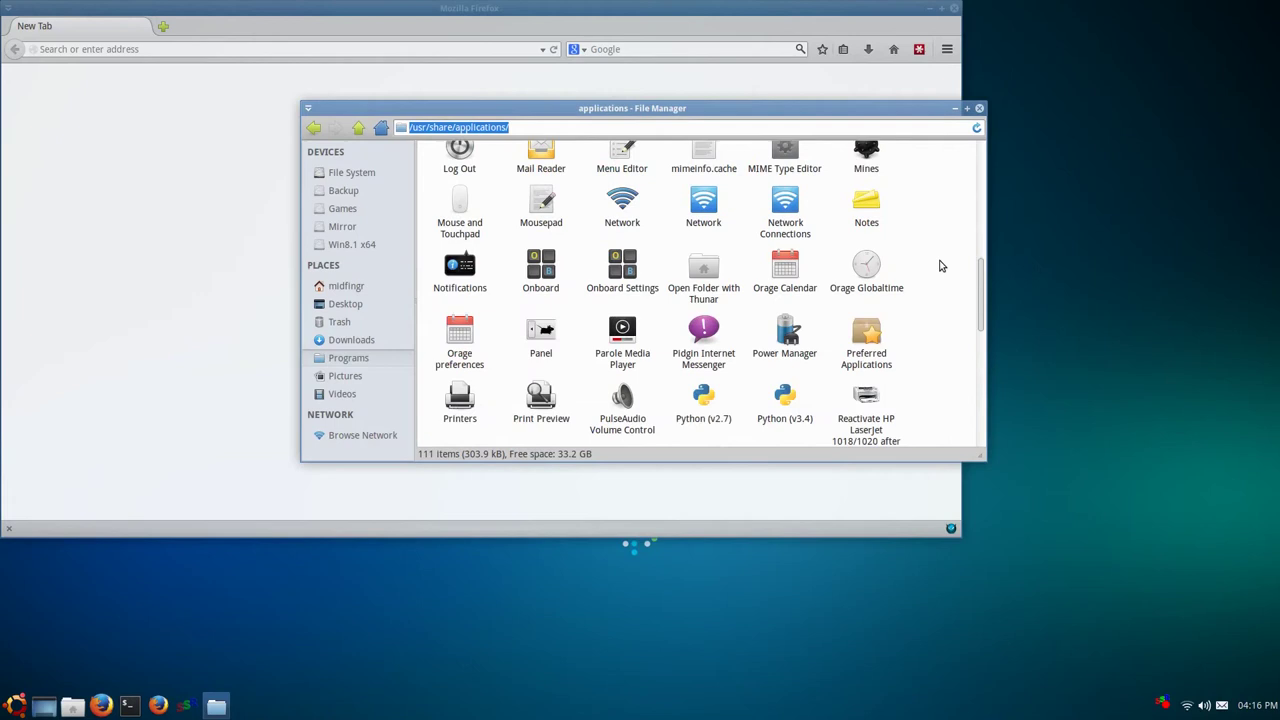
{"action": "scroll", "coordinate": [940, 270], "scroll_direction": "down", "scroll_amount": 2}
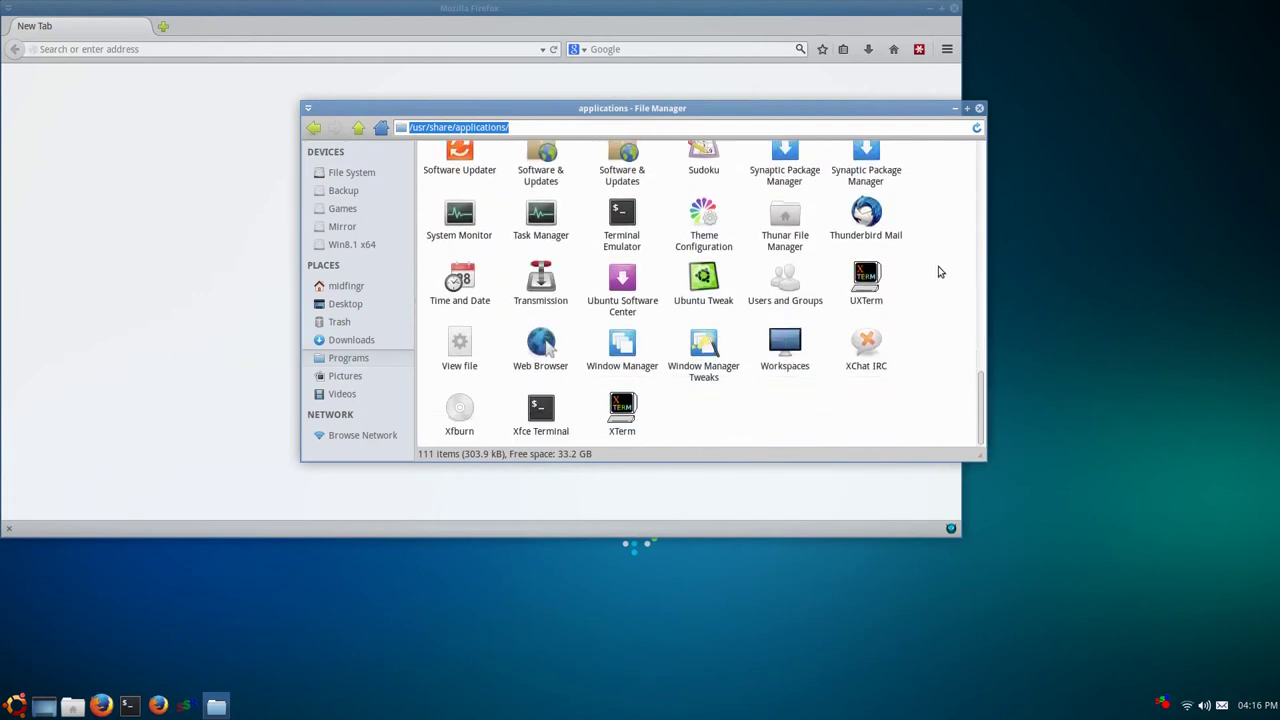
{"action": "left_click", "coordinate": [979, 109]}
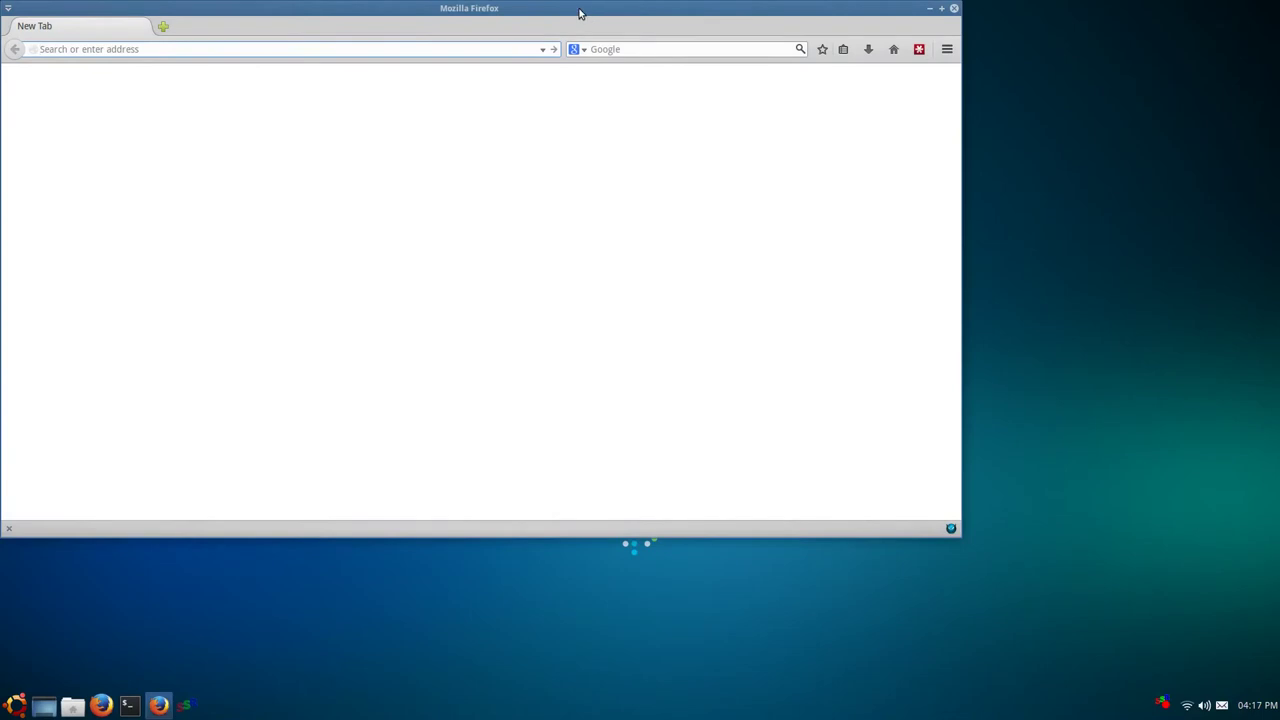
- Move the Firefox window toward the desktop's centre and launch Synaptic Package Manager, authenticating with the account password
{"action": "left_click_drag", "start_coordinate": [580, 14], "coordinate": [683, 62]}
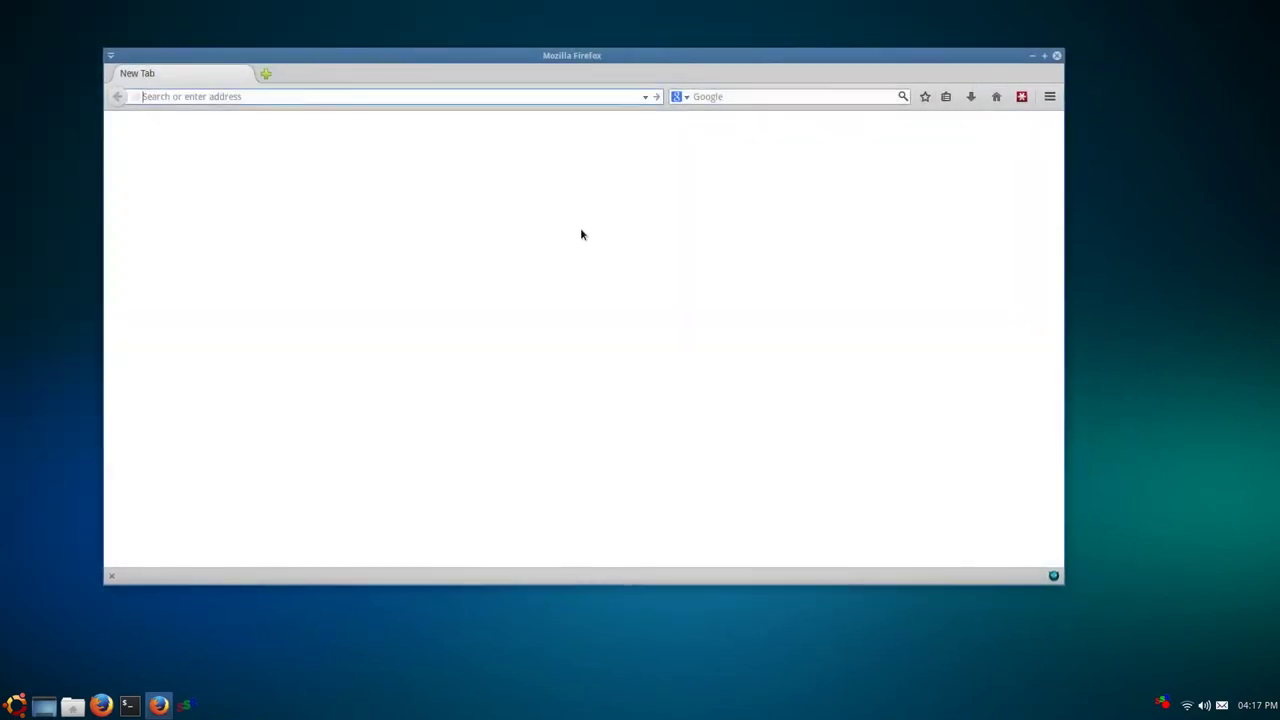
{"action": "left_click", "coordinate": [15, 705]}
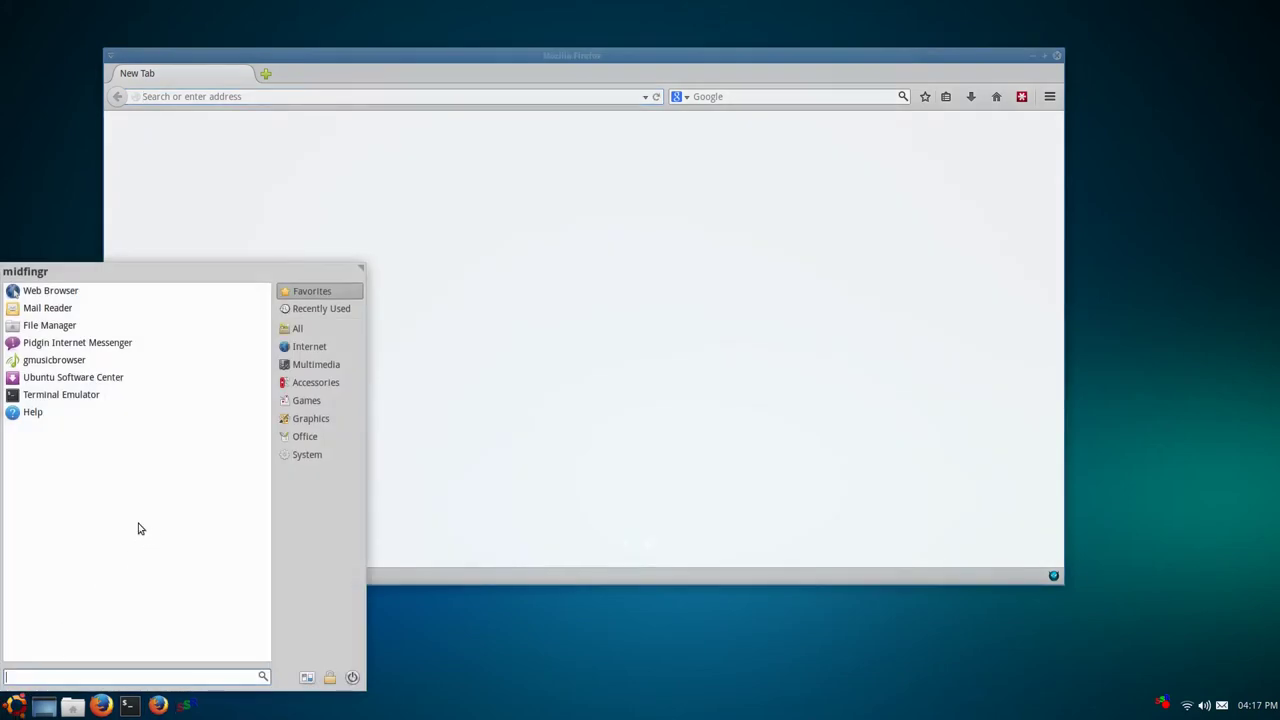
{"action": "type", "text": "sy"}
{"action": "key", "text": "Return"}
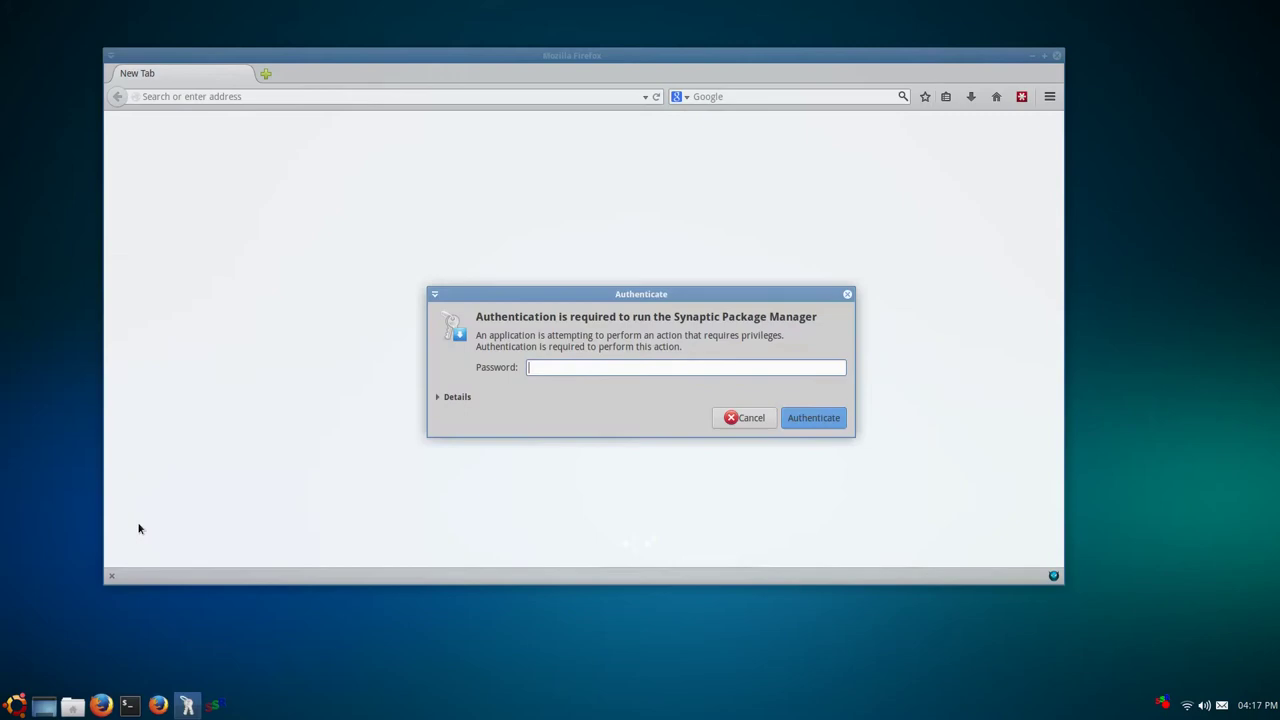
{"action": "type", "text": "********"}
{"action": "key", "text": "Return"}
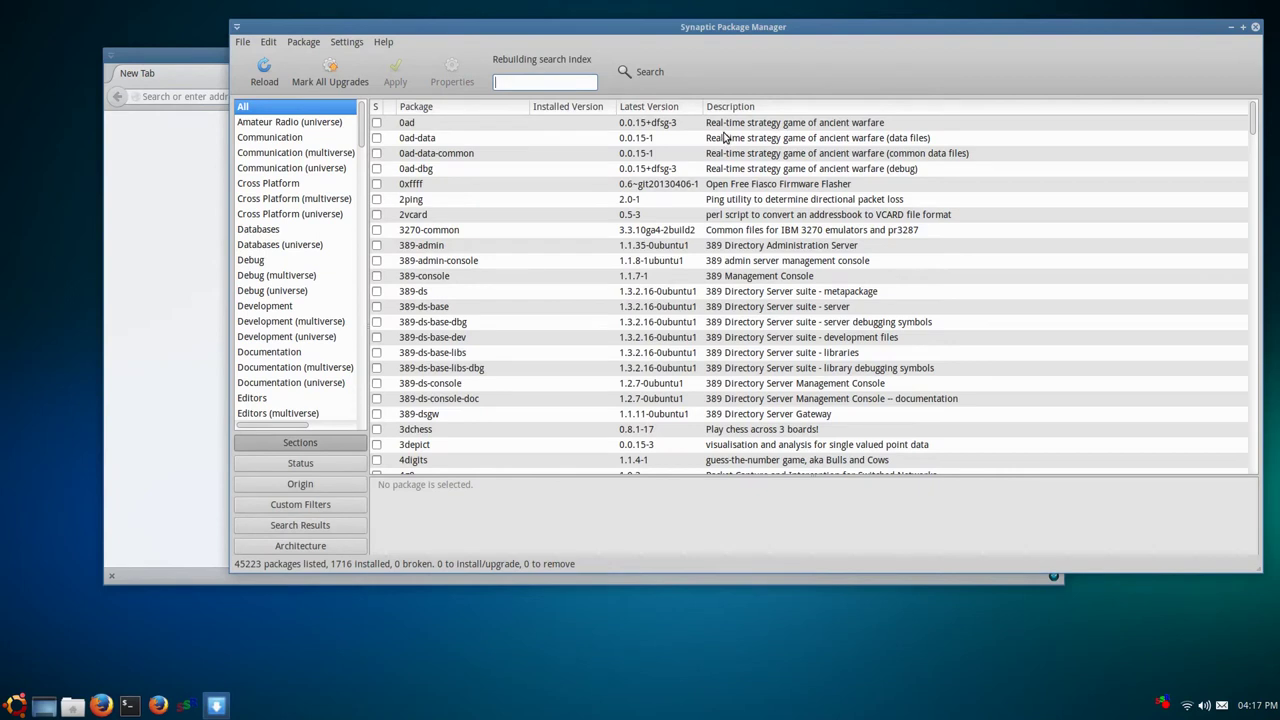
- Search the package list for synapse and for gnome-do, show the gnome-do description, and close the package manager
{"action": "type", "text": "synapse"}
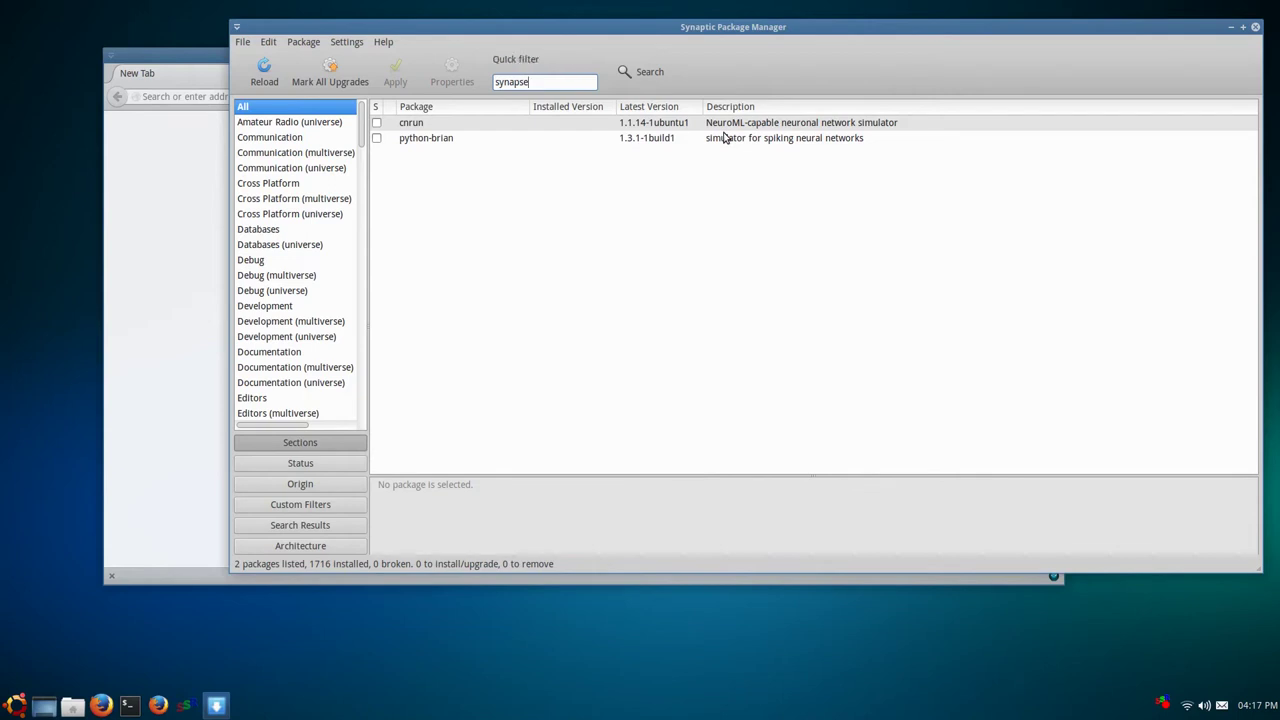
{"action": "left_click", "coordinate": [727, 139]}
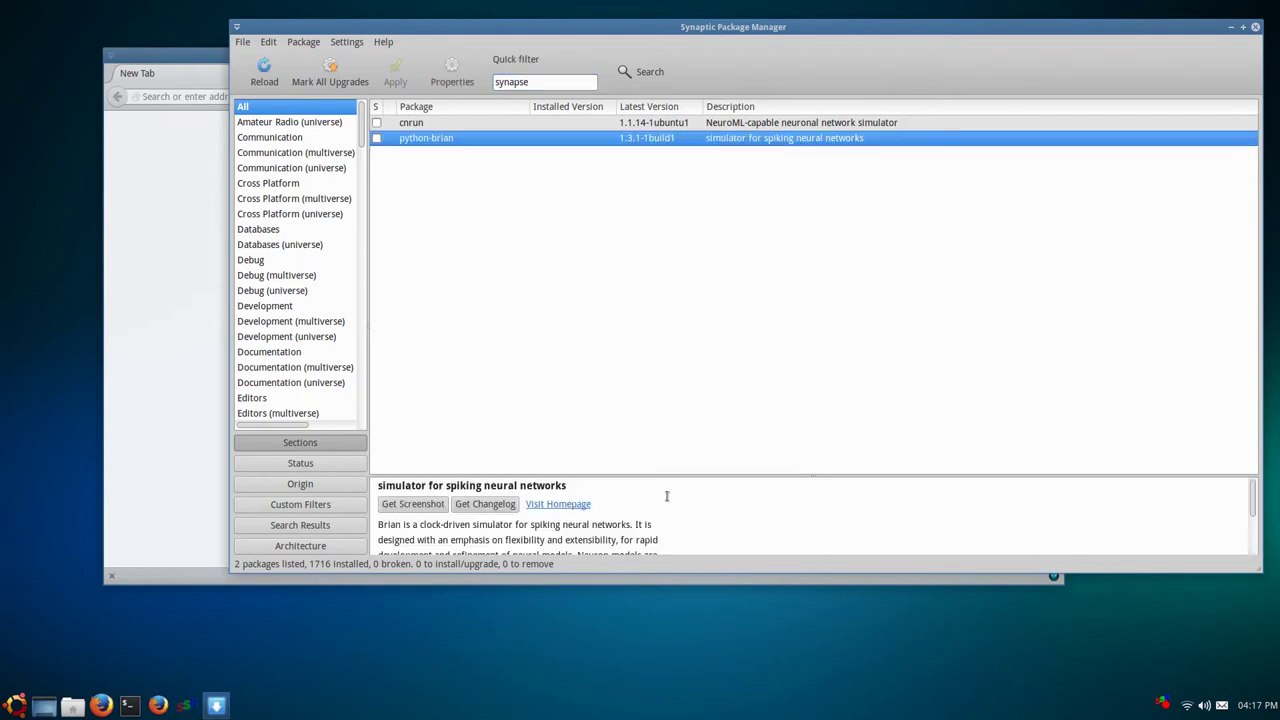
{"action": "double_click", "coordinate": [557, 79]}
{"action": "type", "text": "gnome"}
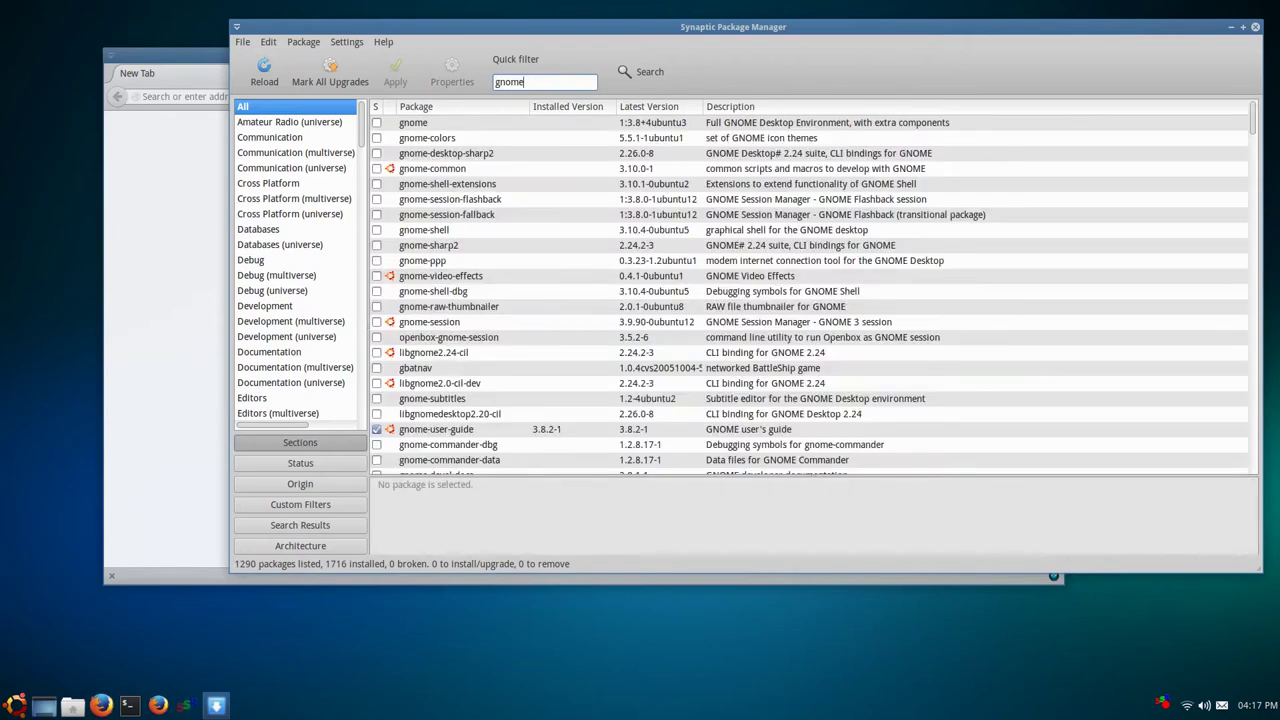
{"action": "type", "text": "-do"}
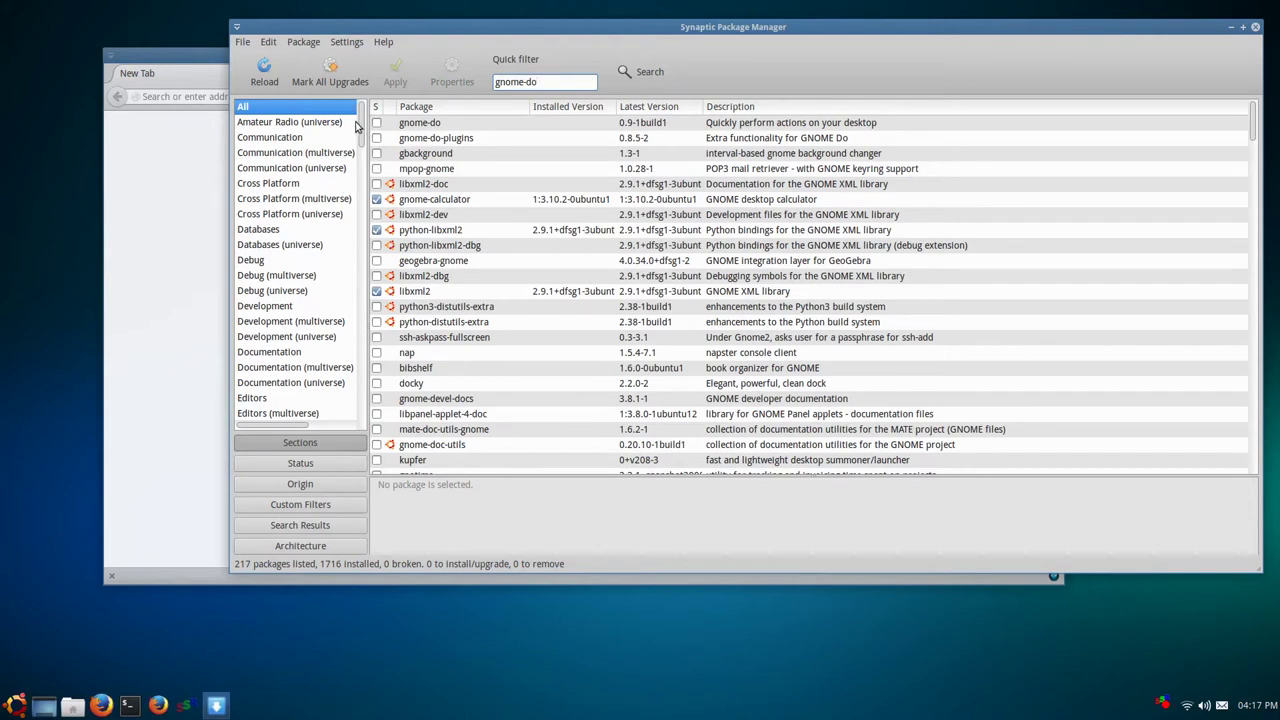
{"action": "left_click", "coordinate": [421, 127]}
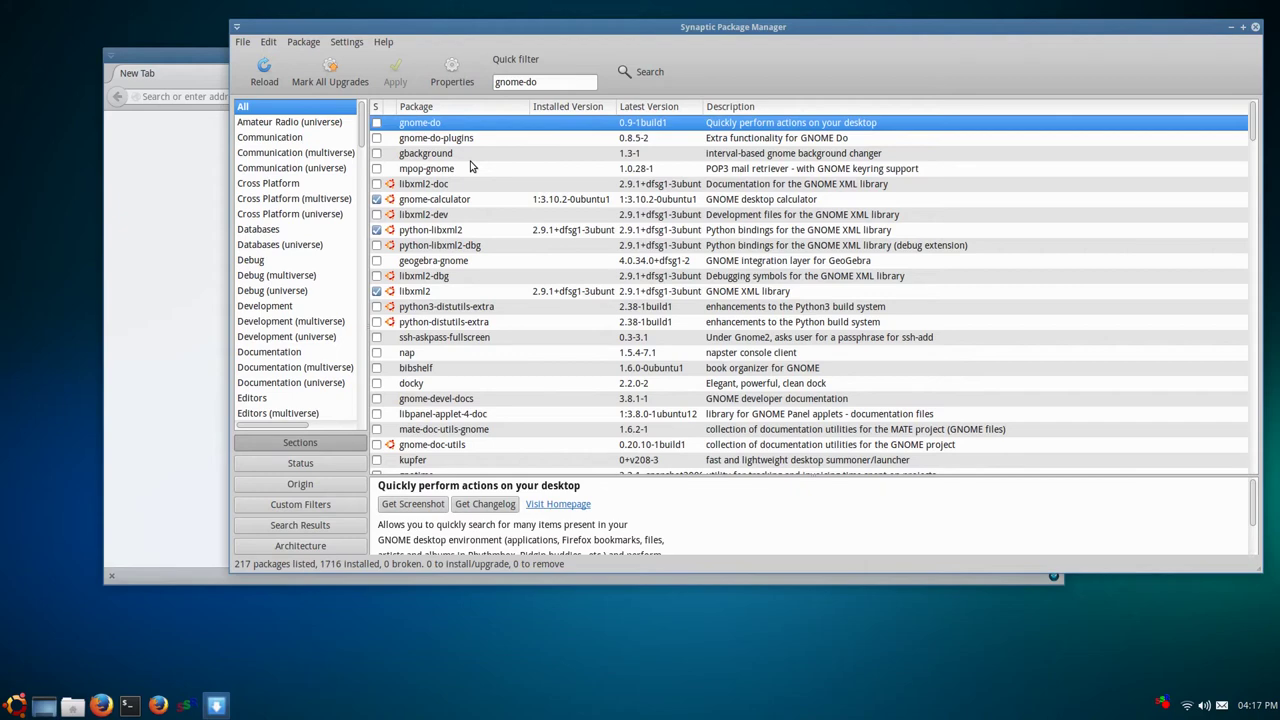
{"action": "left_click_drag", "start_coordinate": [767, 27], "coordinate": [553, 95]}
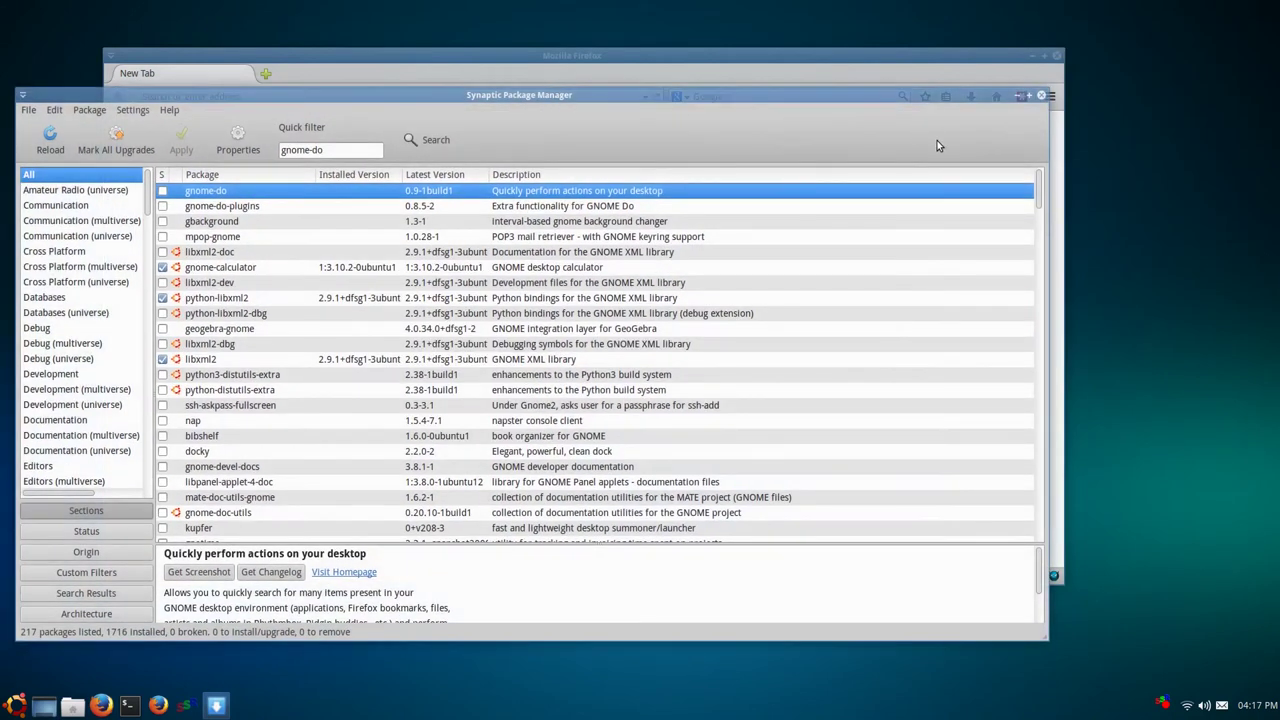
{"action": "left_click", "coordinate": [1043, 96]}
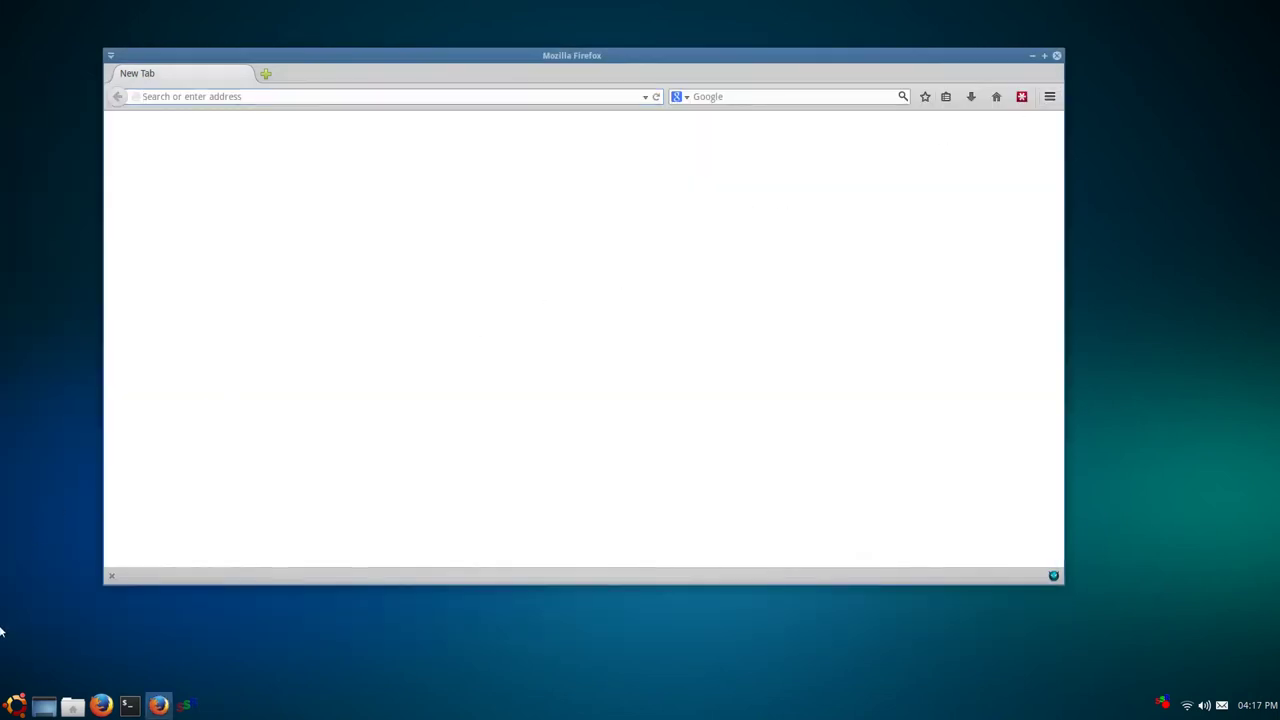
- Search Ubuntu Software Center for gnome-do and open the GNOME Do details page
{"action": "left_click", "coordinate": [15, 705]}
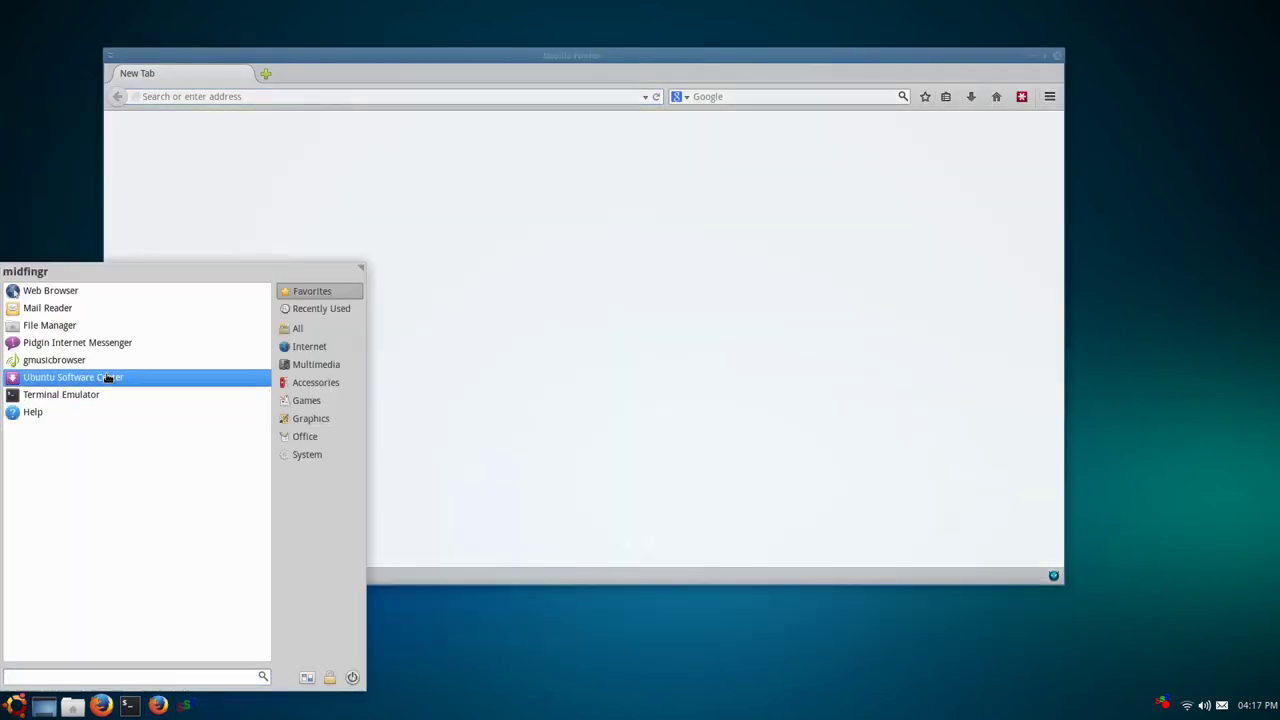
{"action": "left_click", "coordinate": [108, 378]}
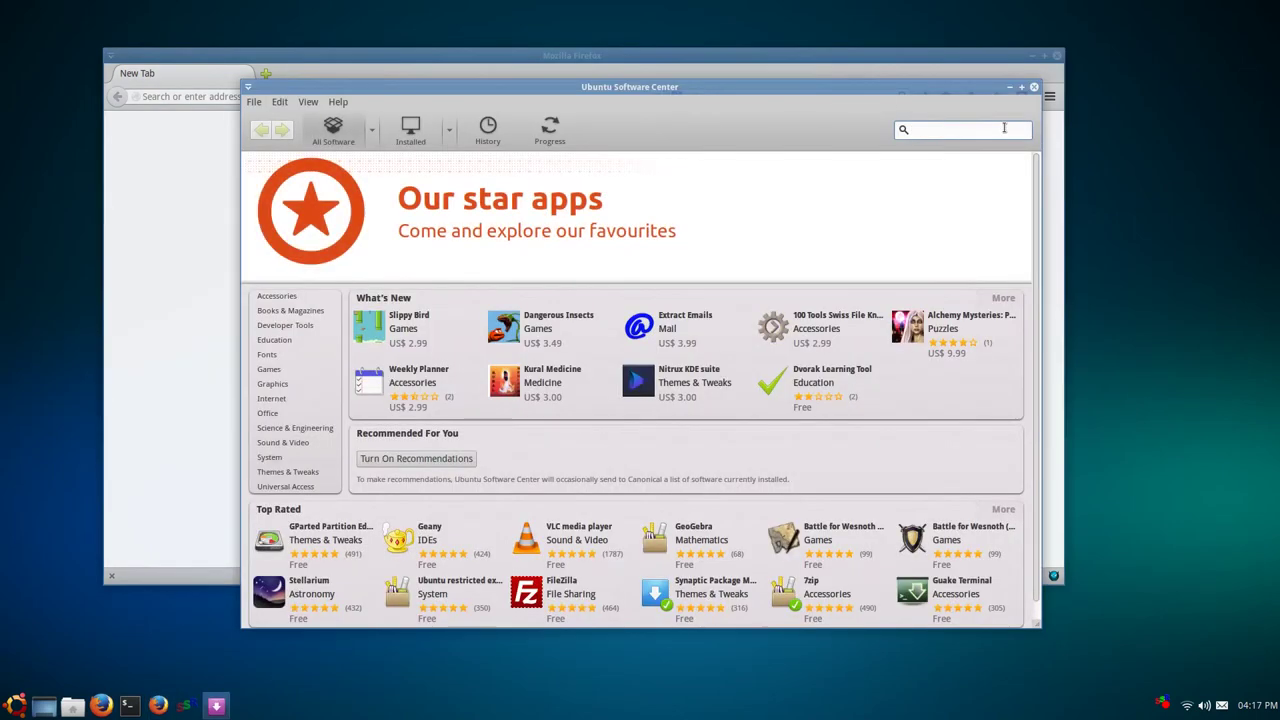
{"action": "type", "text": "gnome-do"}
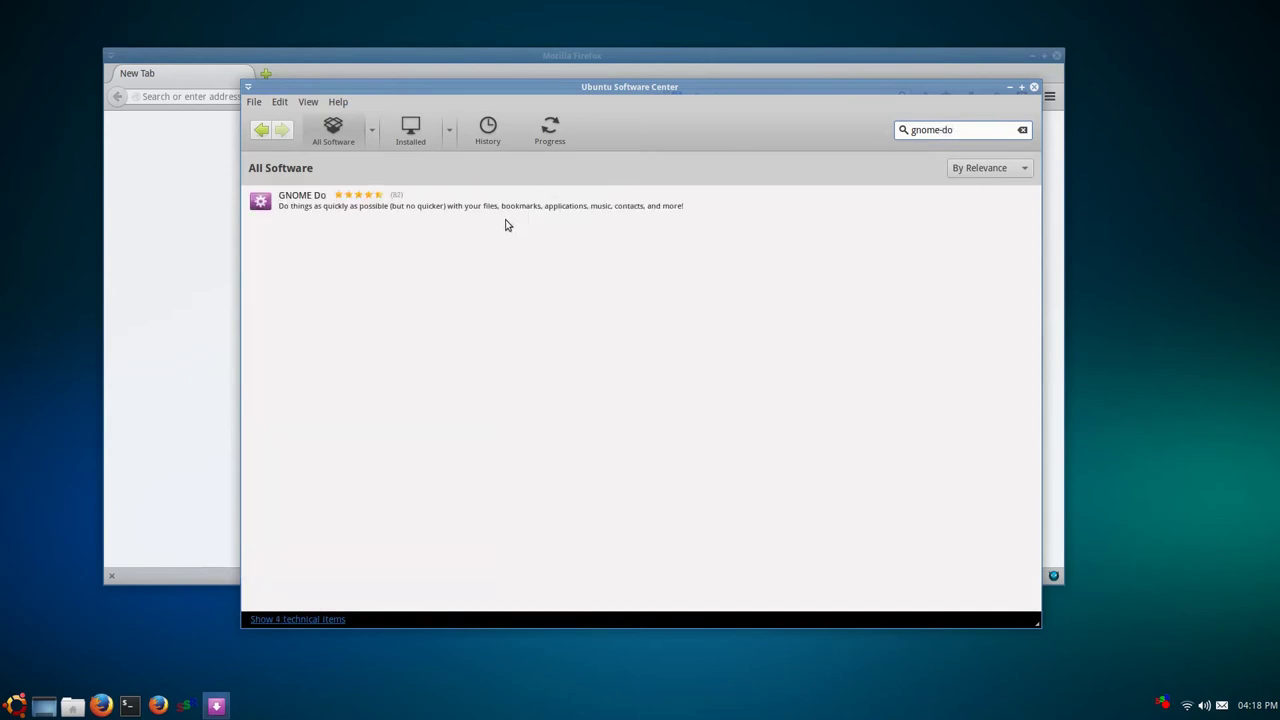
{"action": "left_click", "coordinate": [458, 208]}
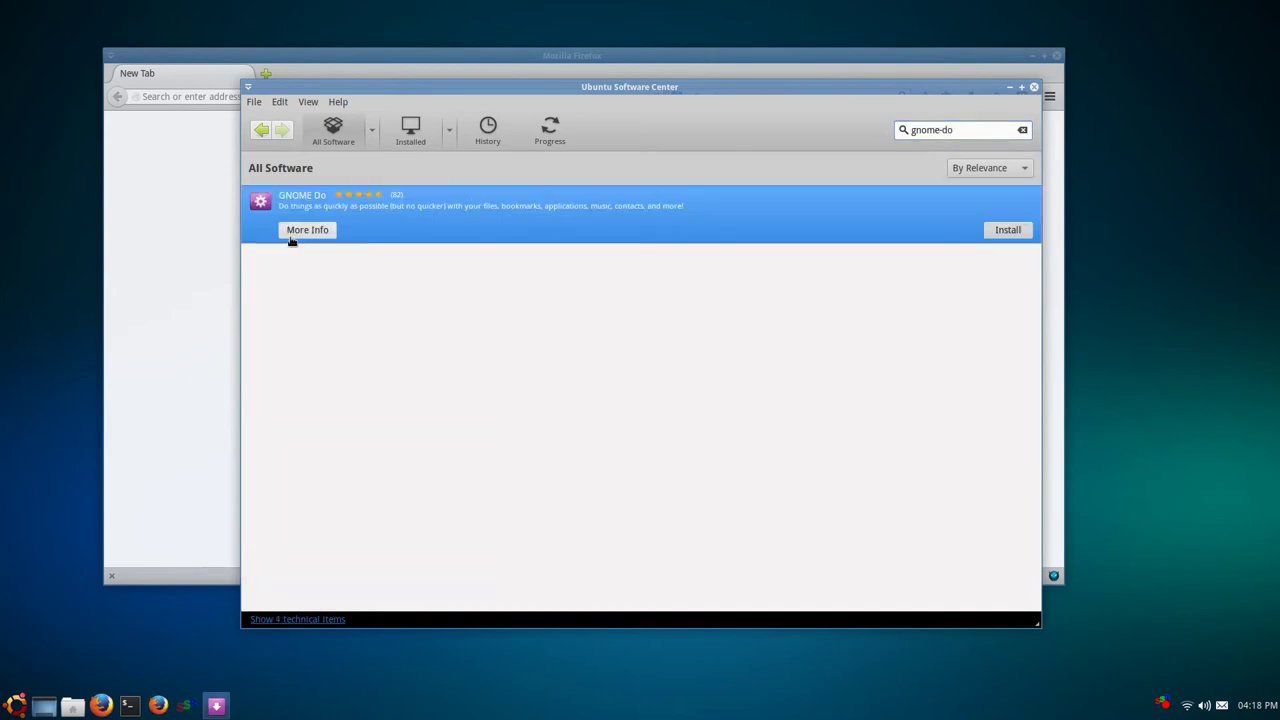
{"action": "key", "text": "Return"}
- Look through the GNOME Do description and reviews, and close both Ubuntu Software Center and Firefox
{"action": "scroll", "coordinate": [520, 315], "scroll_direction": "down", "scroll_amount": 2}
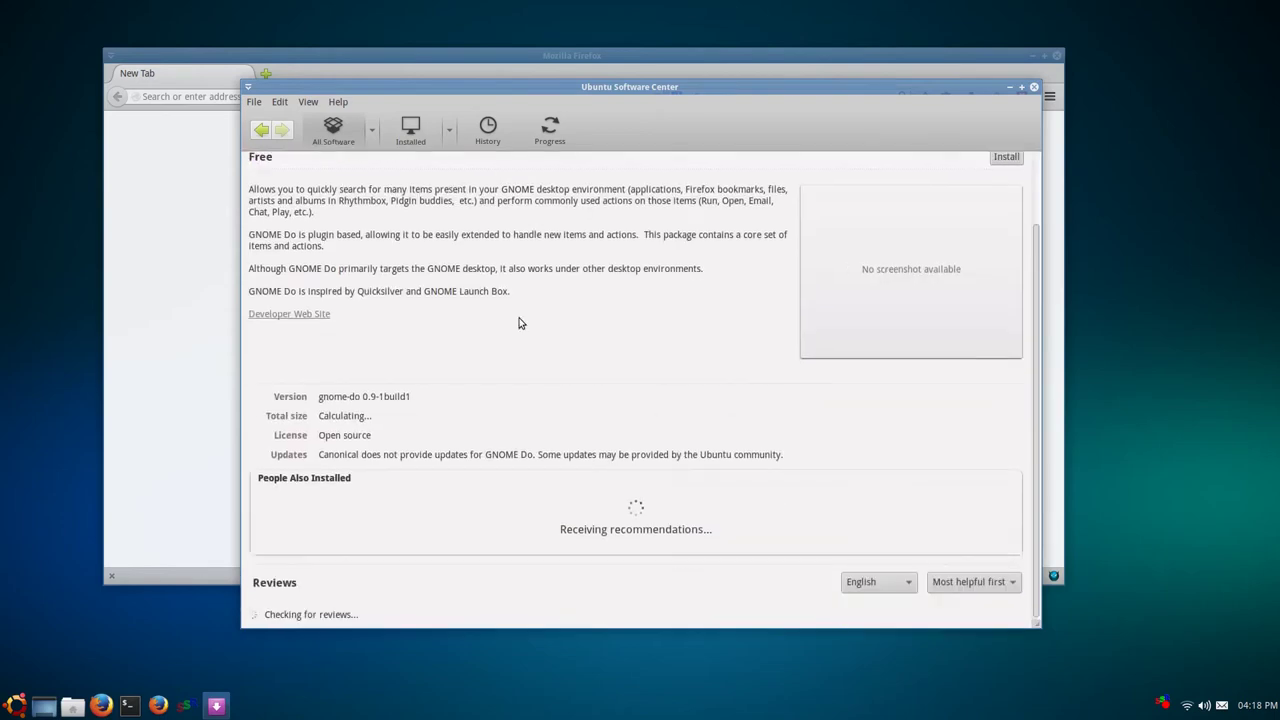
{"action": "scroll", "coordinate": [519, 323], "scroll_direction": "down", "scroll_amount": 2}
{"action": "scroll", "coordinate": [519, 323], "scroll_direction": "down", "scroll_amount": 2}
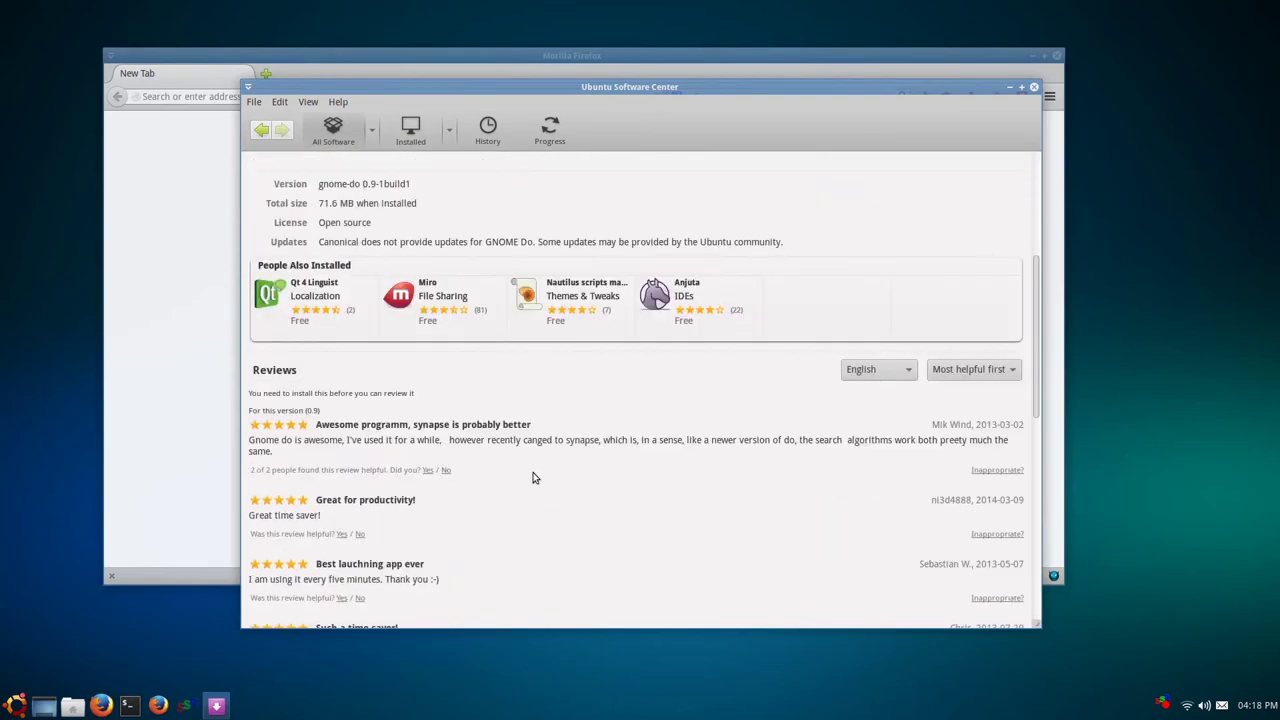
{"action": "scroll", "coordinate": [533, 478], "scroll_direction": "up", "scroll_amount": 6}
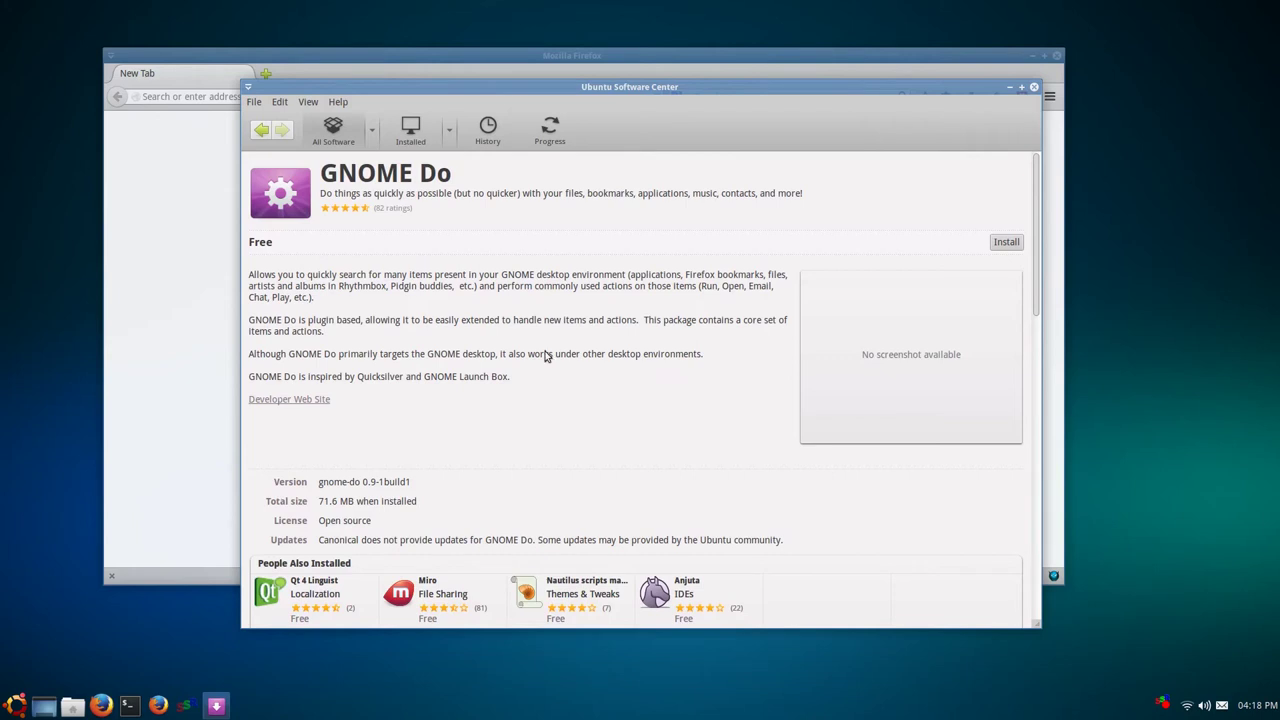
{"action": "left_click", "coordinate": [1034, 88]}
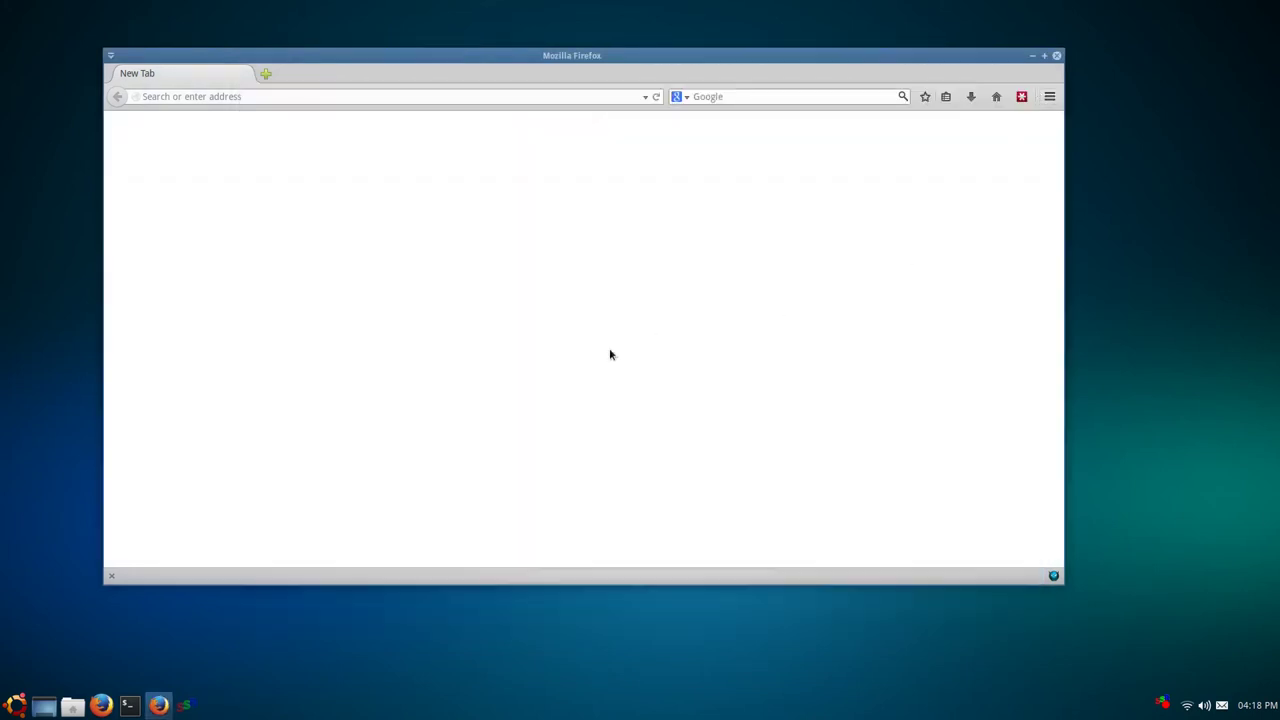
{"action": "left_click", "coordinate": [1056, 55]}
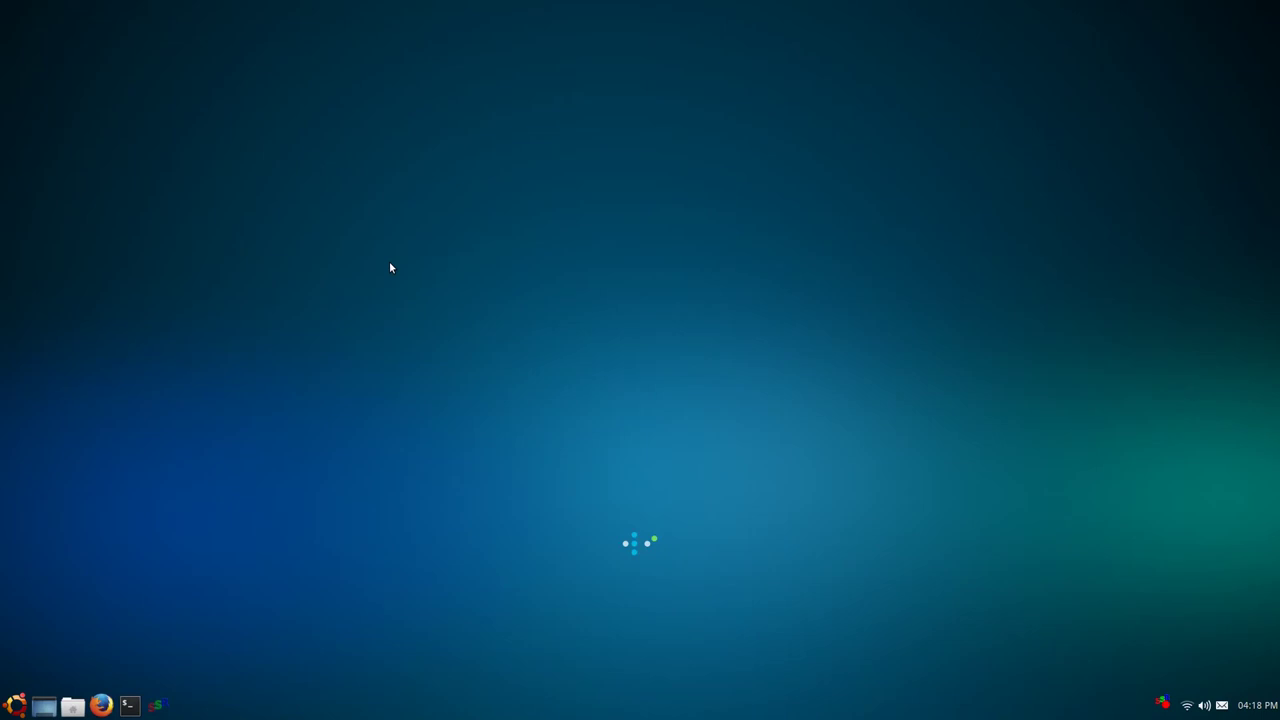
- Open the settings manager, view the keyboard's application shortcuts, and return to all settings
{"action": "left_click", "coordinate": [15, 705]}
{"action": "type", "text": "key"}
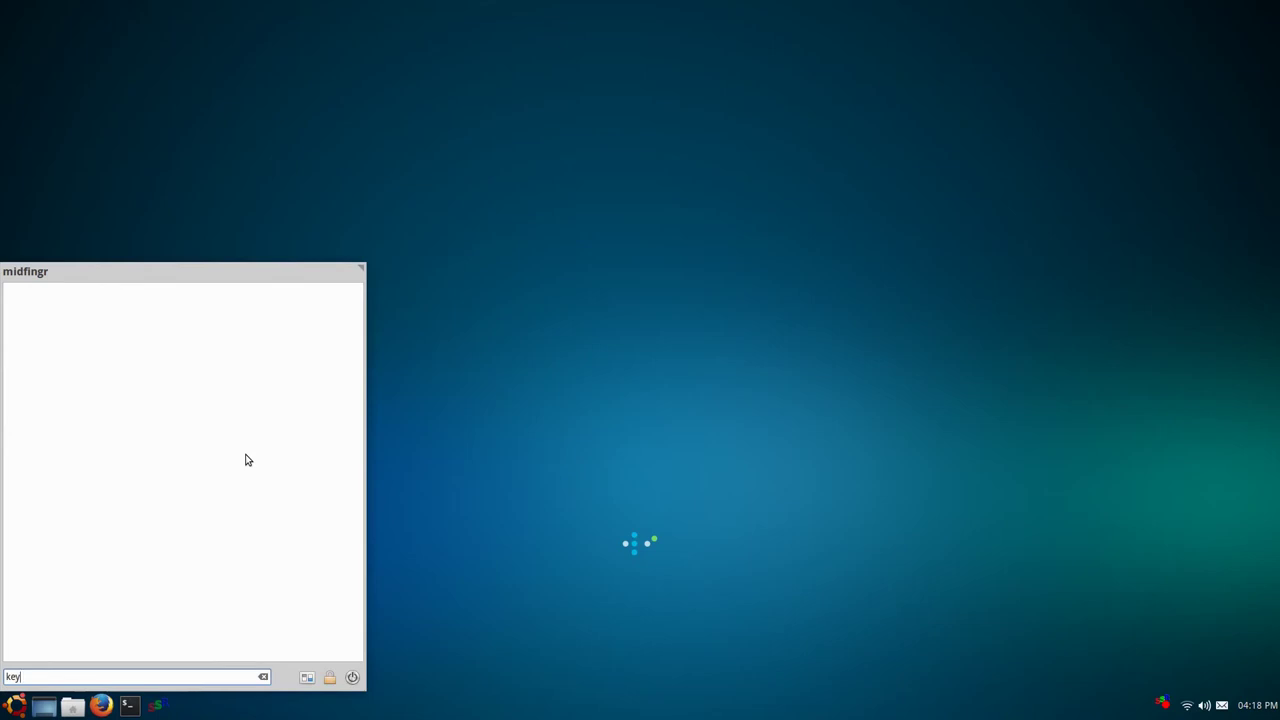
{"action": "left_click", "coordinate": [306, 677]}
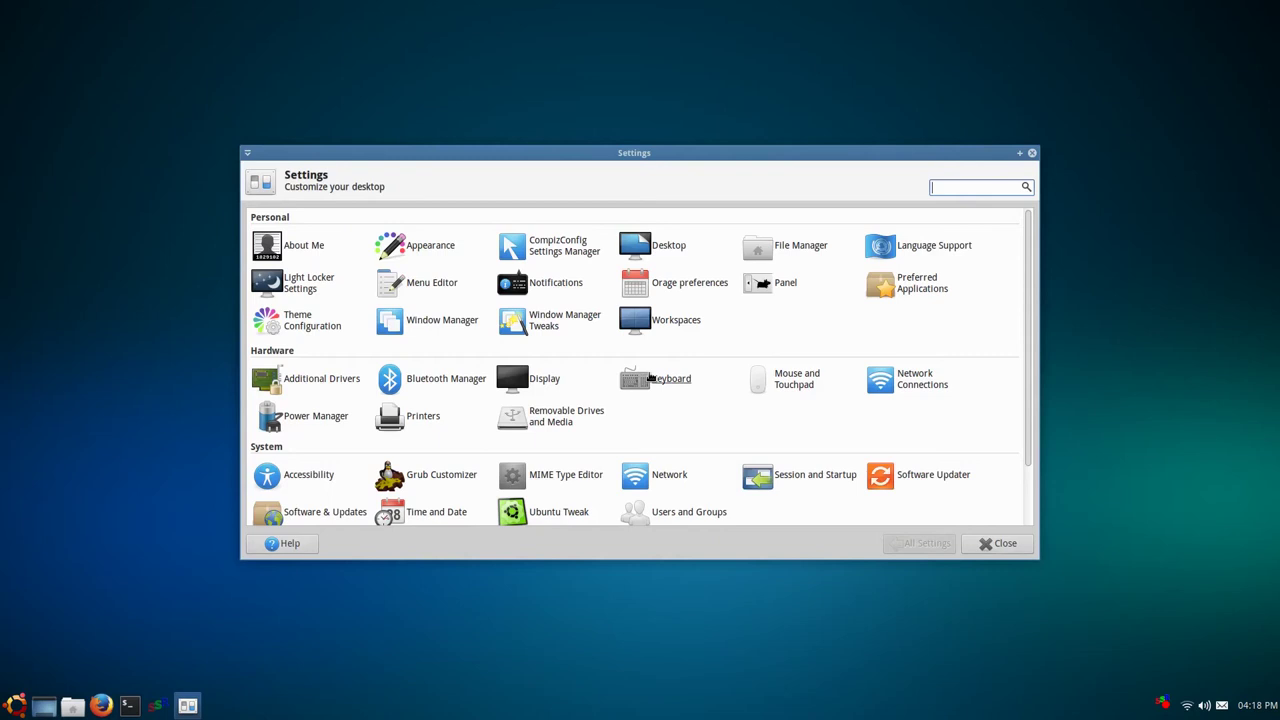
{"action": "left_click", "coordinate": [652, 376]}
{"action": "left_click", "coordinate": [321, 219]}
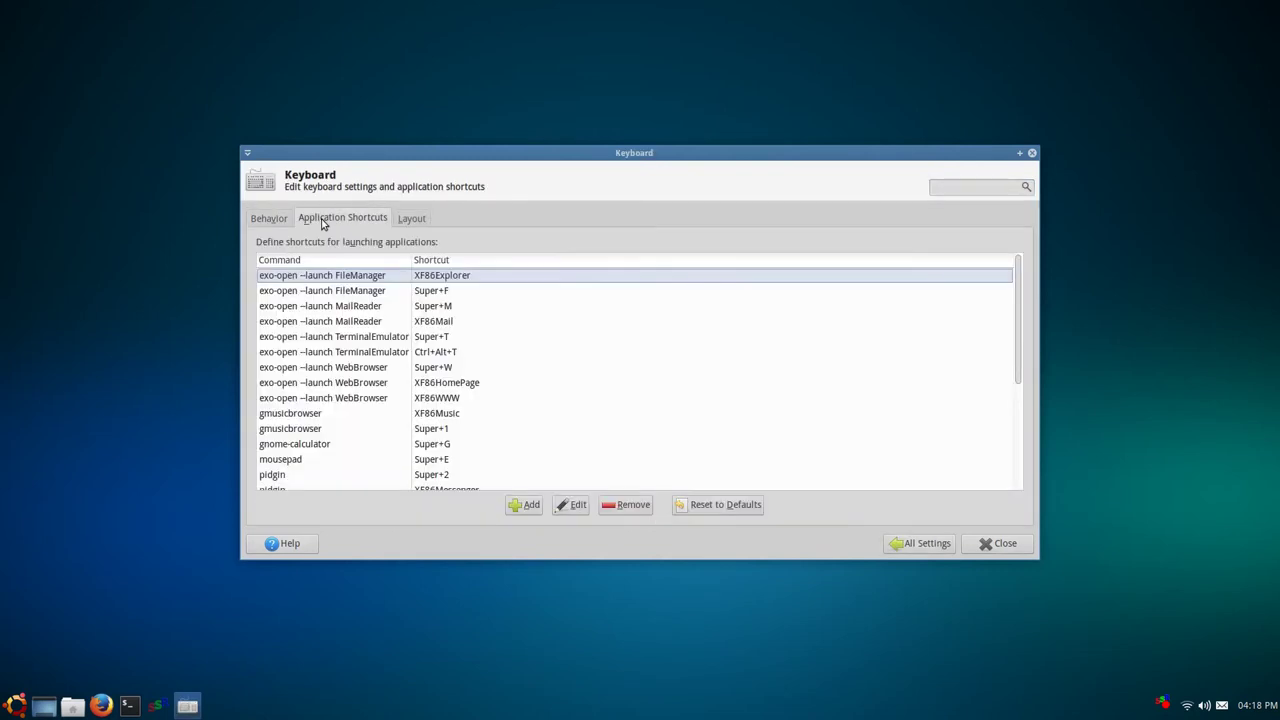
{"action": "left_click", "coordinate": [918, 543]}
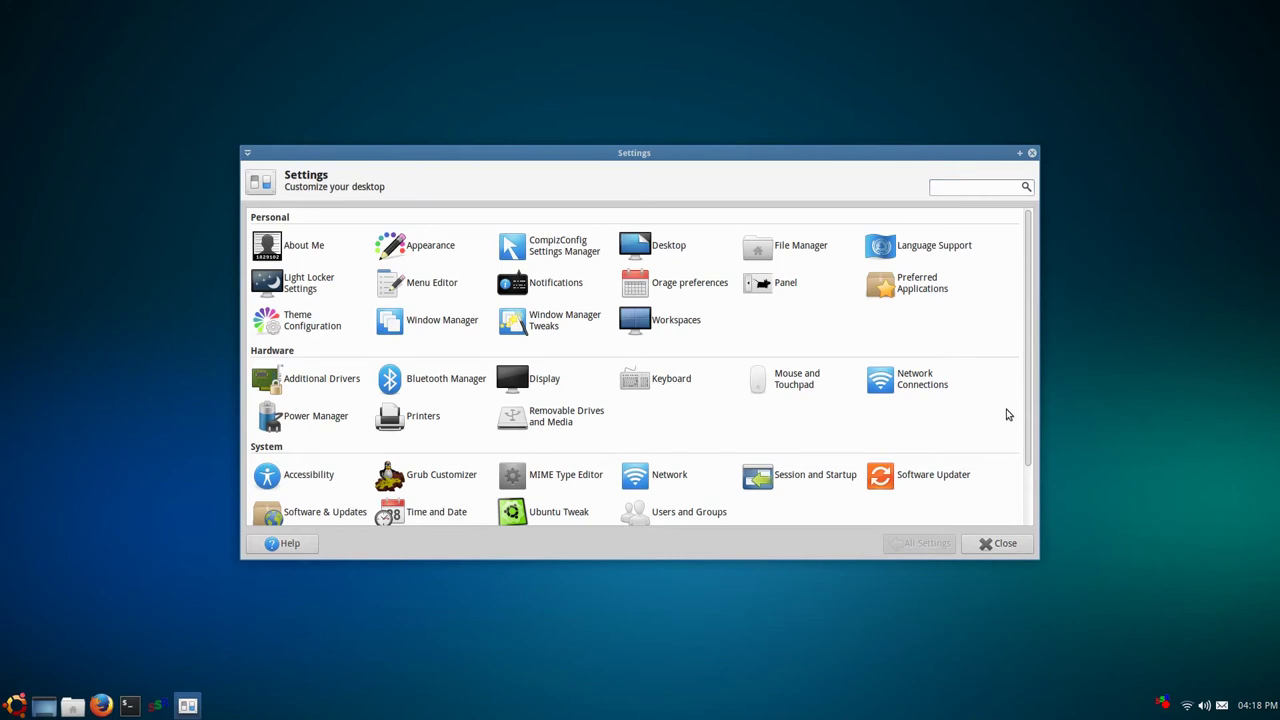
- View the panel's display settings and leave them for the settings overview
{"action": "left_click", "coordinate": [761, 293]}
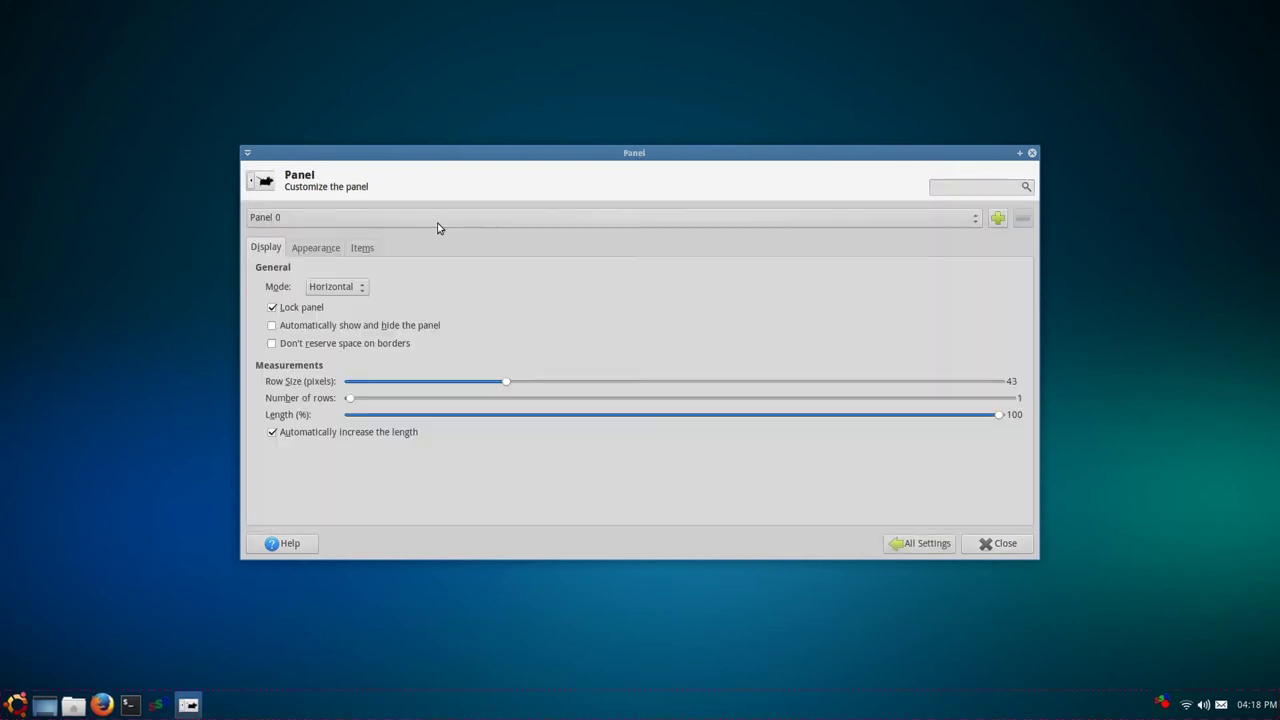
{"action": "left_click", "coordinate": [920, 543]}
{"action": "left_click", "coordinate": [509, 345]}
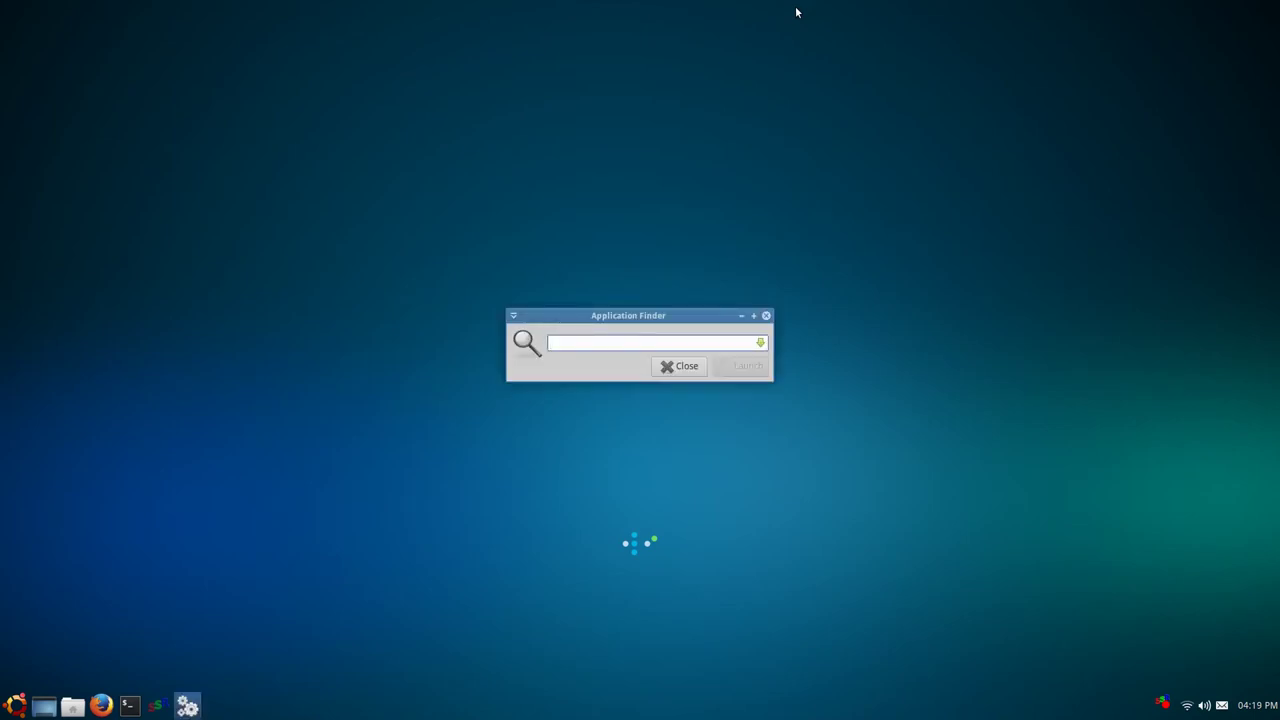
{"action": "type", "text": "pane"}
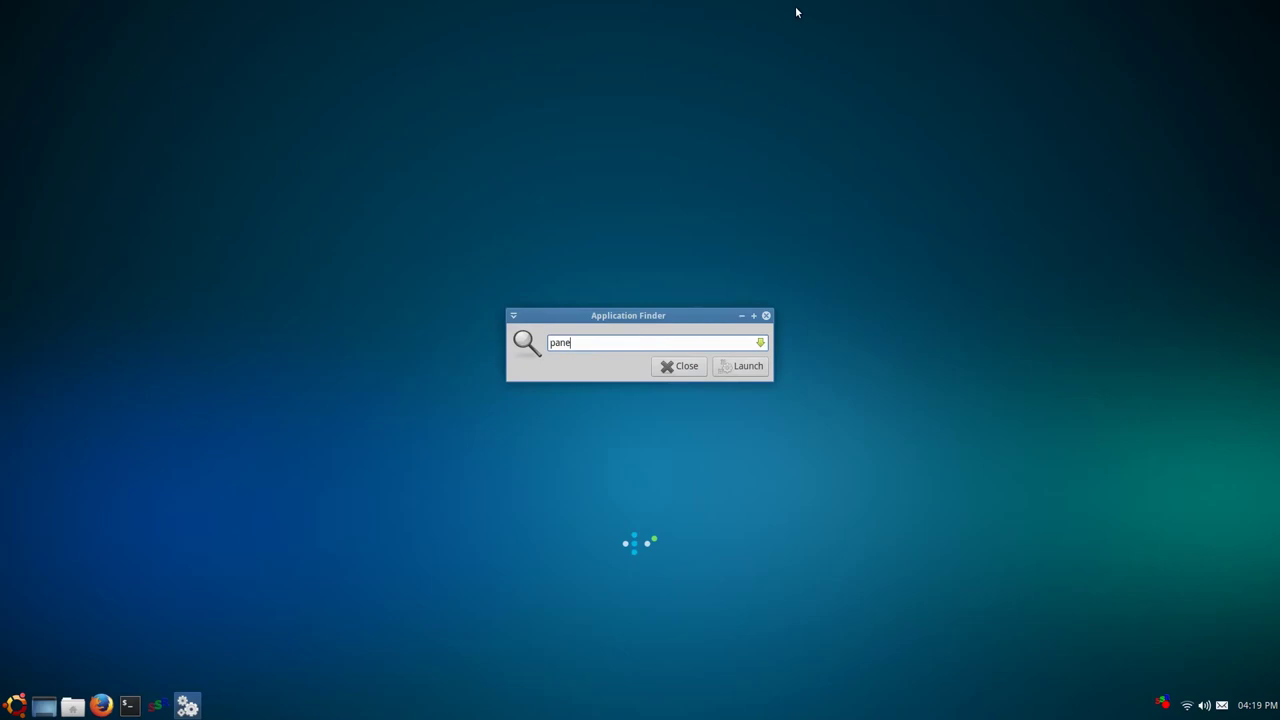
{"action": "key", "text": "BackSpace"}
{"action": "key", "text": "BackSpace"}
{"action": "key", "text": "BackSpace"}
{"action": "key", "text": "BackSpace"}
{"action": "key", "text": "Escape"}
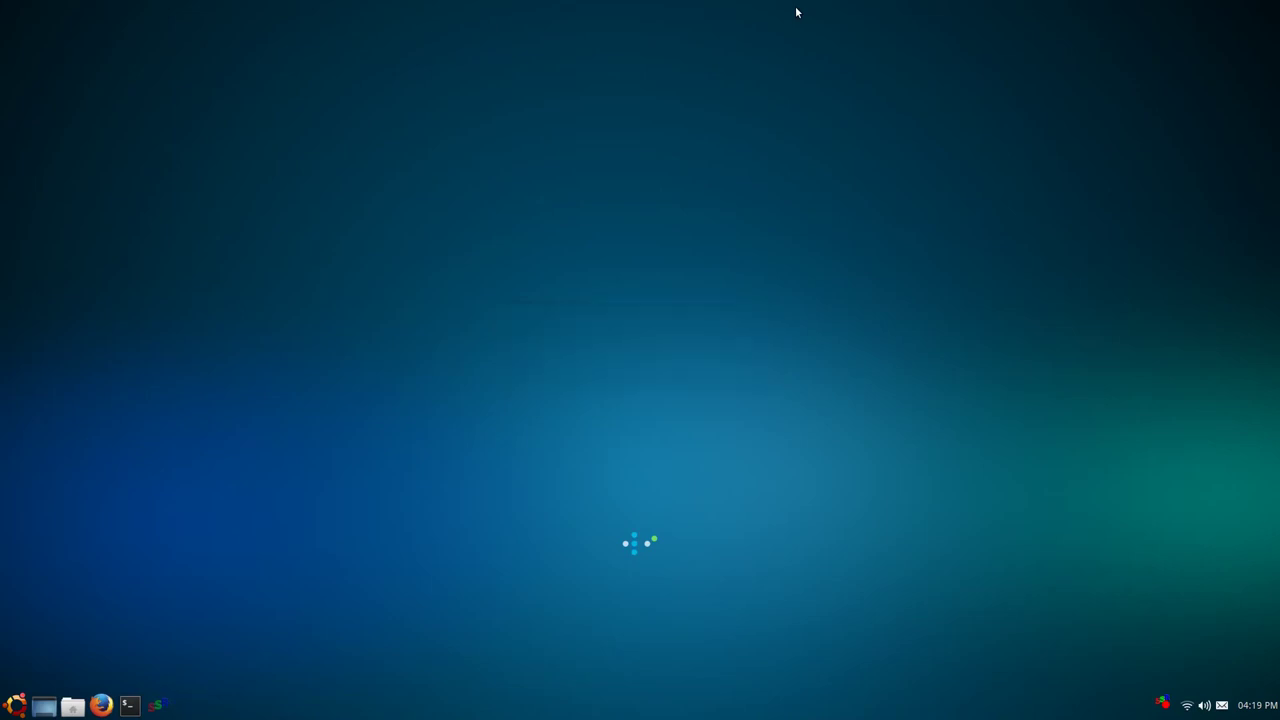
{"action": "key", "text": "alt+F2"}
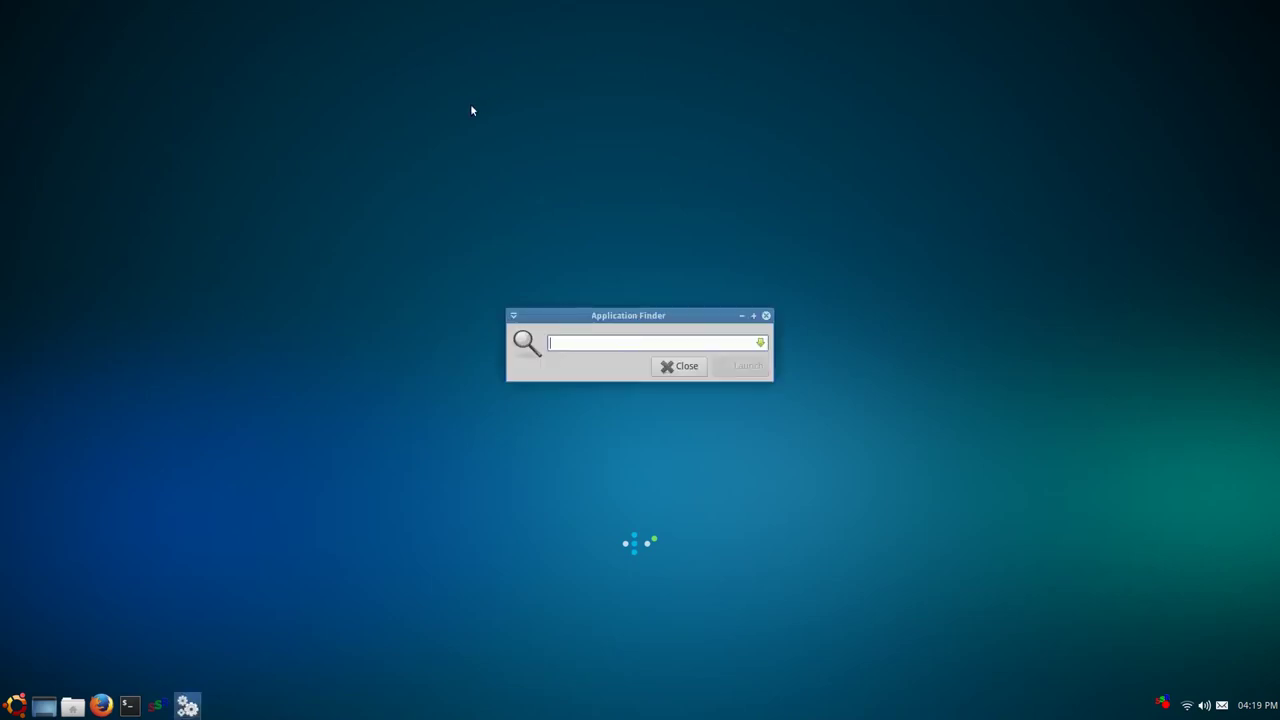
{"action": "key", "text": "Escape"}
{"action": "right_click", "coordinate": [471, 105]}
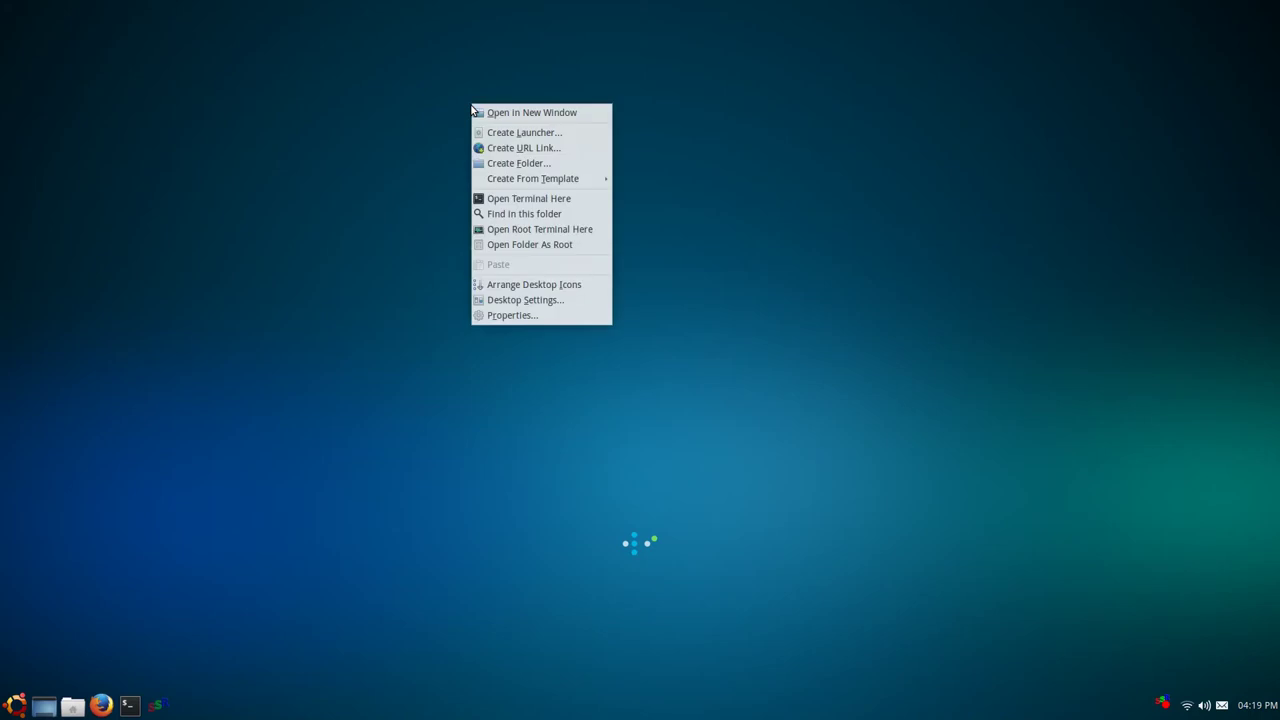
{"action": "left_click", "coordinate": [448, 114]}
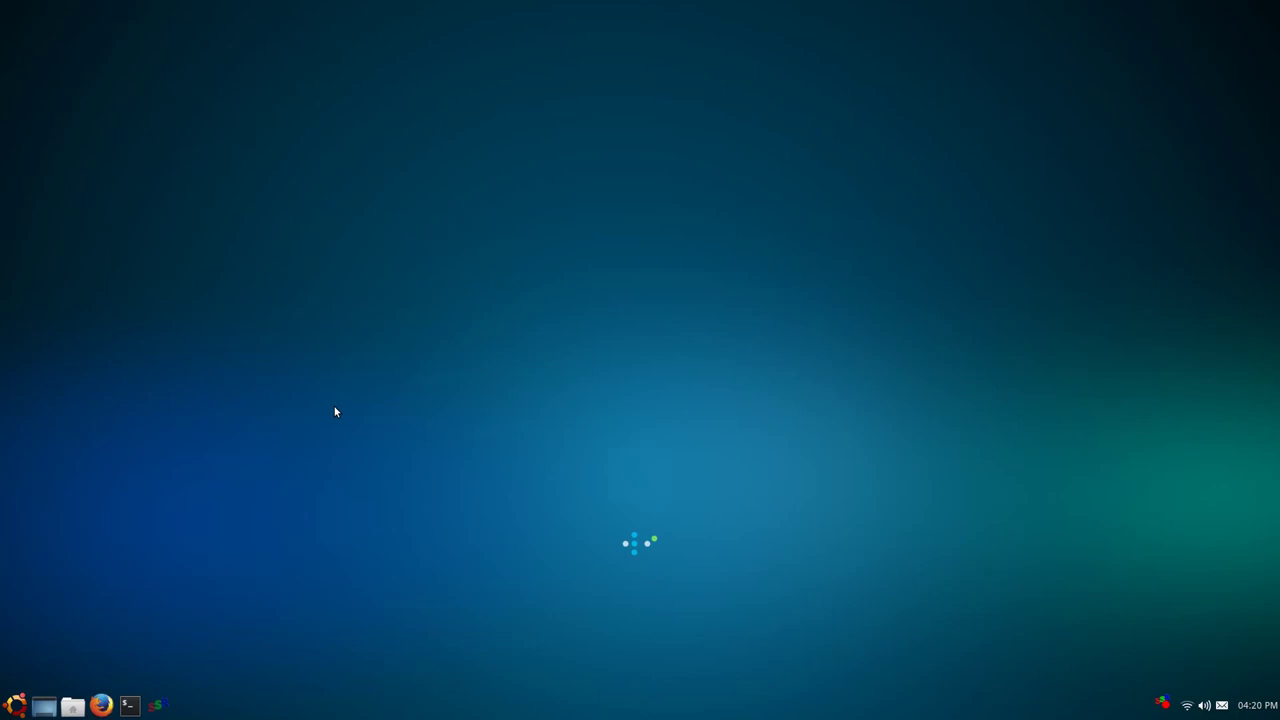
- Open the Compiz Commands text file from the Documents folder and close the file manager
{"action": "left_click", "coordinate": [72, 706]}
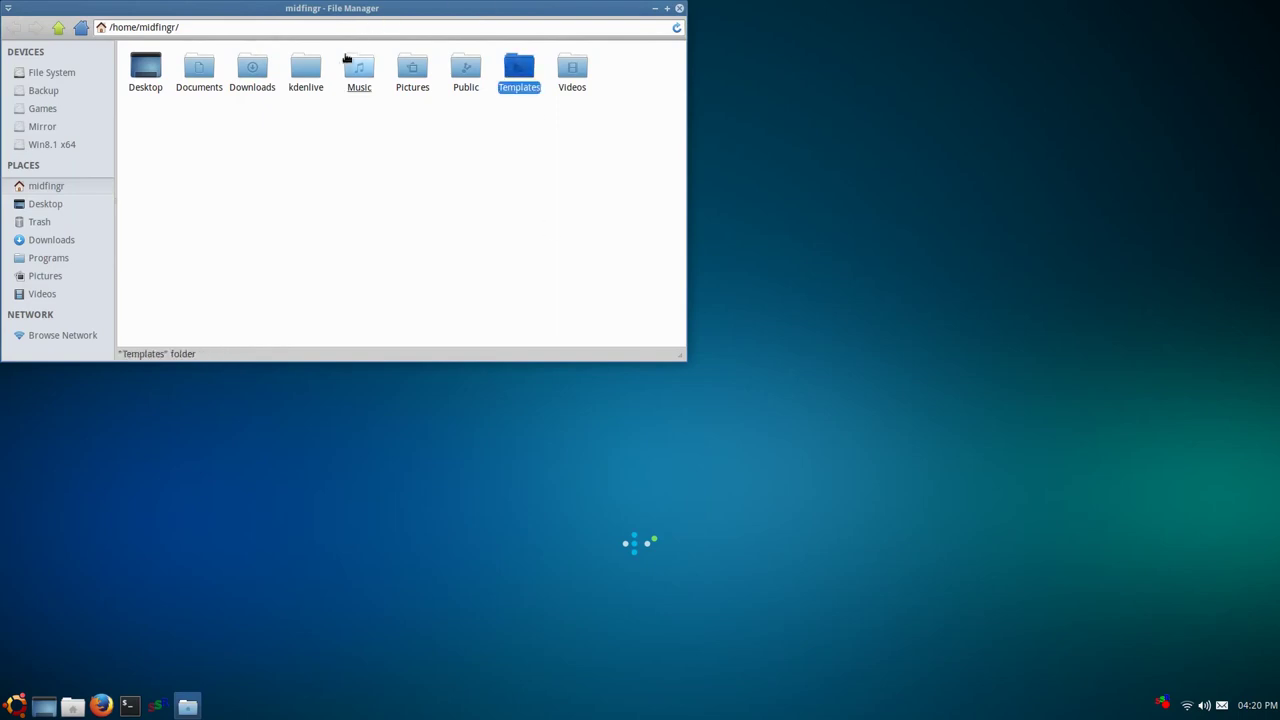
{"action": "left_click", "coordinate": [199, 70]}
{"action": "double_click", "coordinate": [199, 70]}
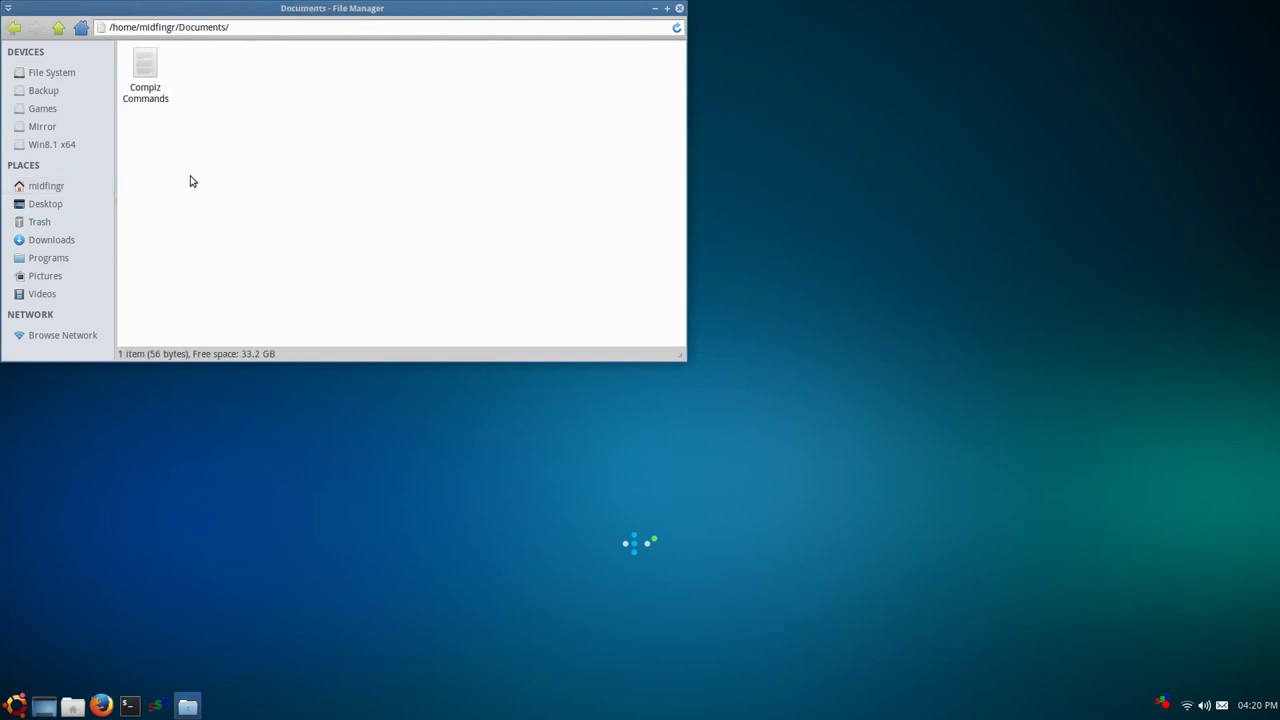
{"action": "double_click", "coordinate": [145, 98]}
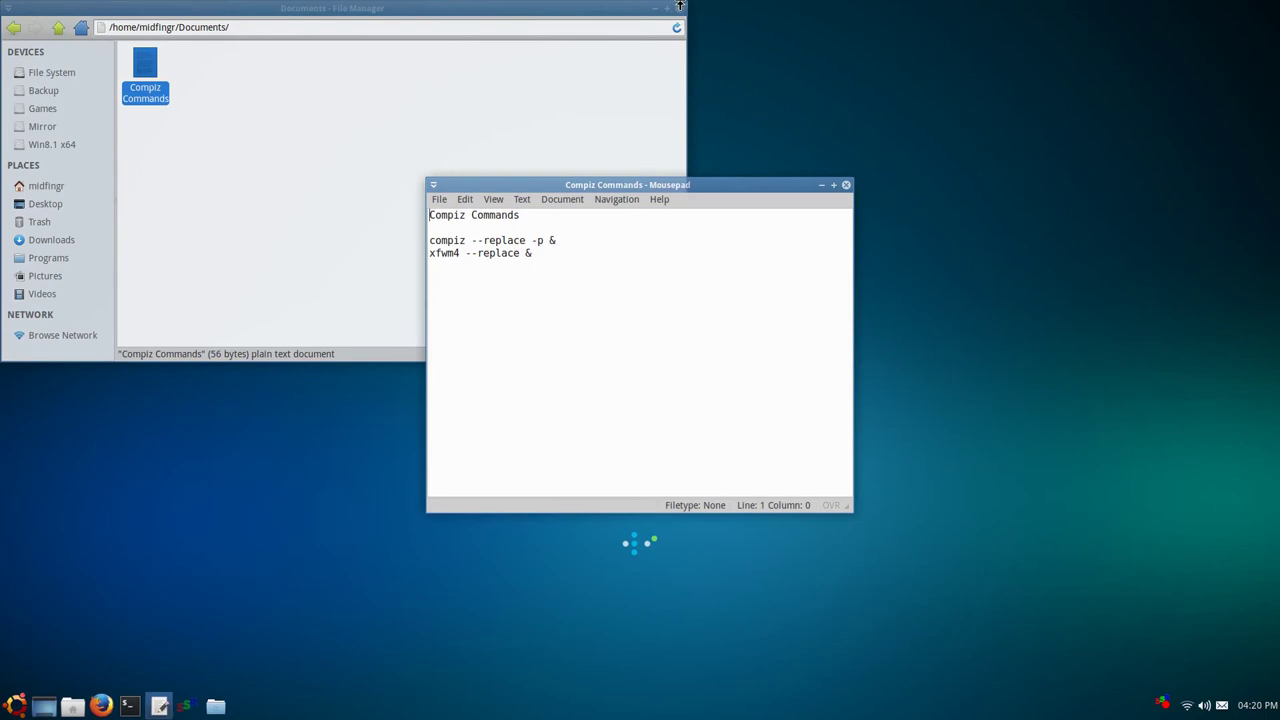
{"action": "left_click", "coordinate": [680, 7]}
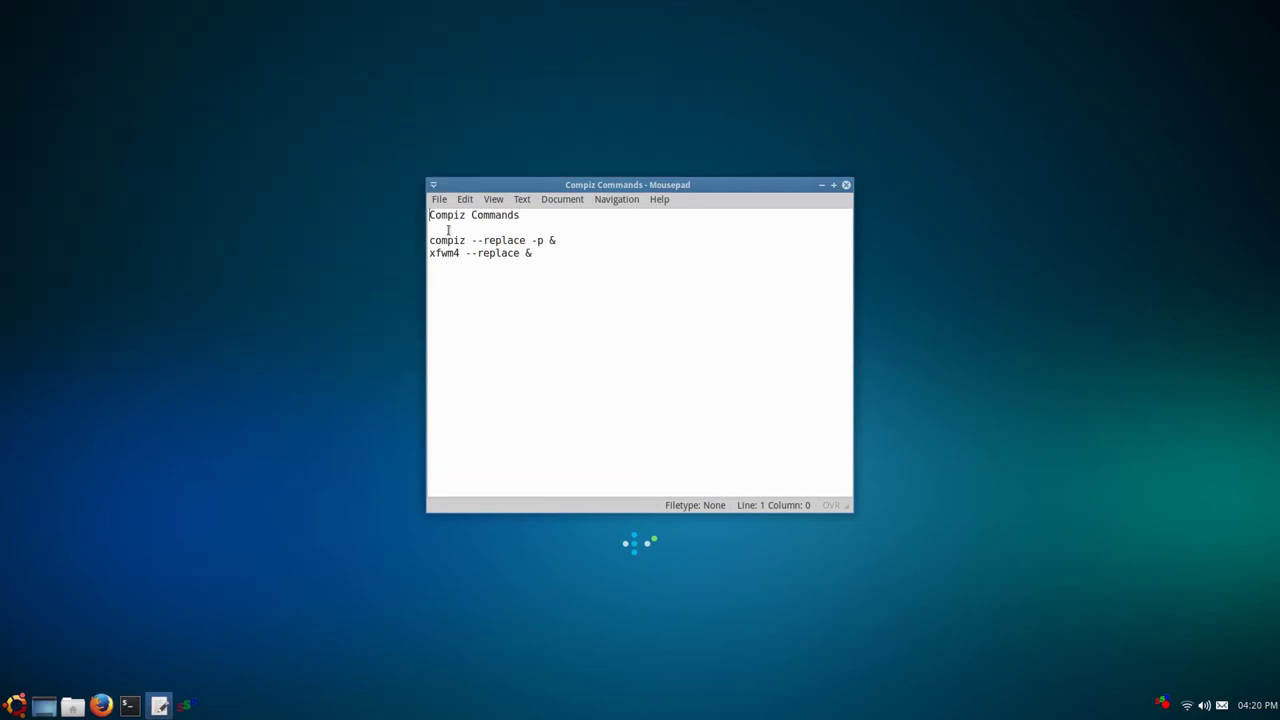
- Run the compiz --replace -p & command from the text file in a terminal, and close the terminal
{"action": "left_click_drag", "start_coordinate": [430, 240], "coordinate": [556, 241]}
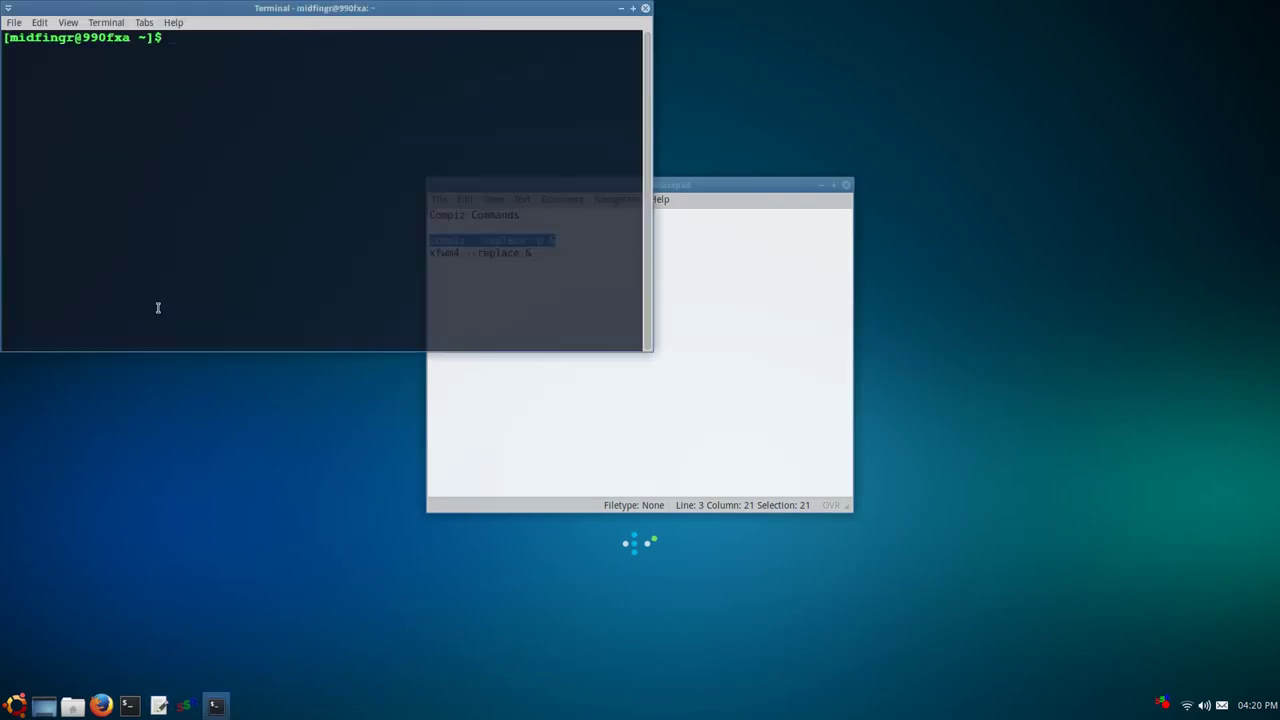
{"action": "middle_click", "coordinate": [157, 307]}
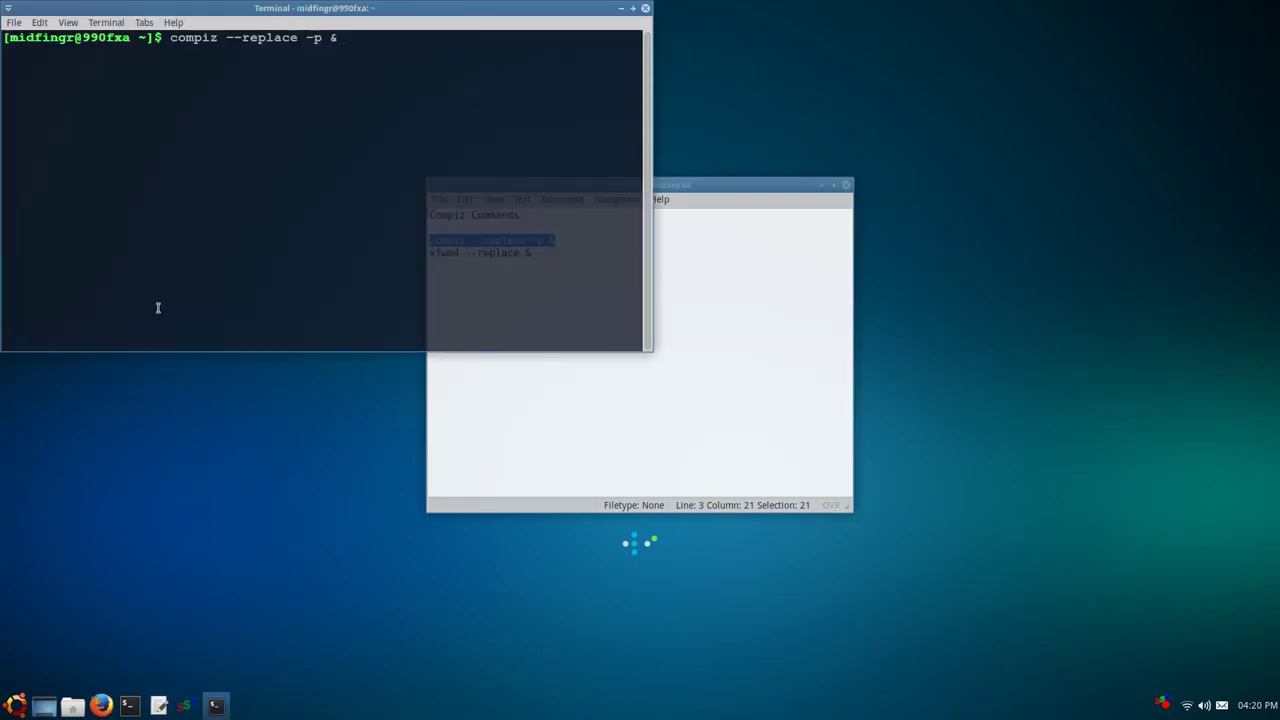
{"action": "key", "text": "Return"}
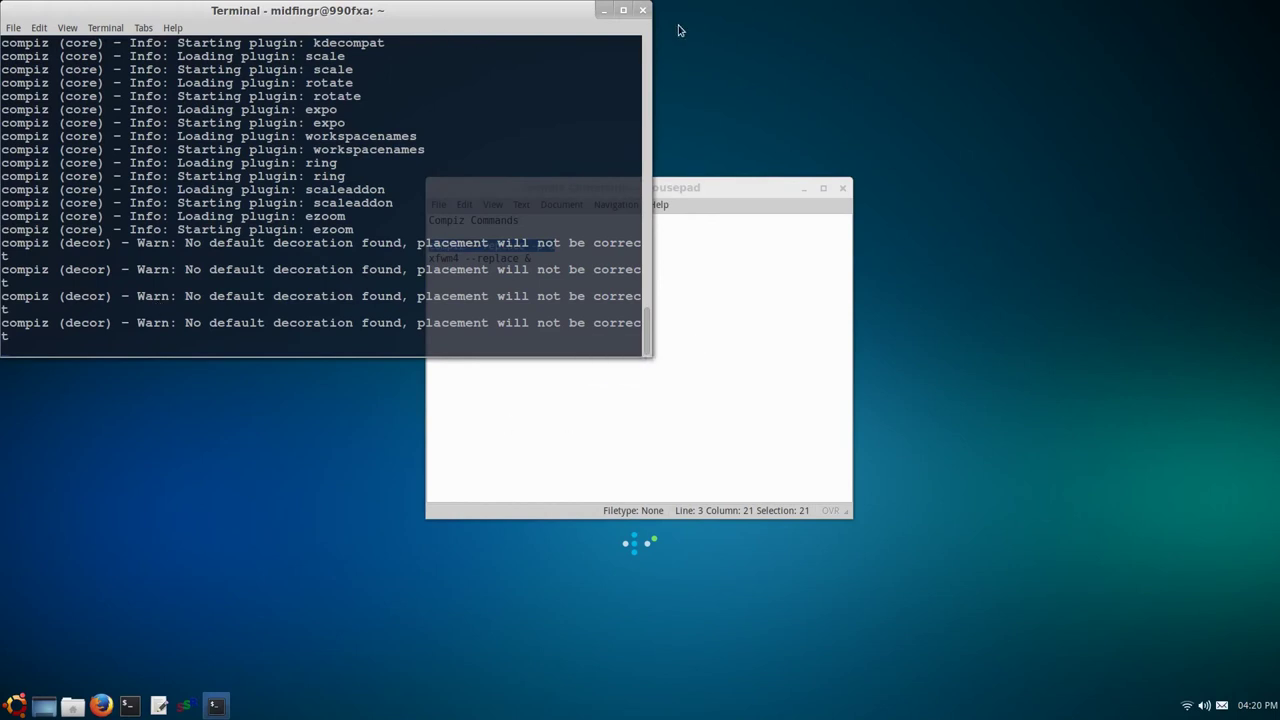
{"action": "left_click", "coordinate": [643, 10]}
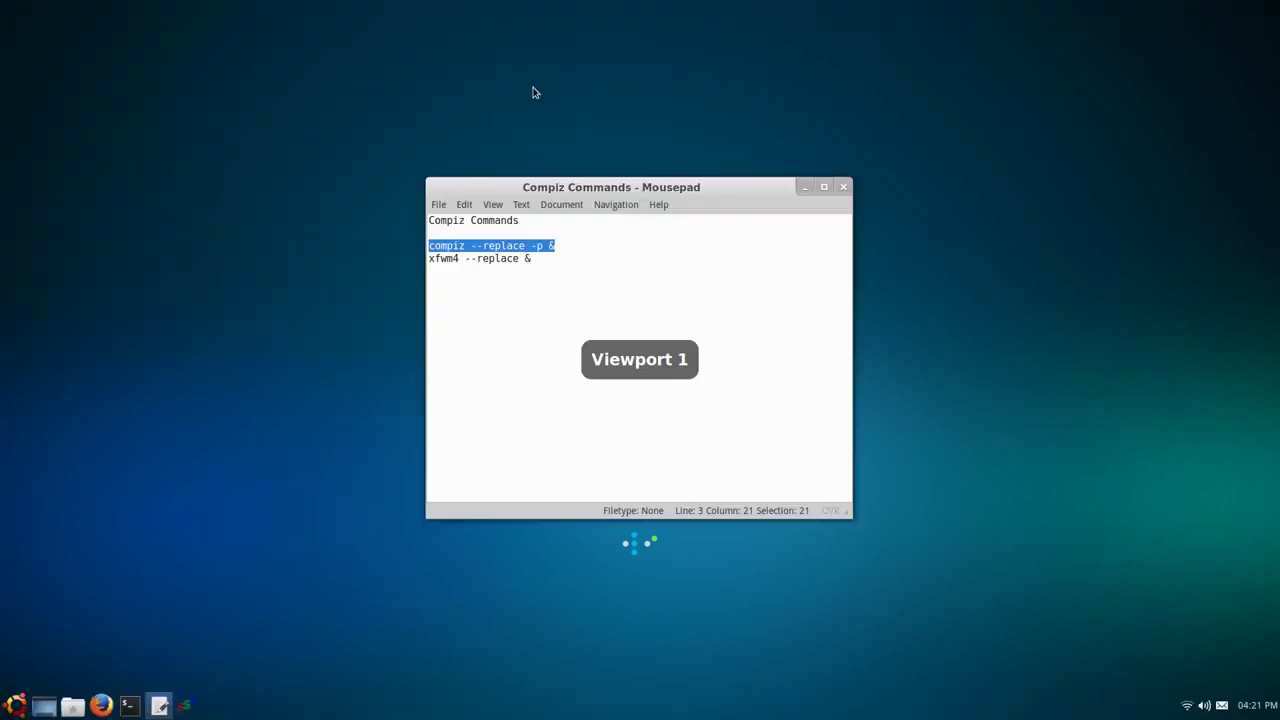
- Move the Compiz Commands window toward the desktop's upper-left area, and switch to the adjacent workspace and back
{"action": "left_click_drag", "start_coordinate": [620, 186], "coordinate": [475, 141]}
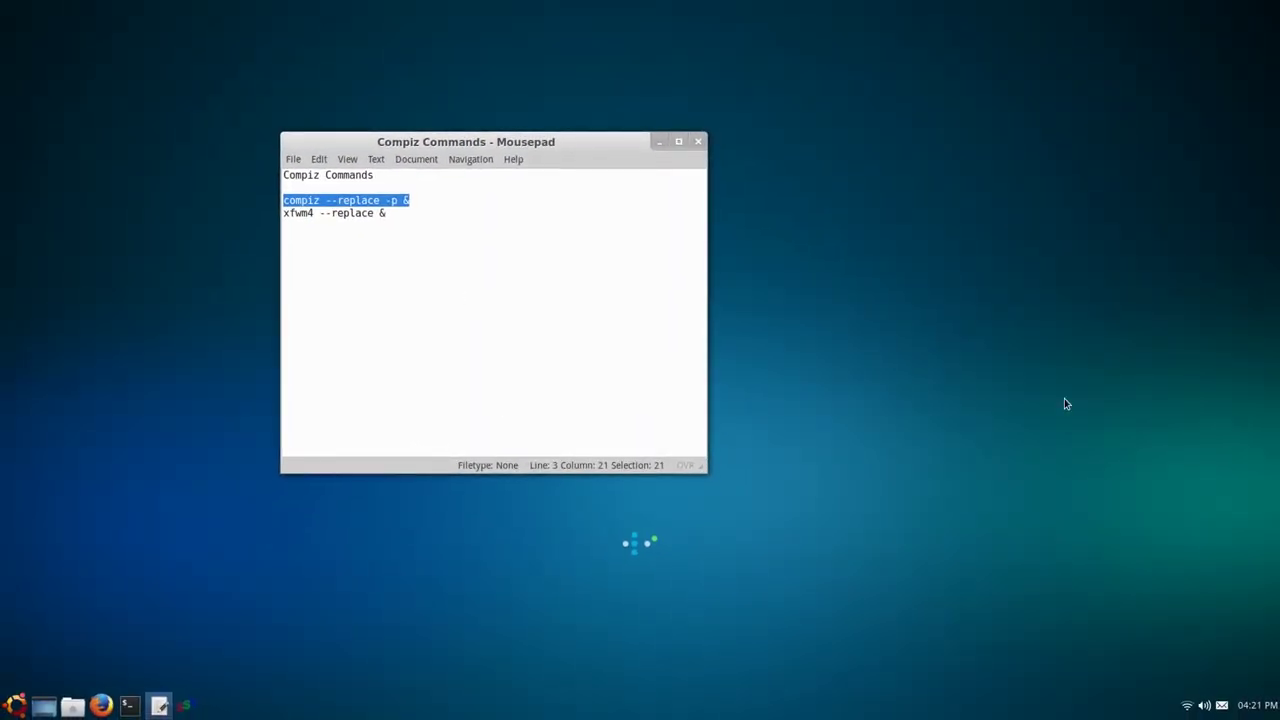
{"action": "key", "text": "ctrl+alt+Right"}
{"action": "key", "text": "ctrl+alt+Left"}
- Open the file manager and Firefox, display all open windows in an overview, and bring Firefox to the front
{"action": "left_click", "coordinate": [72, 706]}
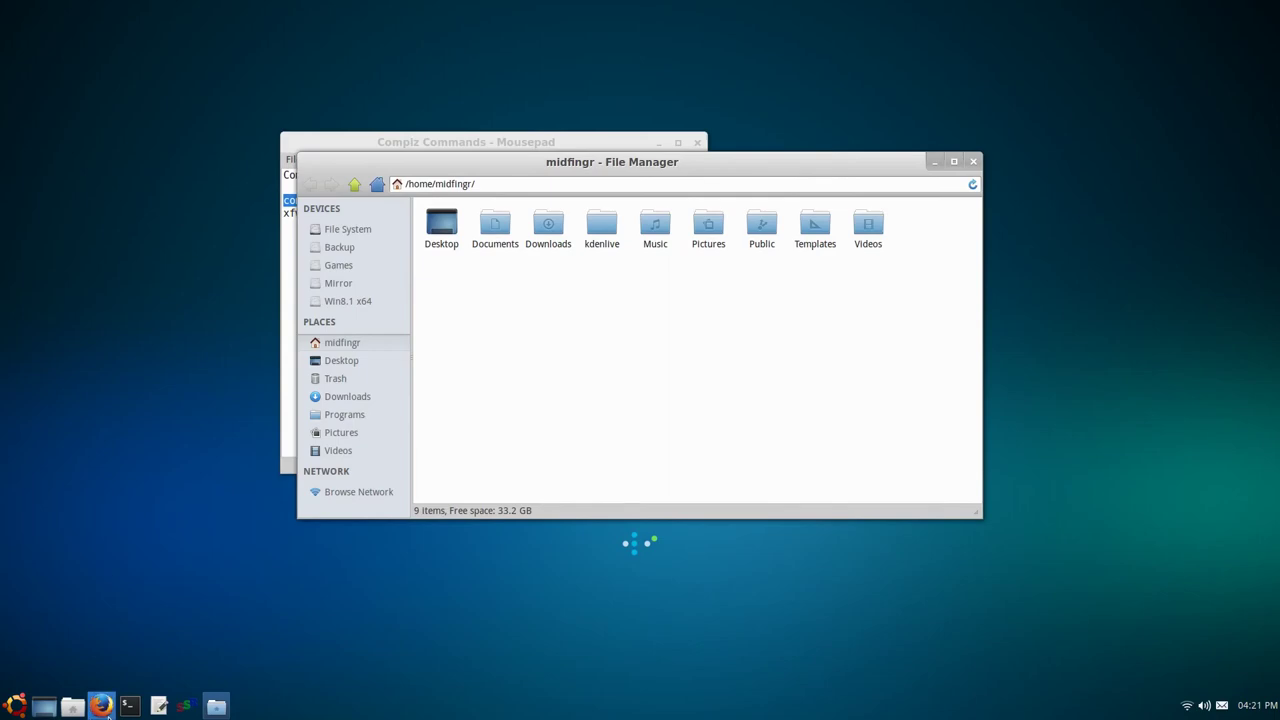
{"action": "left_click", "coordinate": [103, 706]}
{"action": "key", "text": "shift+alt+Up"}
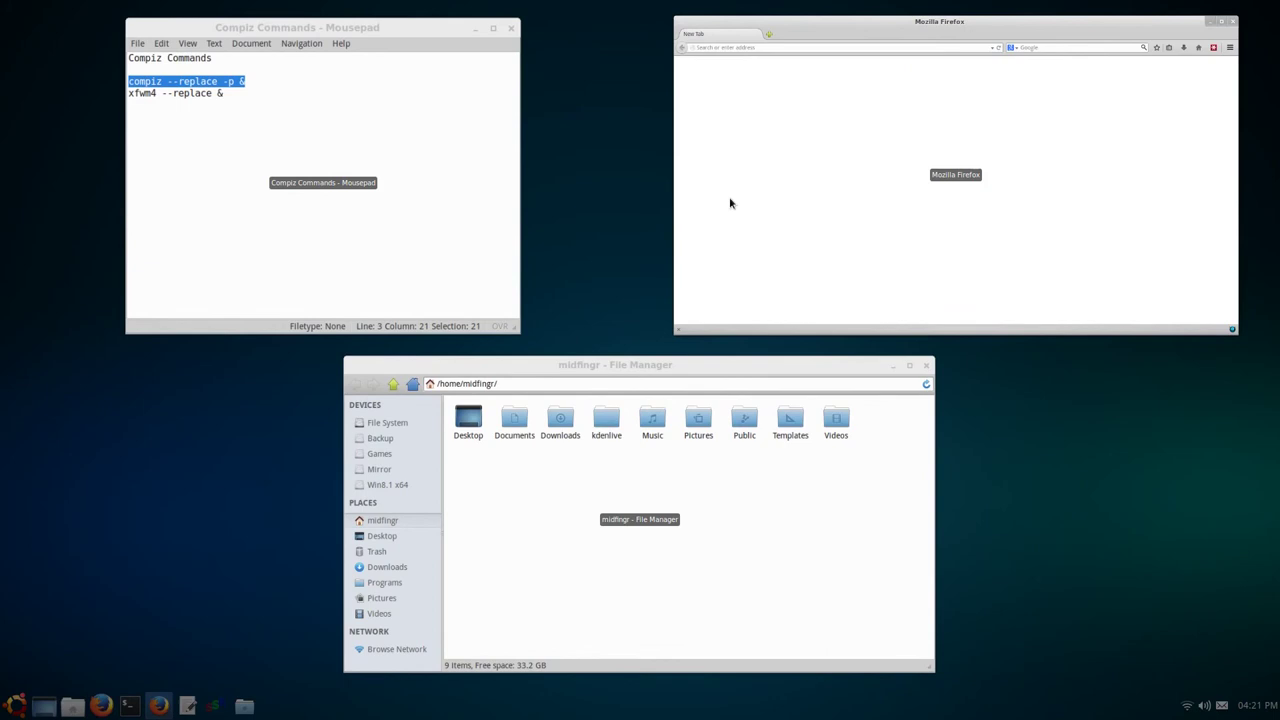
{"action": "left_click", "coordinate": [894, 185]}
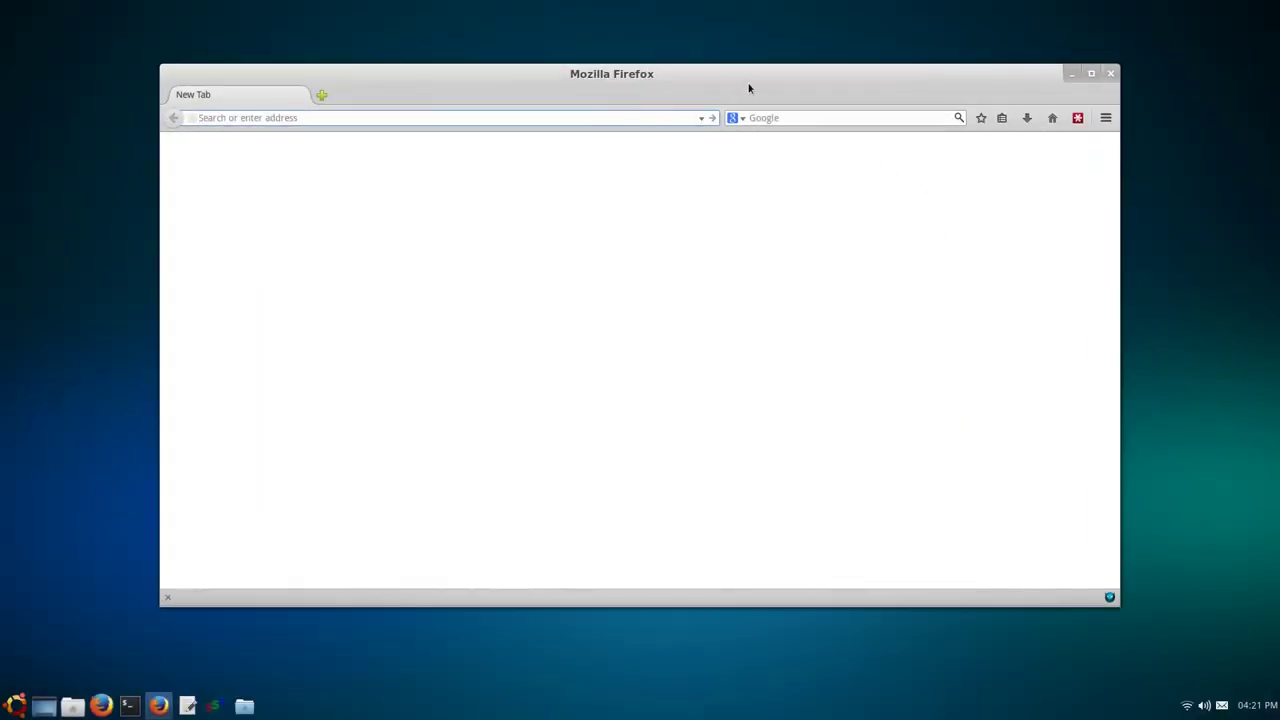
- Move the Firefox window slightly down and left, and close both Firefox and the file manager
{"action": "left_click_drag", "start_coordinate": [721, 66], "coordinate": [670, 85]}
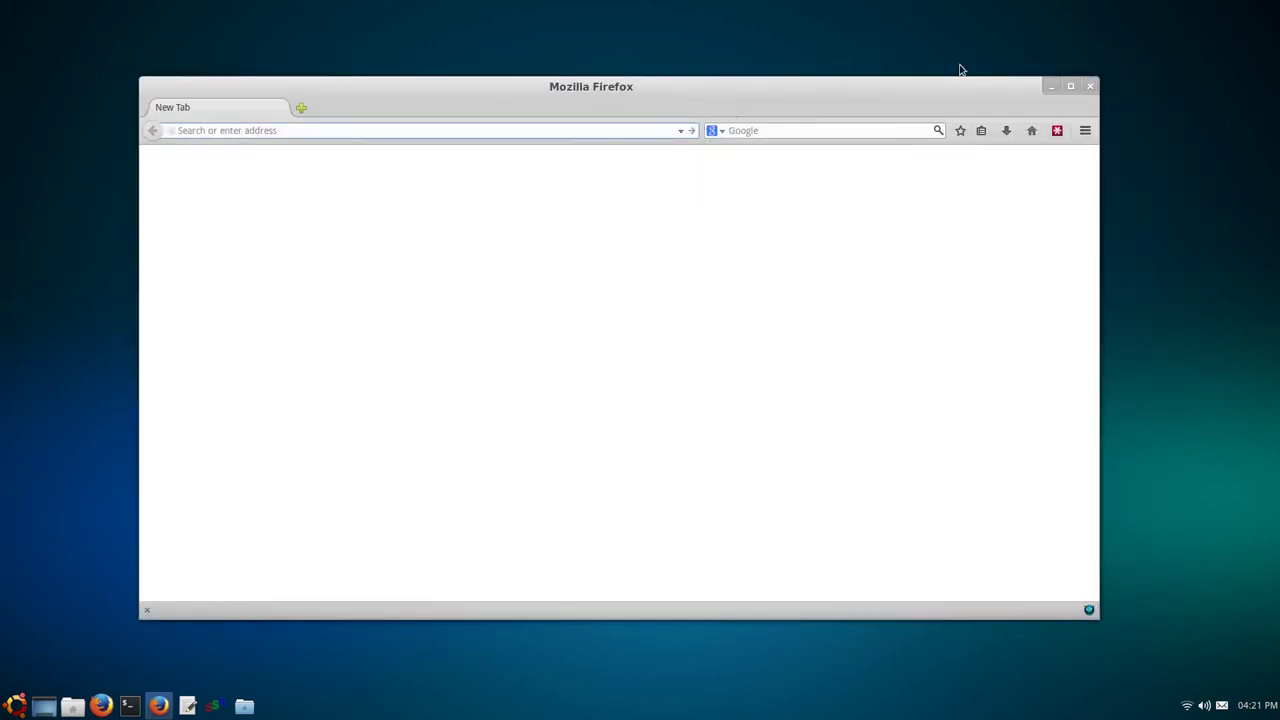
{"action": "left_click", "coordinate": [1090, 87]}
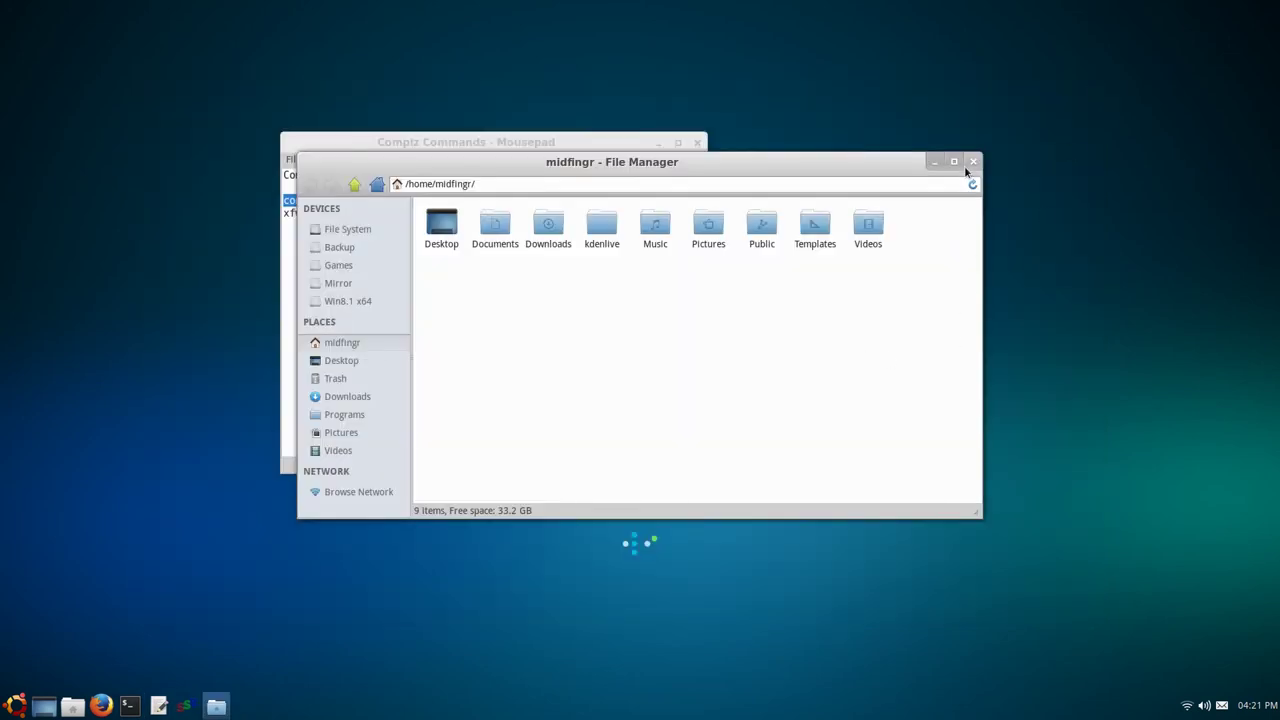
{"action": "left_click", "coordinate": [973, 162]}
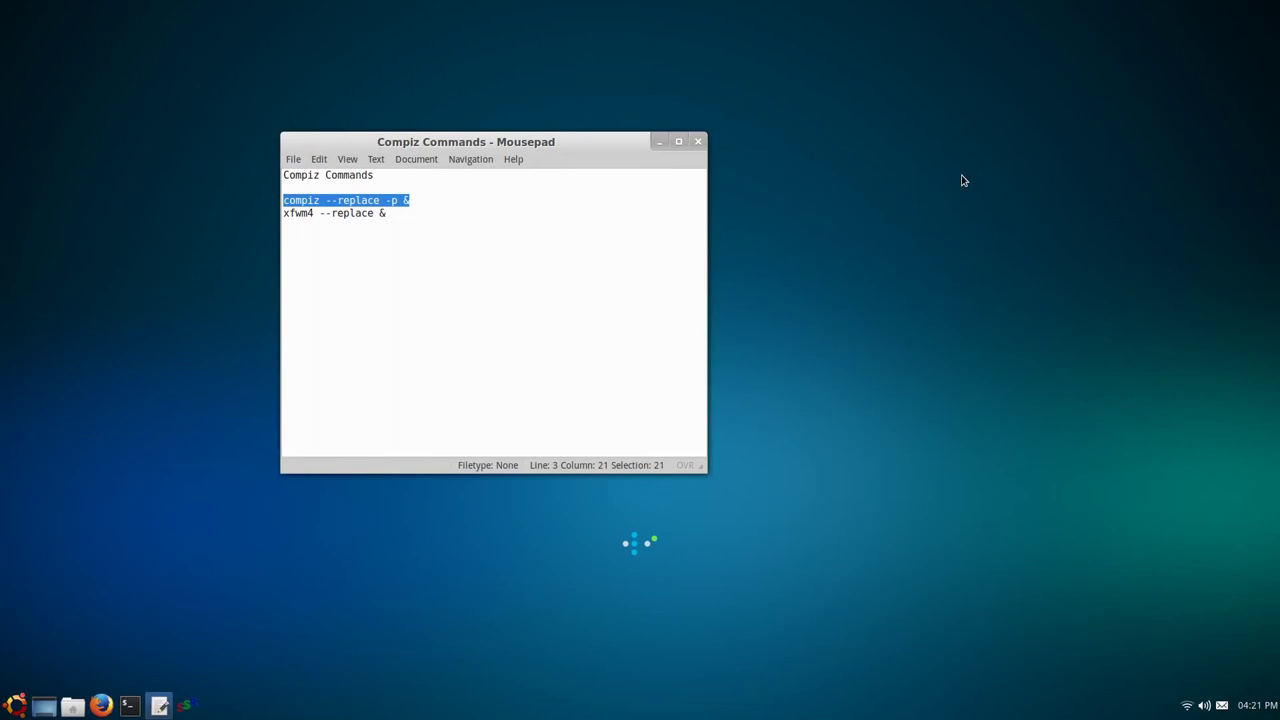
- Copy the xfwm4 --replace & line from the Compiz Commands text file
{"action": "left_click", "coordinate": [479, 204]}
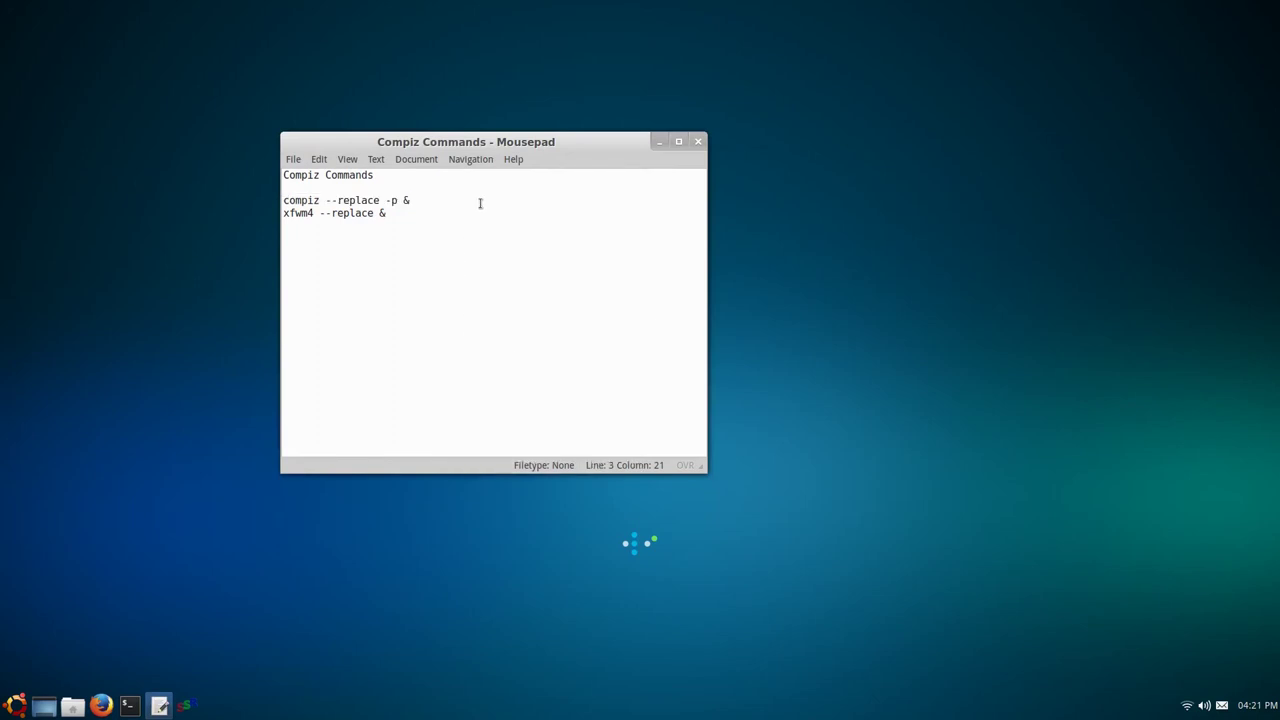
{"action": "left_click", "coordinate": [289, 214]}
{"action": "double_click", "coordinate": [291, 214]}
{"action": "left_click_drag", "start_coordinate": [291, 214], "coordinate": [387, 214]}
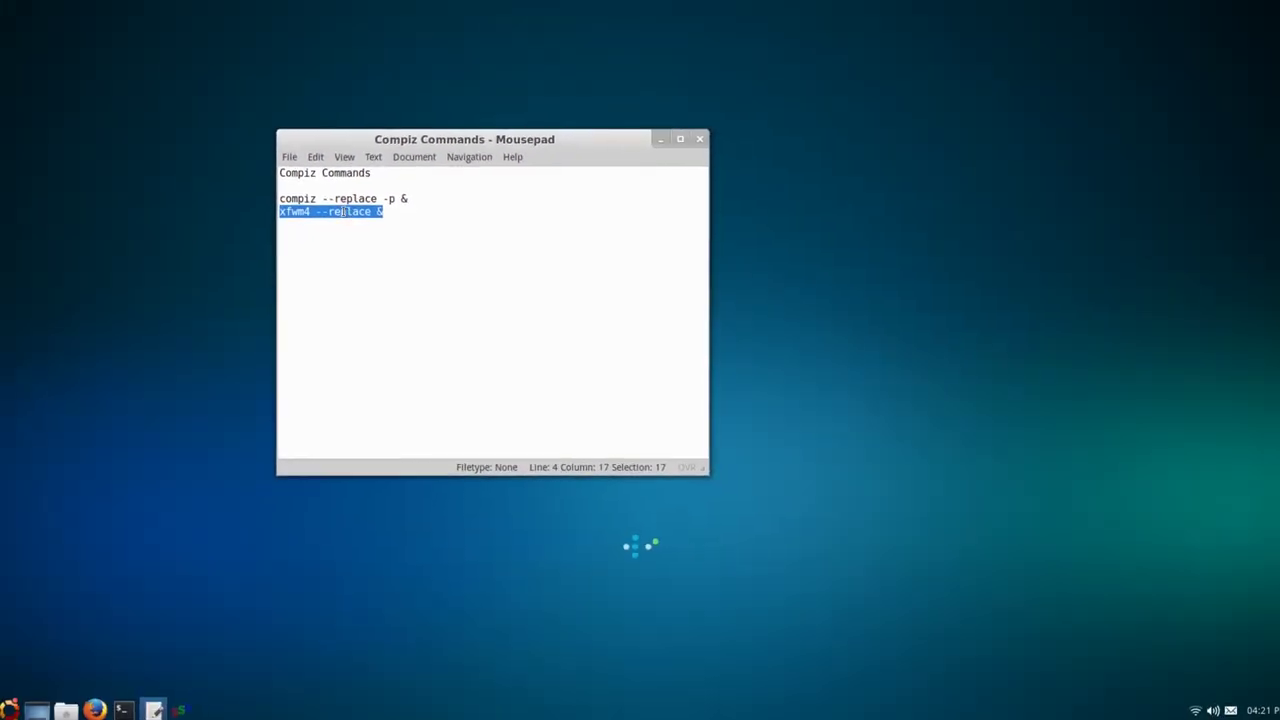
{"action": "right_click", "coordinate": [345, 216]}
{"action": "left_click", "coordinate": [368, 268]}
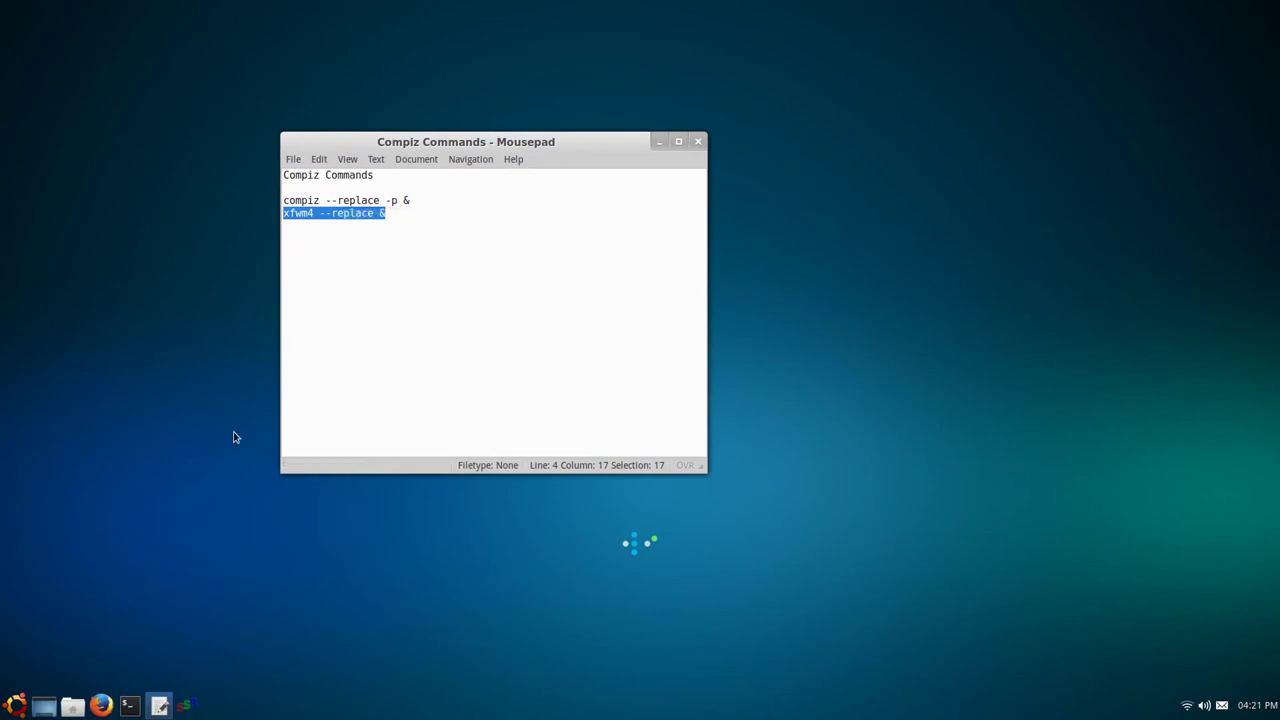
- Run the copied xfwm4 --replace & command in a new terminal, and close the terminal and the text file
{"action": "left_click", "coordinate": [141, 709]}
{"action": "right_click", "coordinate": [591, 308]}
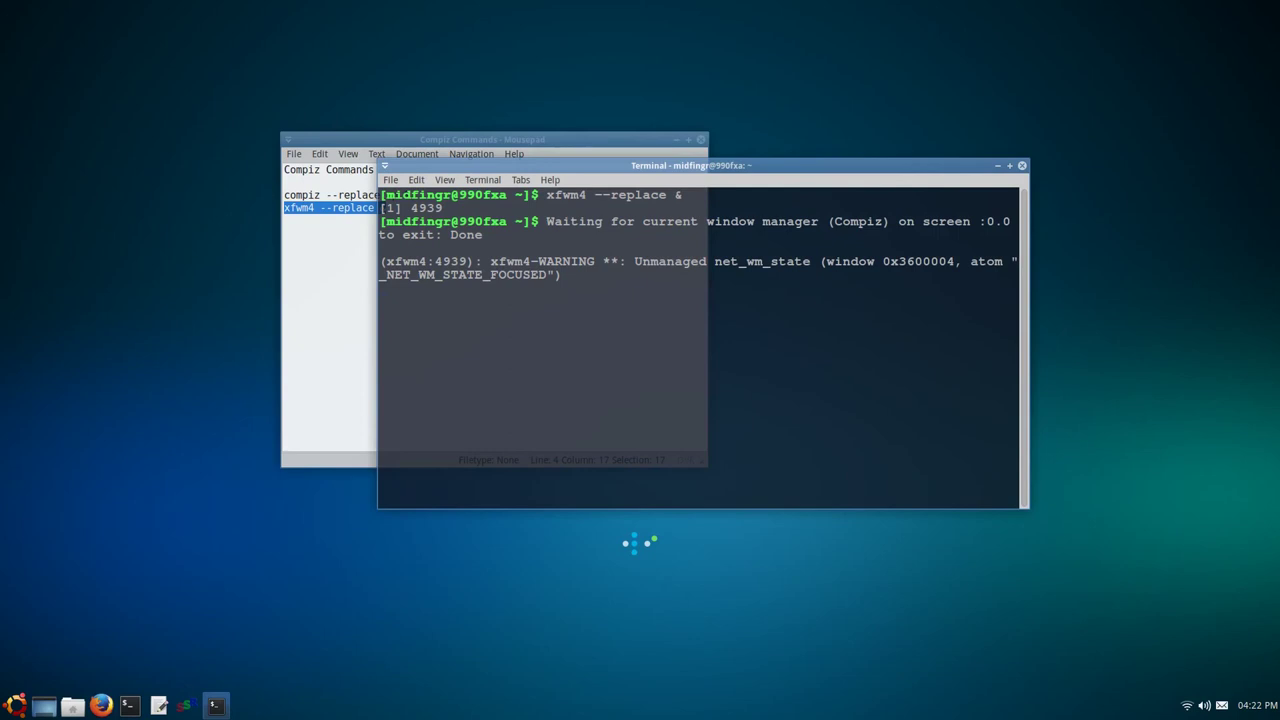
{"action": "left_click", "coordinate": [1022, 165]}
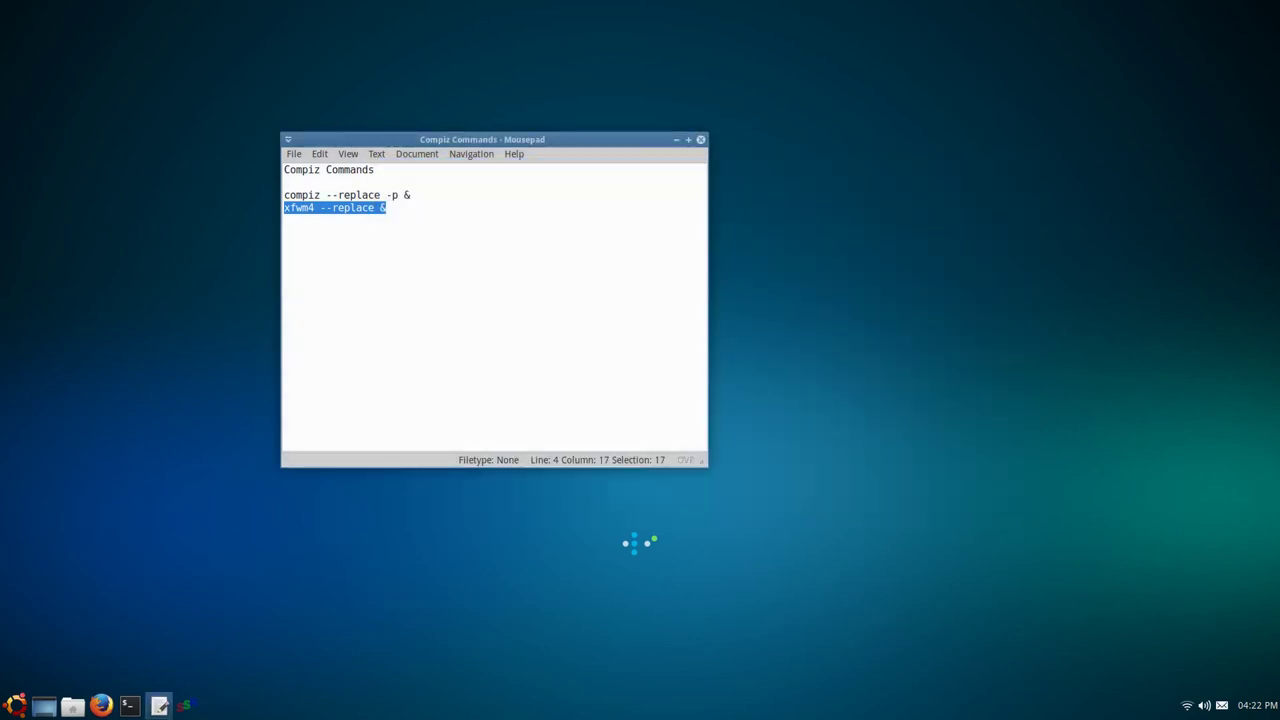
{"action": "left_click", "coordinate": [514, 257]}
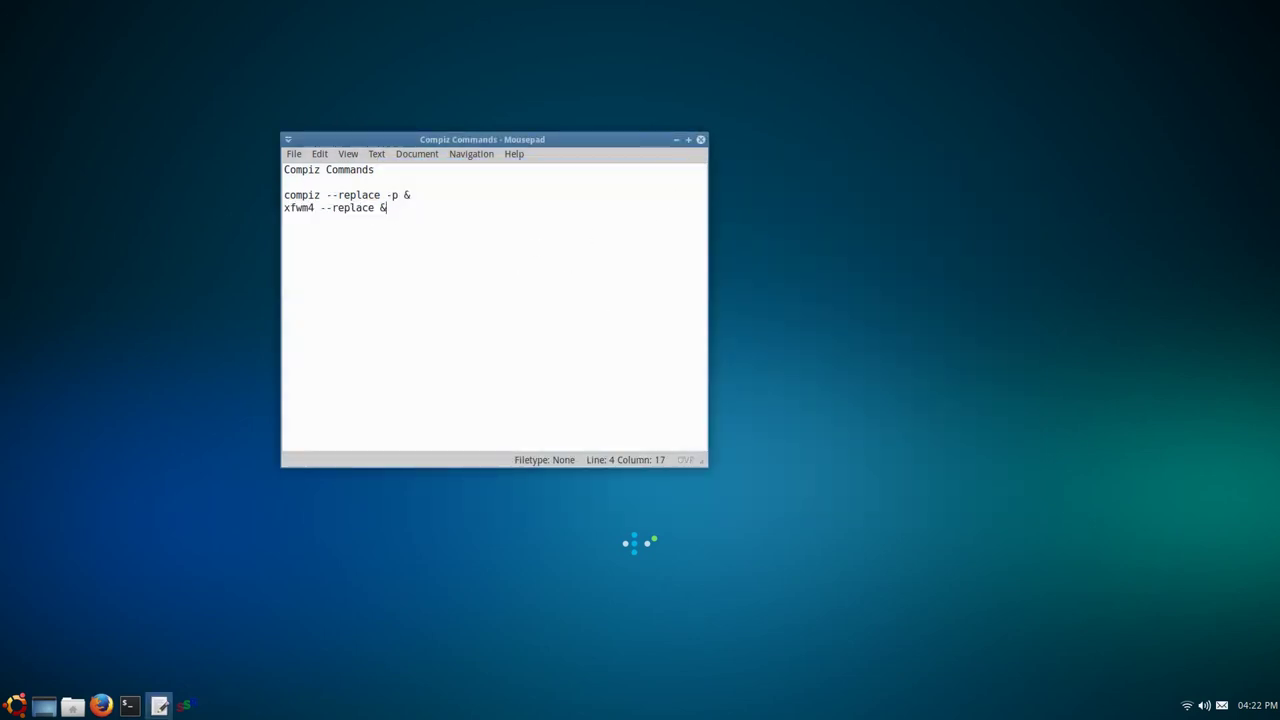
{"action": "left_click", "coordinate": [700, 139]}
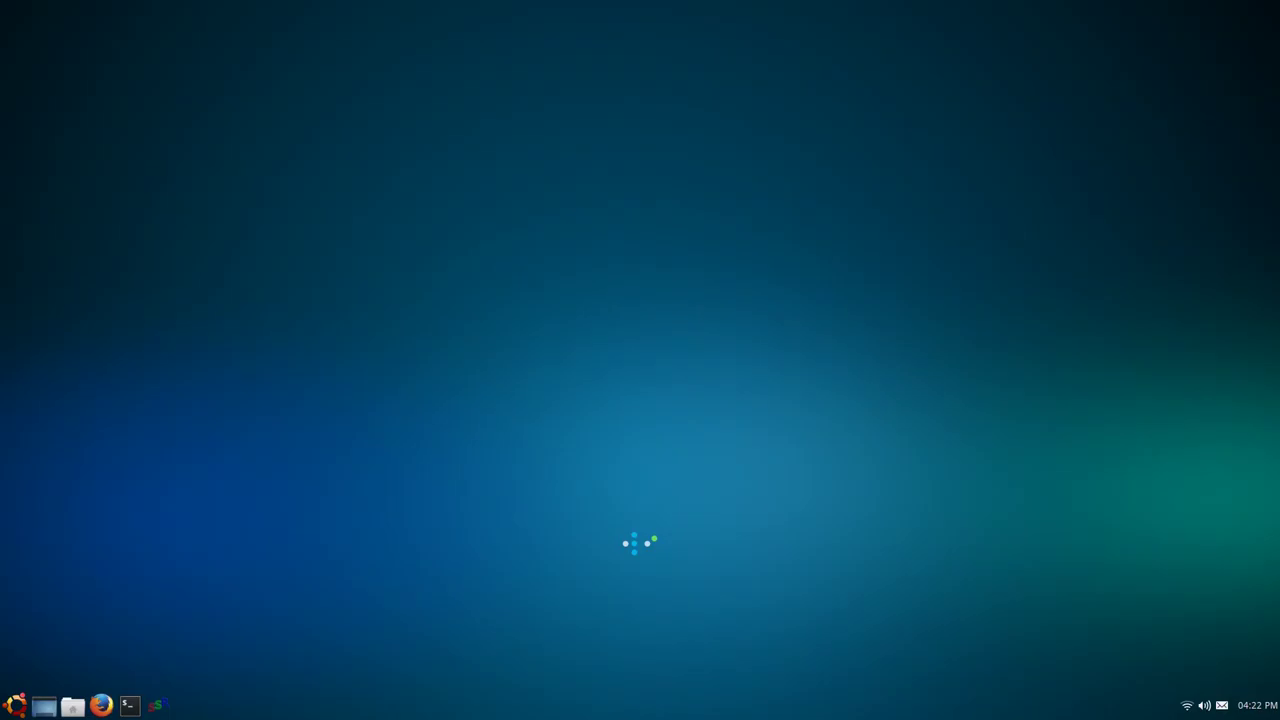
- View the desktop's background, menu and icon settings, close them, and look at the sound indicator's options
{"action": "right_click", "coordinate": [514, 285]}
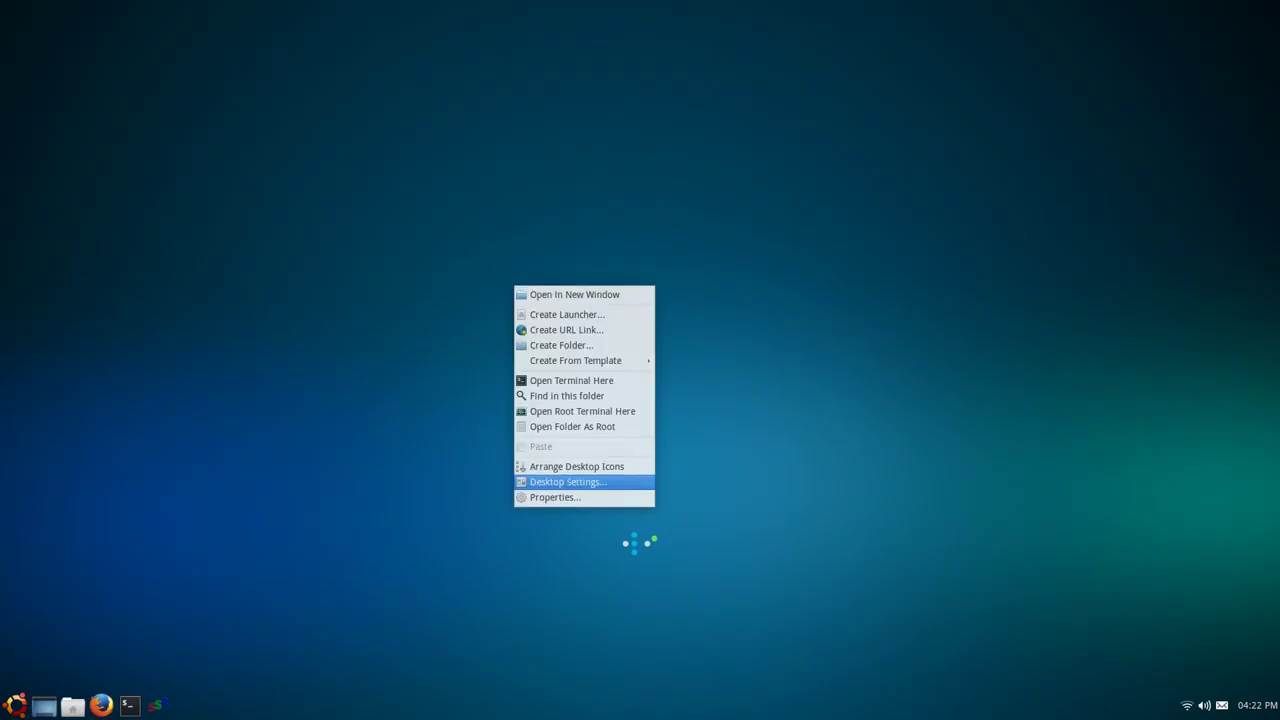
{"action": "key", "text": "Return"}
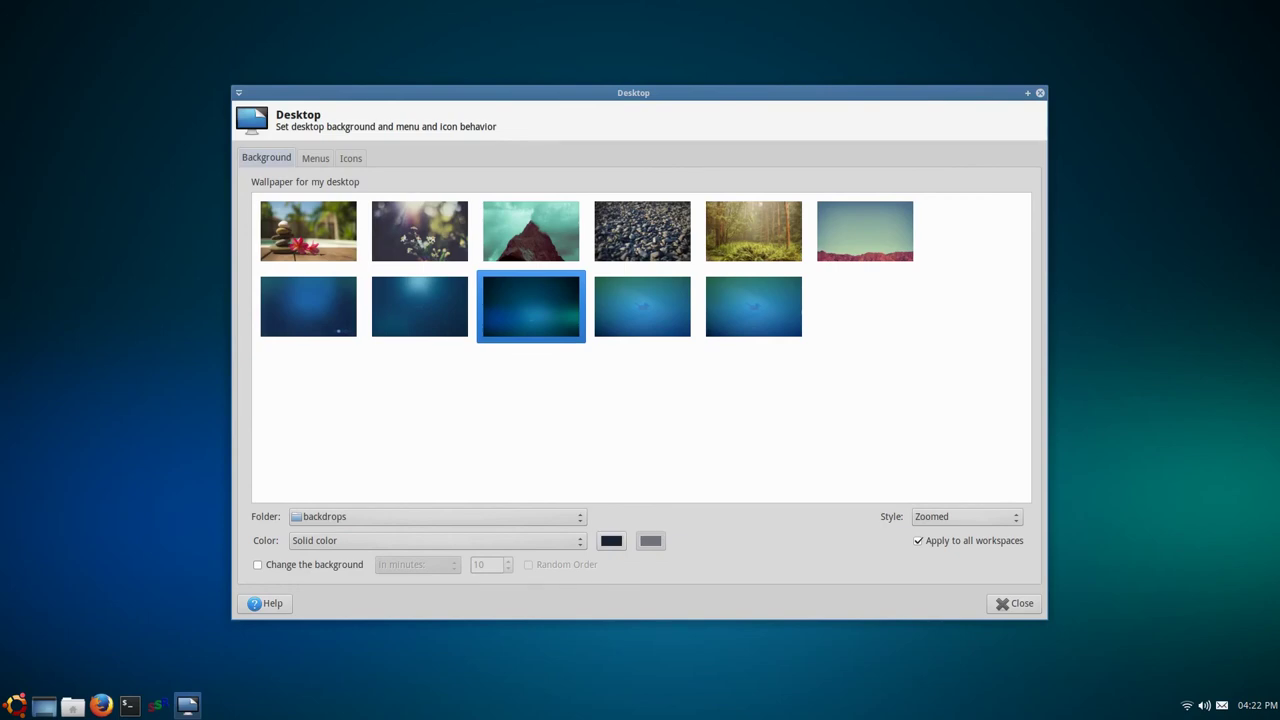
{"action": "key", "text": "space"}
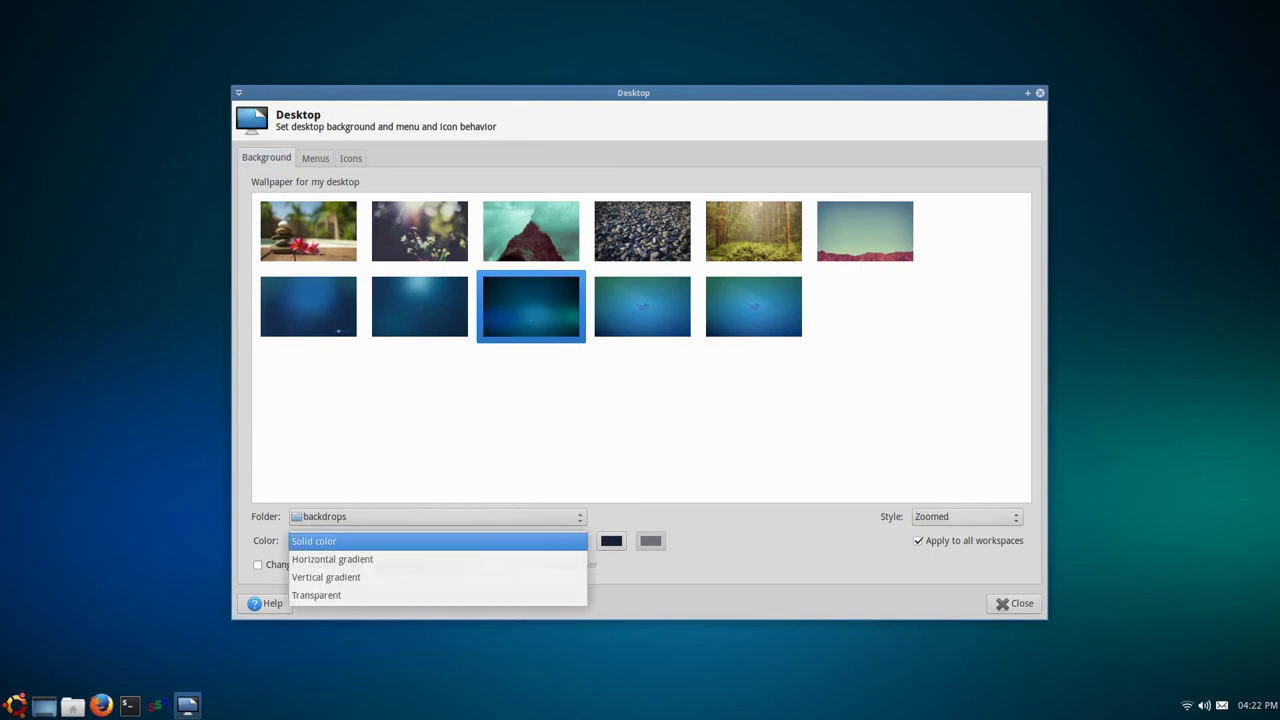
{"action": "key", "text": "Return"}
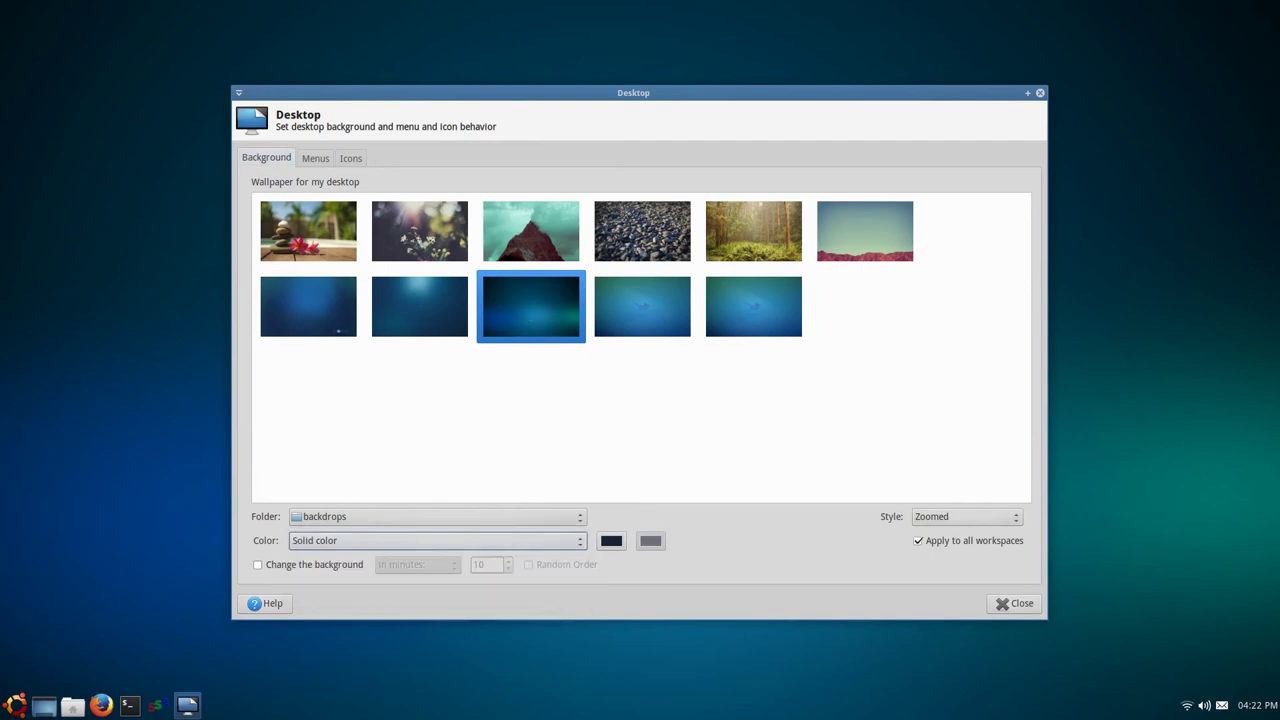
{"action": "key", "text": "ctrl+Page_Down"}
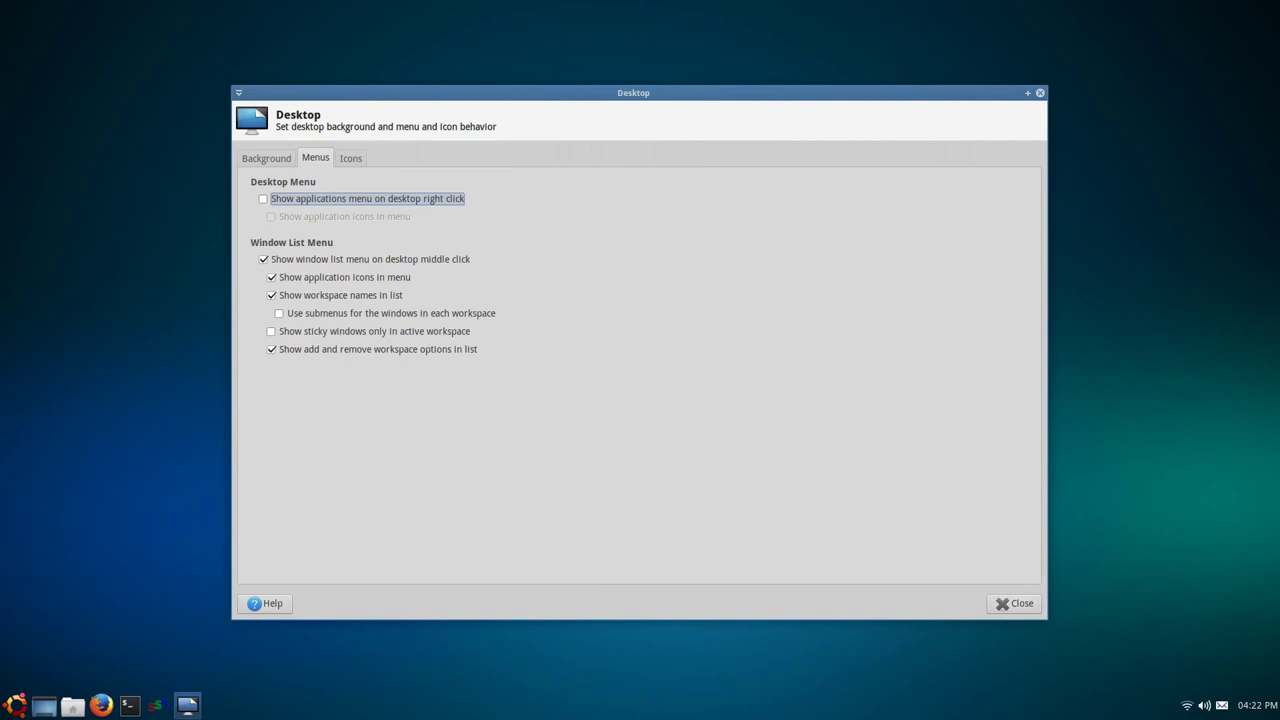
{"action": "key", "text": "ctrl+Page_Down"}
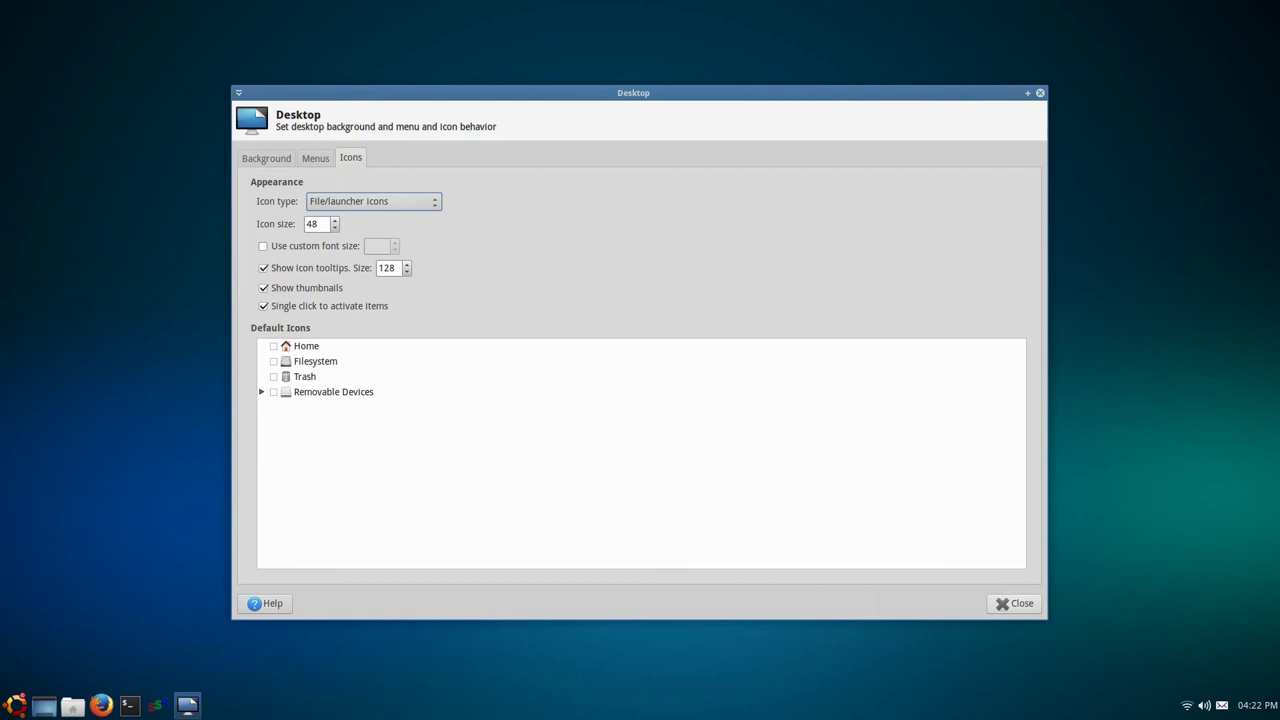
{"action": "key", "text": "alt+F4"}
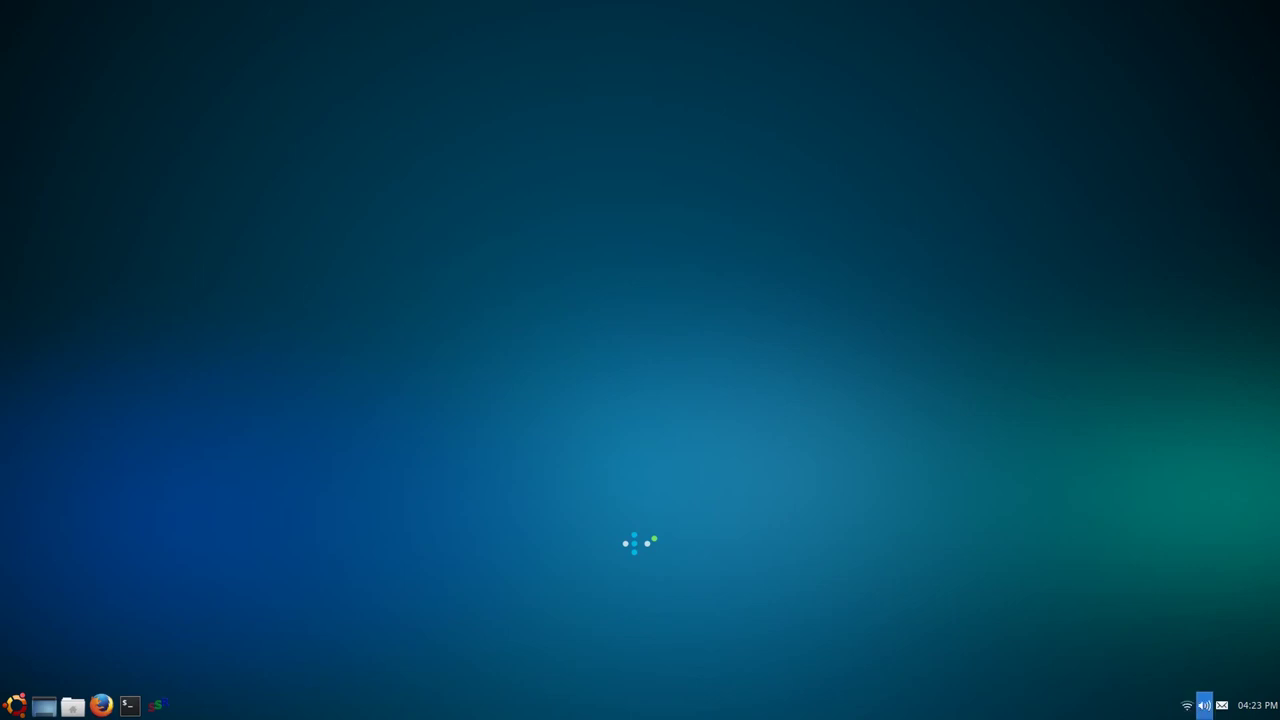
{"action": "left_click", "coordinate": [1204, 705]}
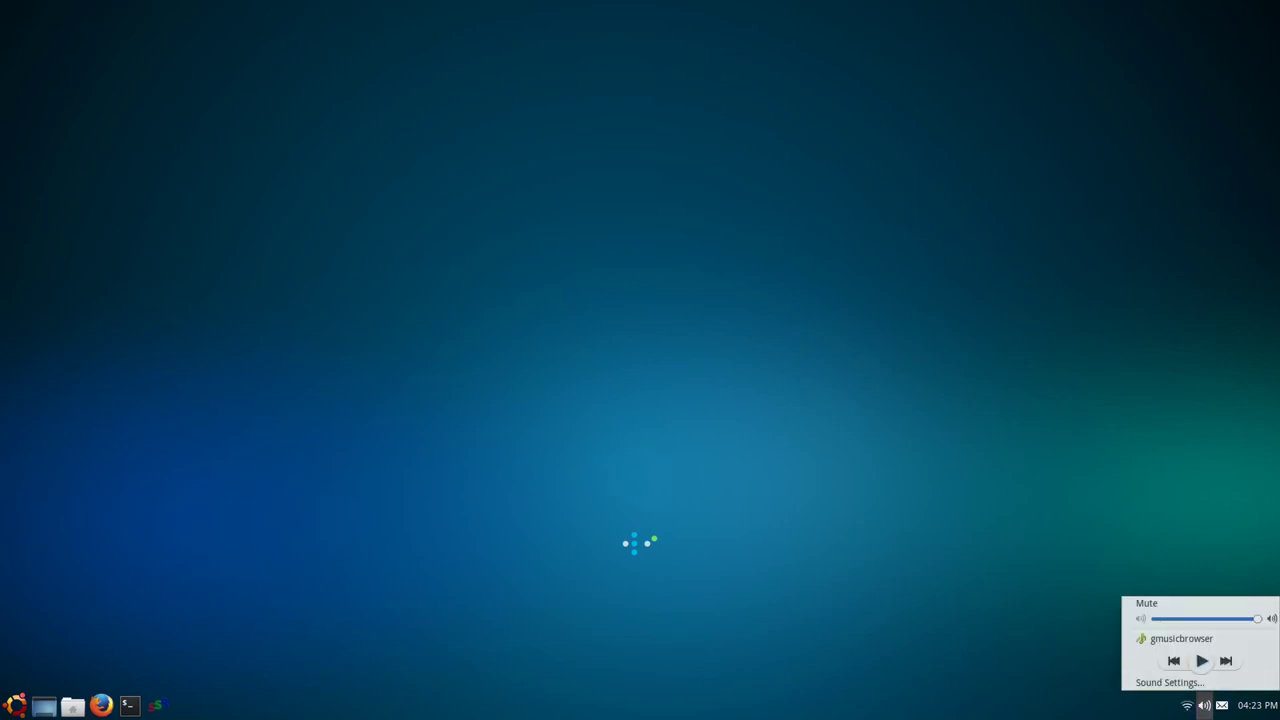
{"action": "key", "text": "Escape"}
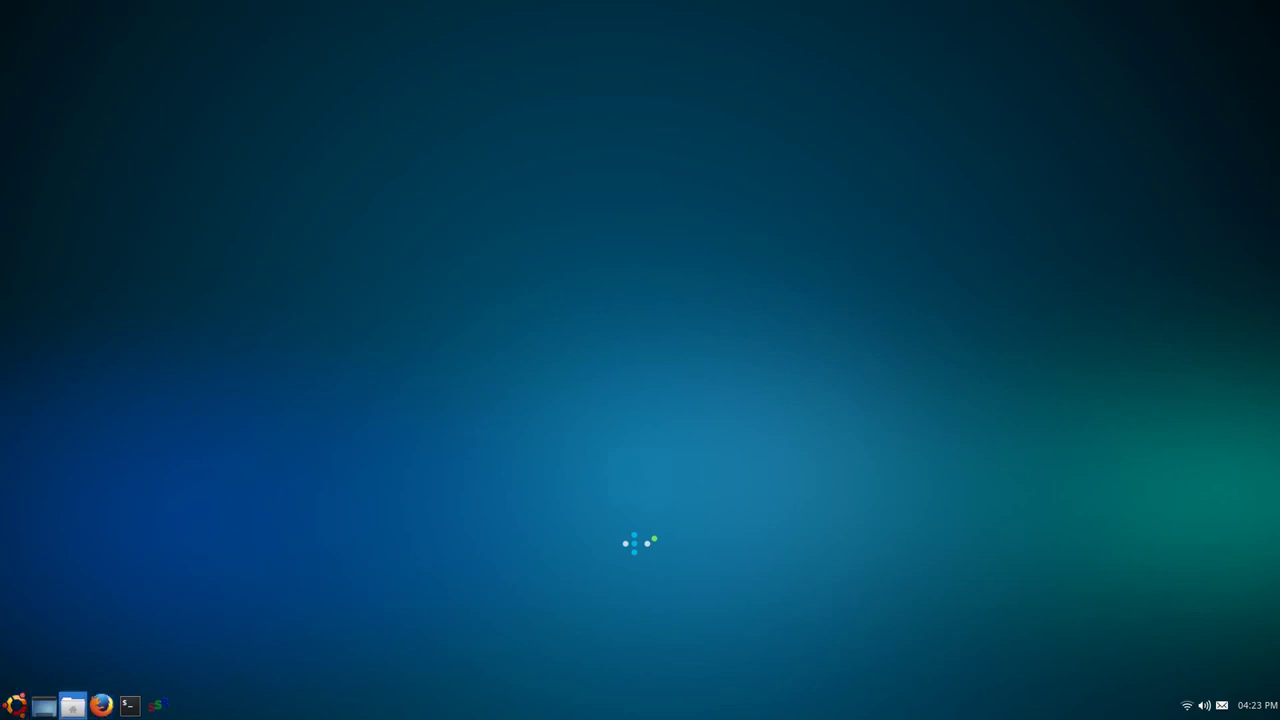
- Find Parole Media Player in the maximized Programs folder by "par", launch it, and toggle full screen on and off
{"action": "left_click", "coordinate": [48, 257]}
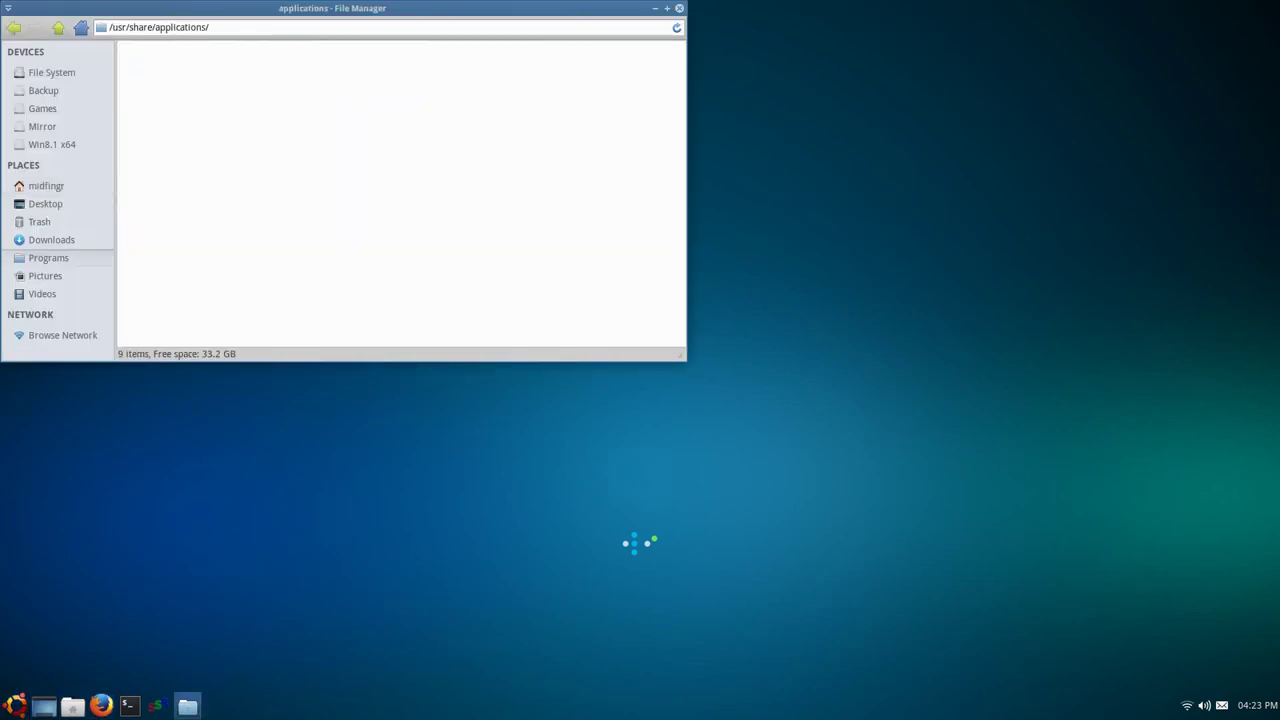
{"action": "key", "text": "alt+F10"}
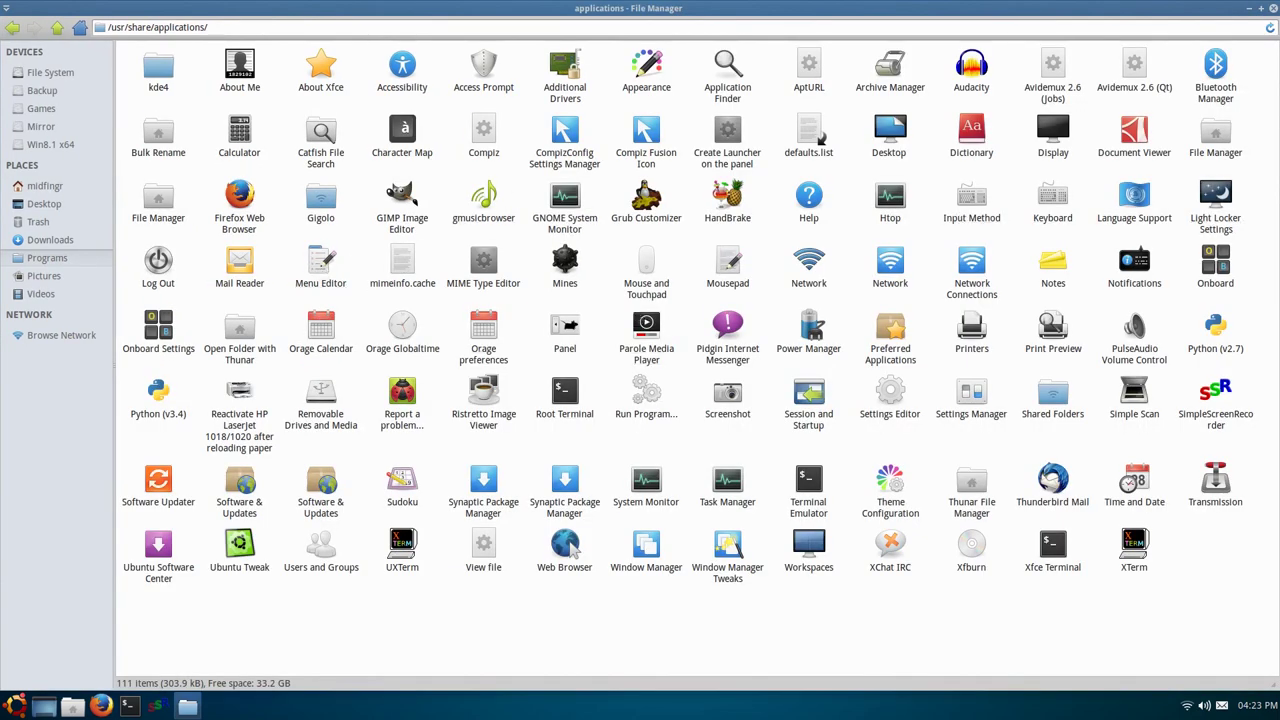
{"action": "type", "text": "pa"}
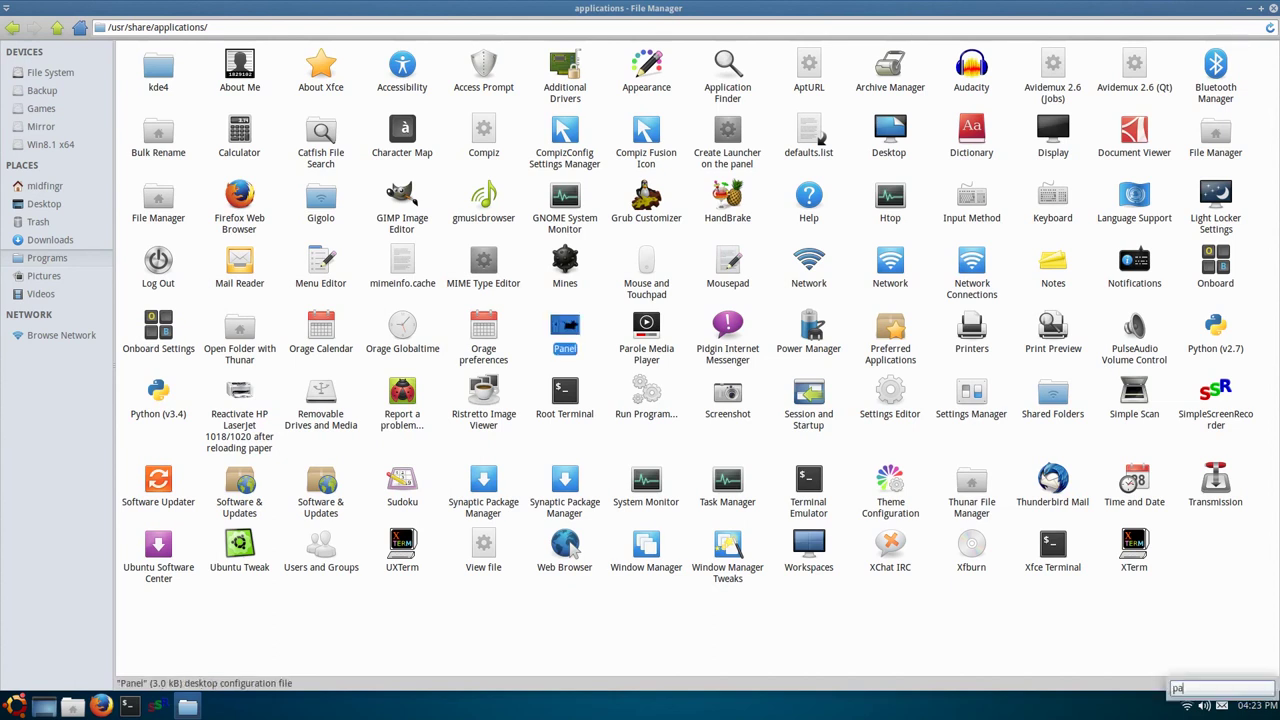
{"action": "type", "text": "r"}
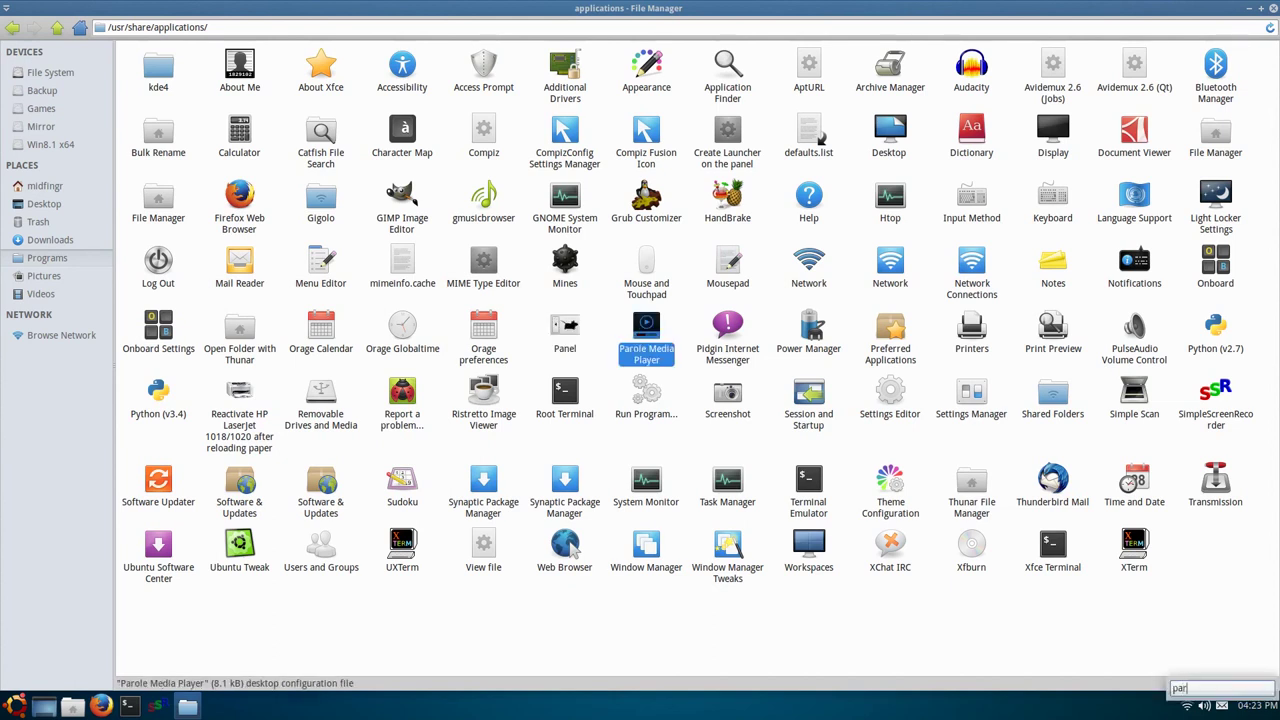
{"action": "key", "text": "Return"}
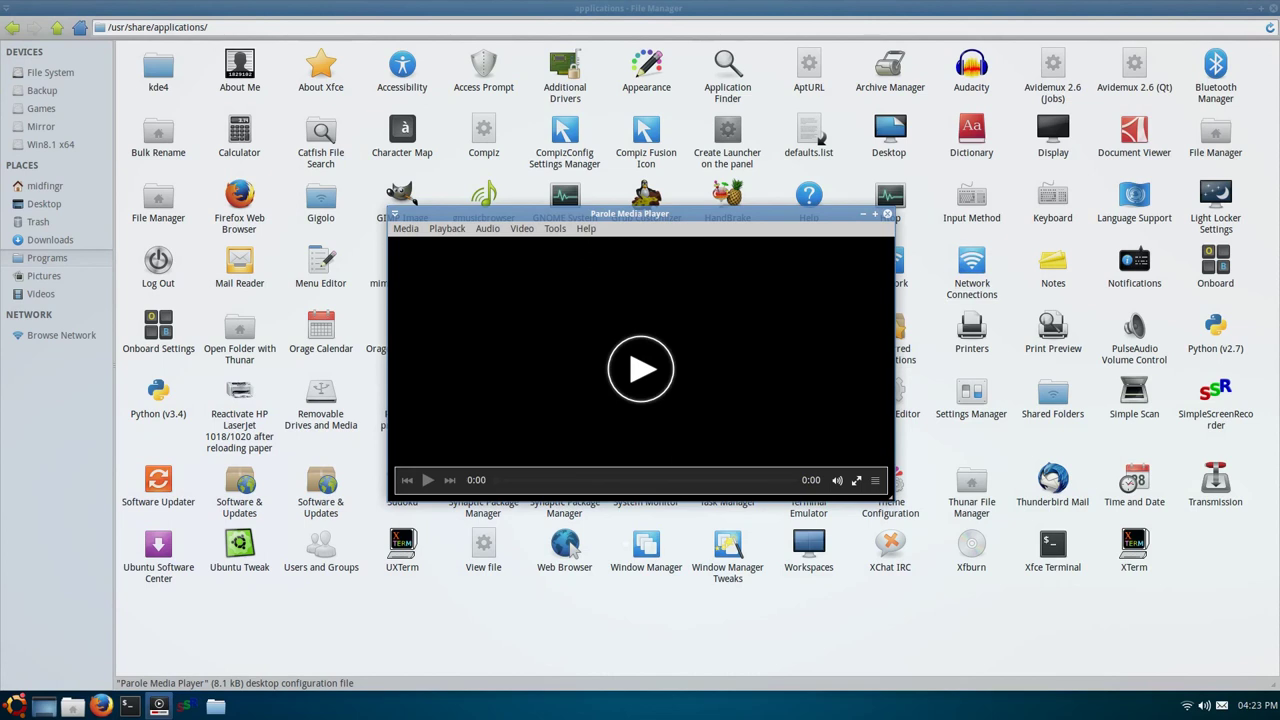
{"action": "key", "text": "F11"}
{"action": "key", "text": "F11"}
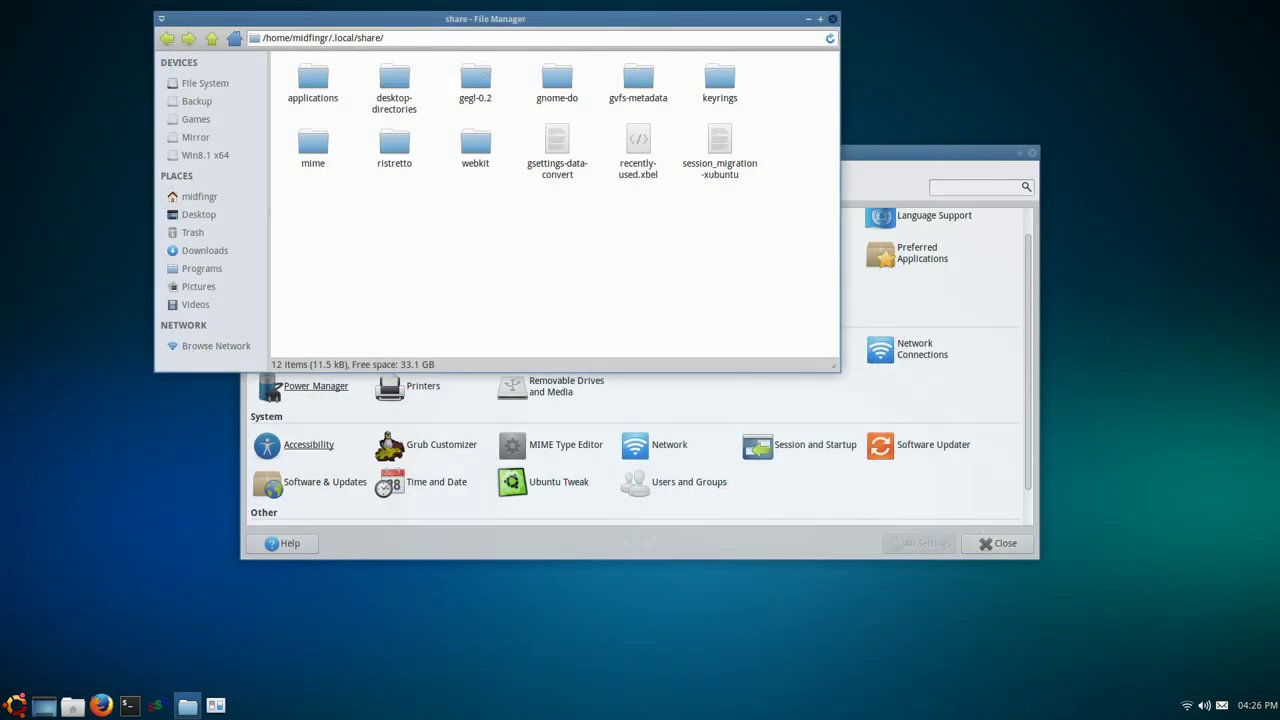
- Close the file manager showing the .local/share folder and the settings manager
{"action": "key", "text": "ctrl+w"}
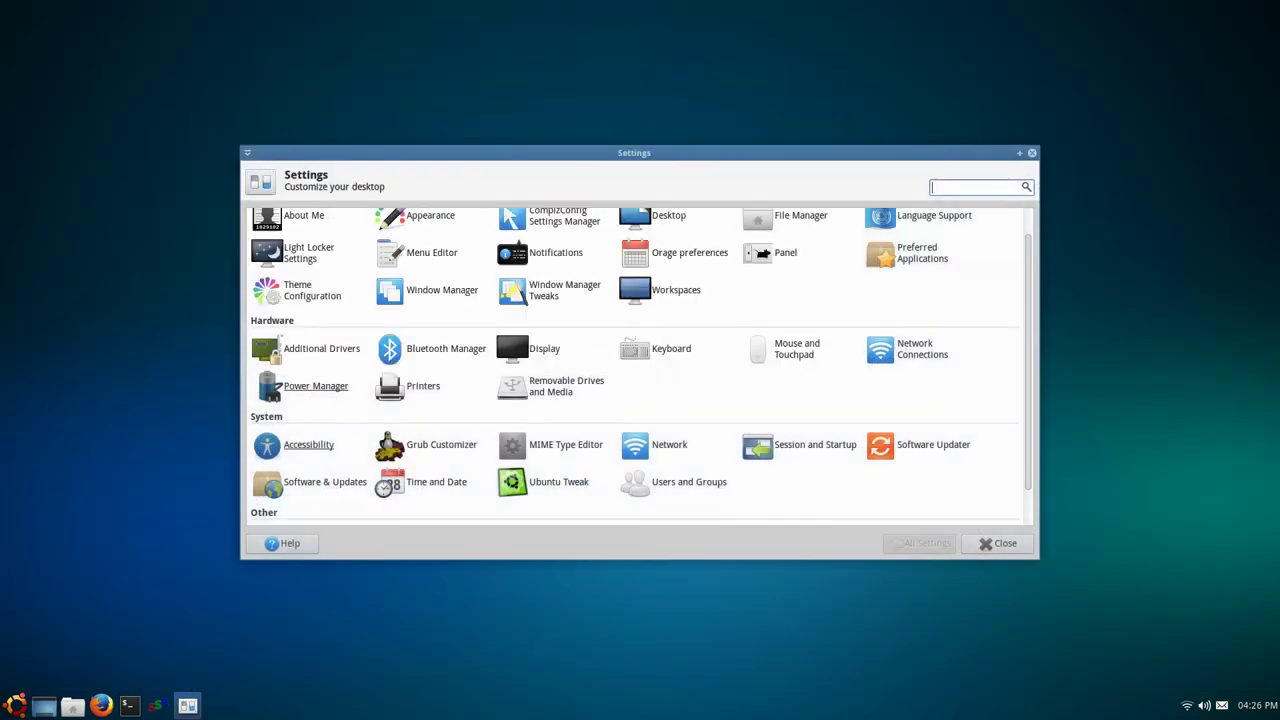
{"action": "key", "text": "alt+F4"}
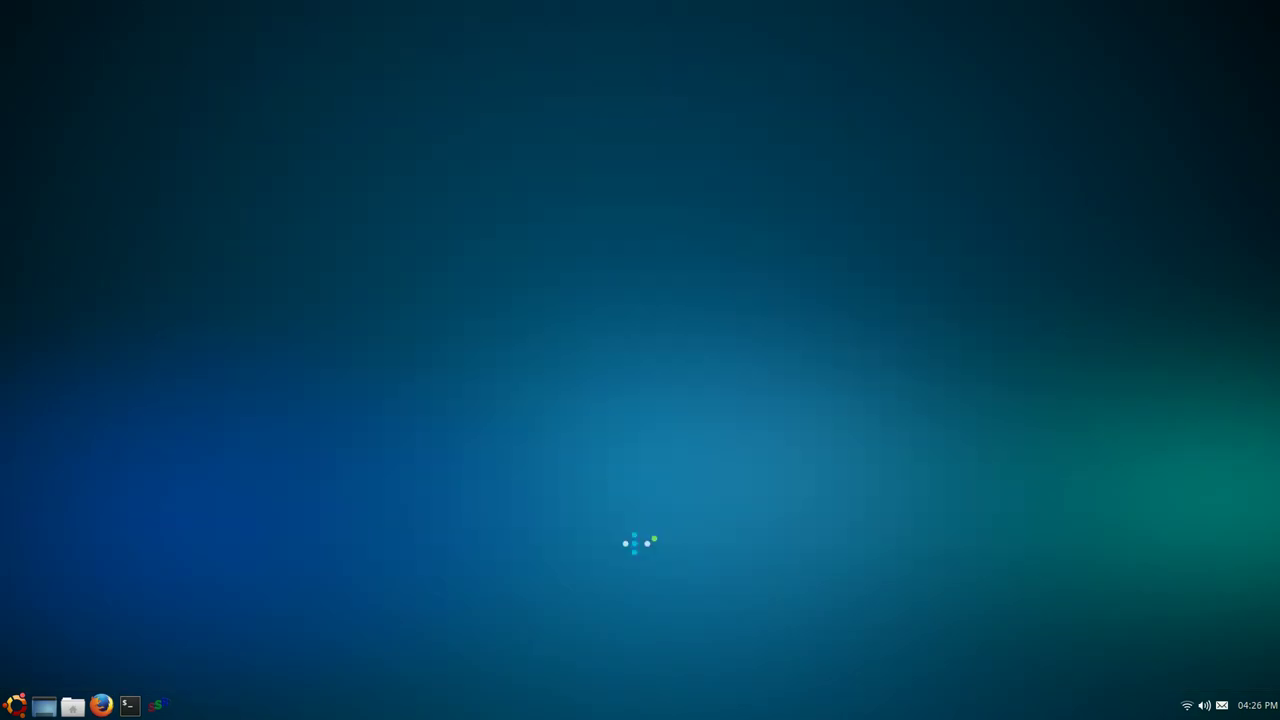